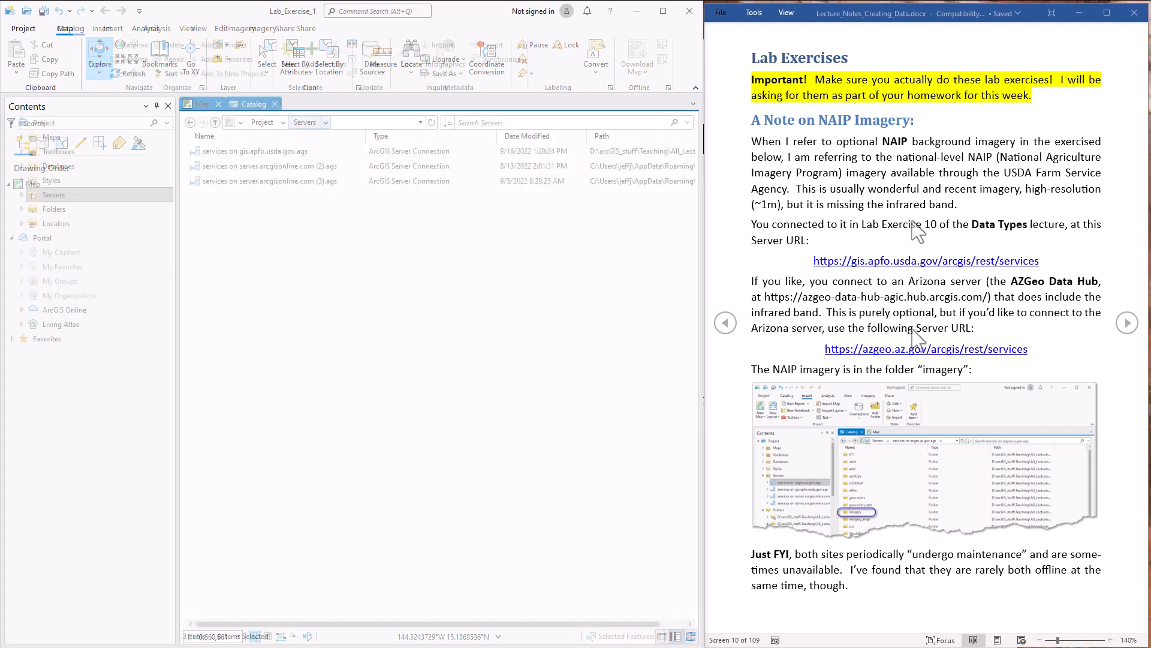
{"action": "left_click", "coordinate": [900, 308]}
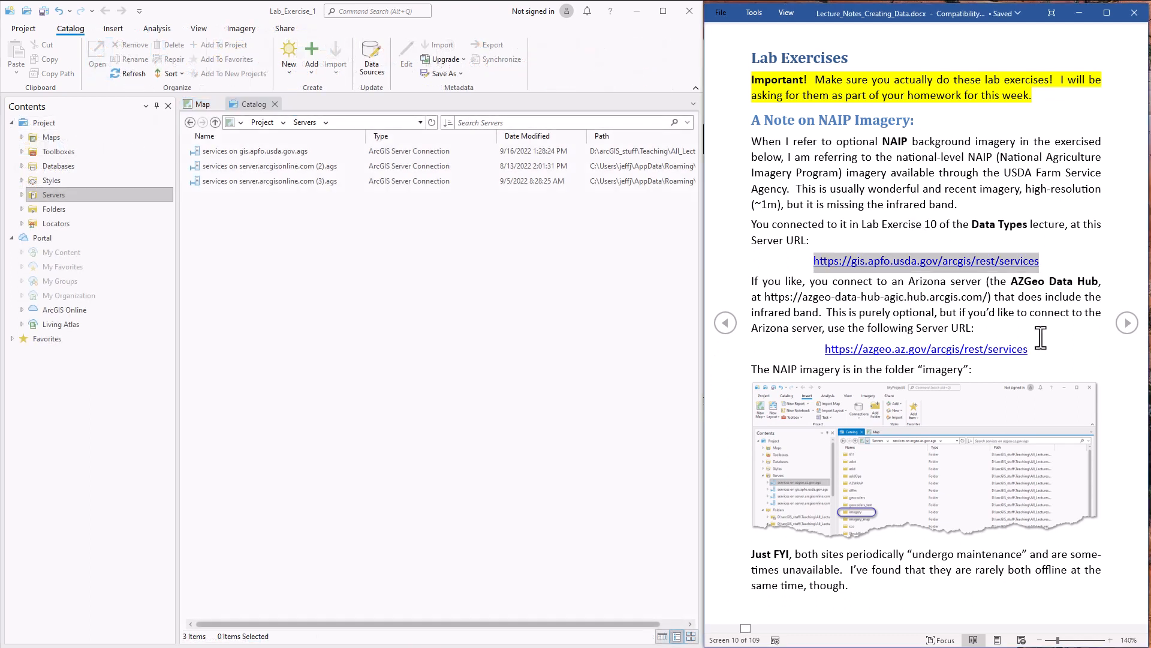
{"action": "right_click", "coordinate": [874, 353]}
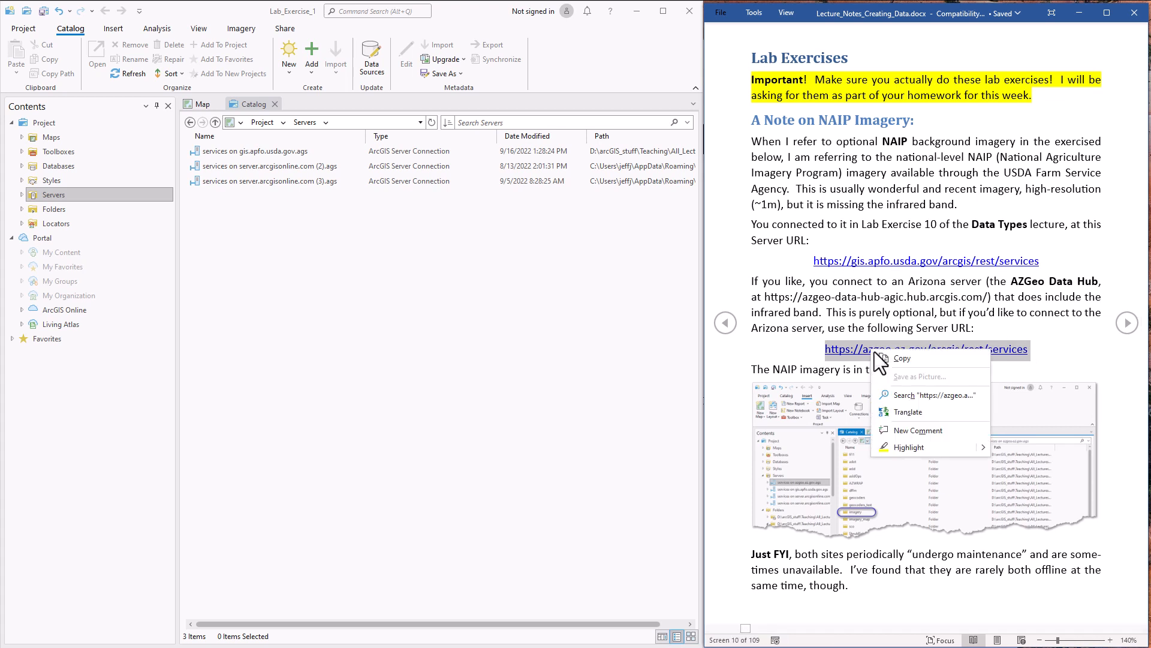
{"action": "left_click", "coordinate": [908, 359]}
{"action": "left_click", "coordinate": [70, 196]}
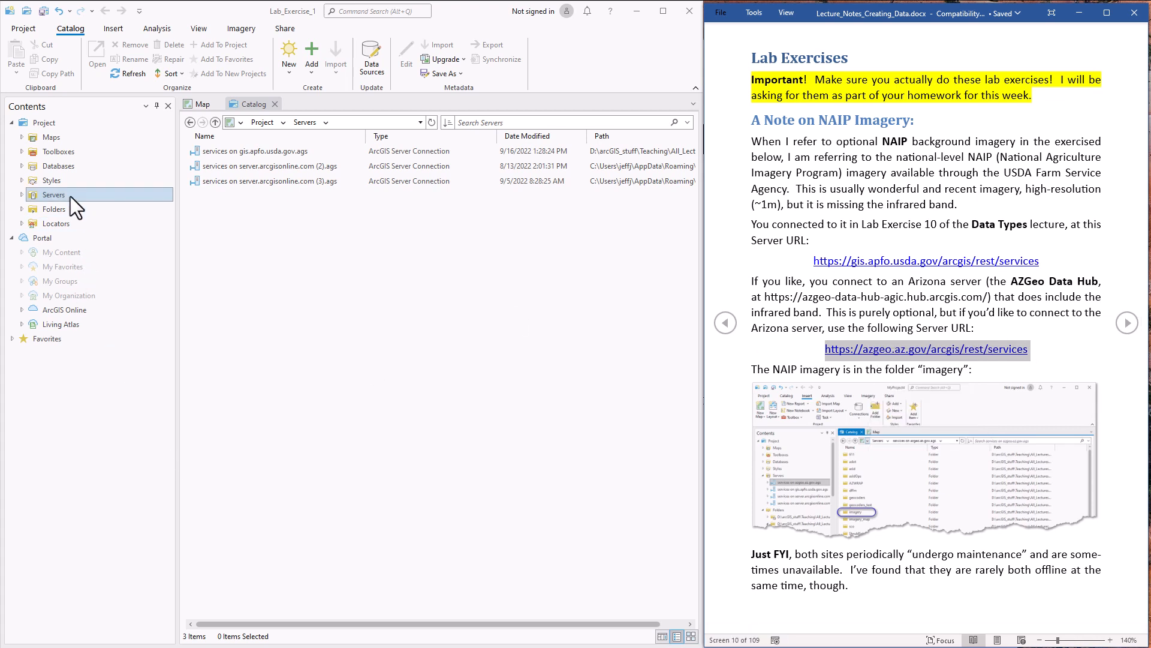
{"action": "right_click", "coordinate": [63, 194]}
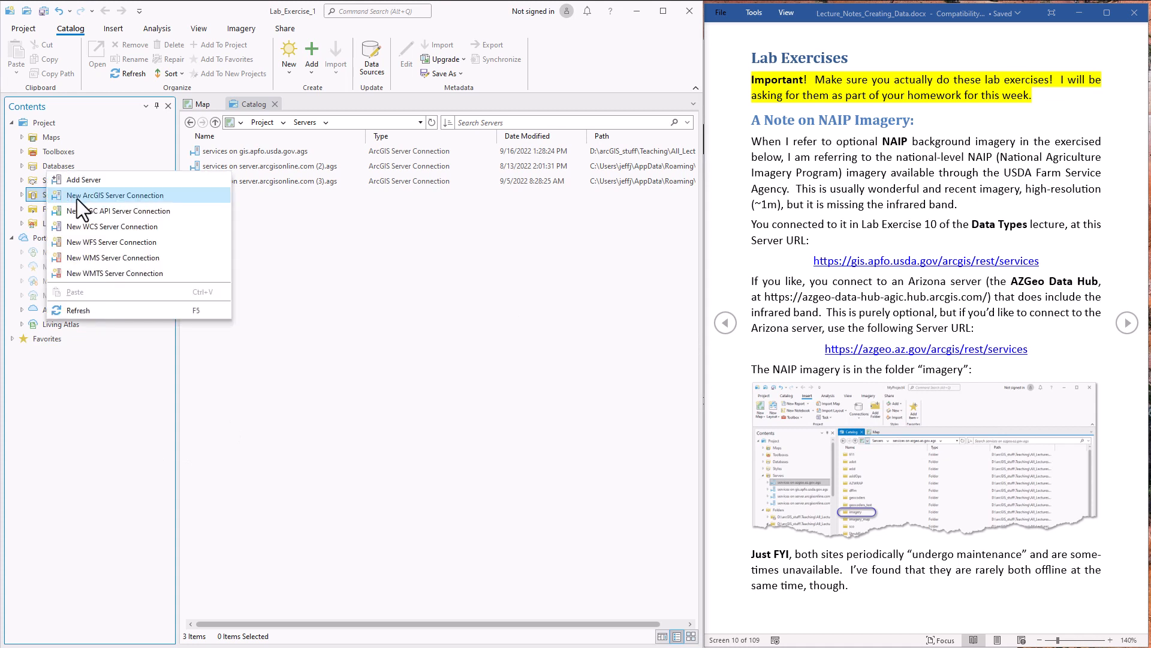
{"action": "left_click", "coordinate": [88, 196]}
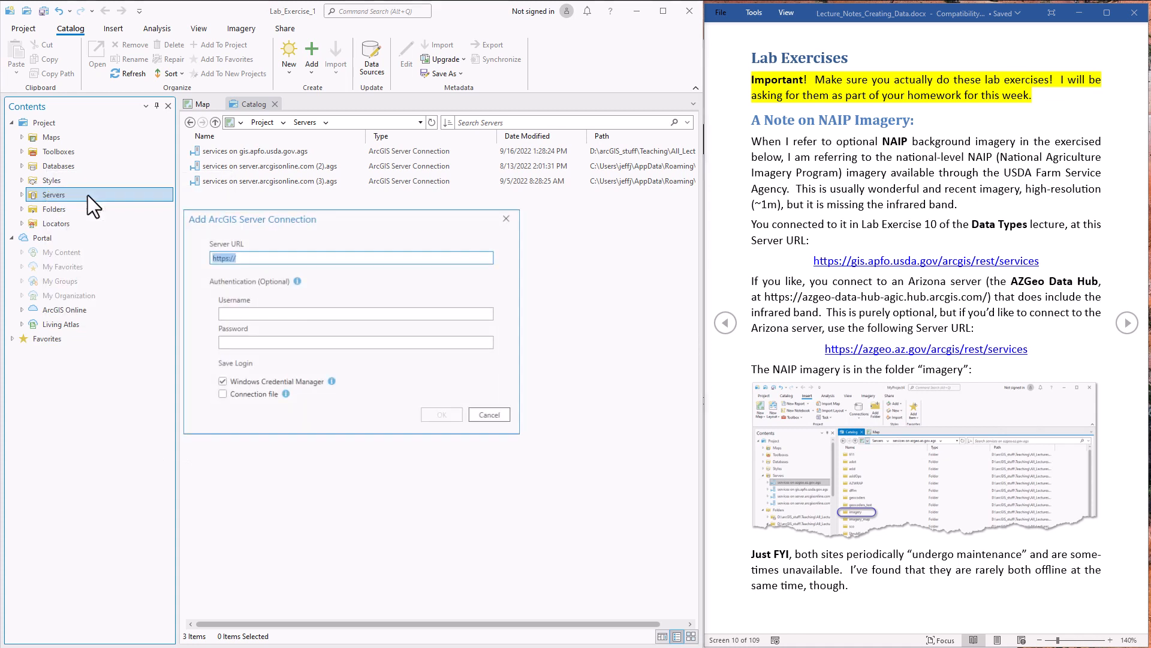
{"action": "key", "text": "ctrl+v"}
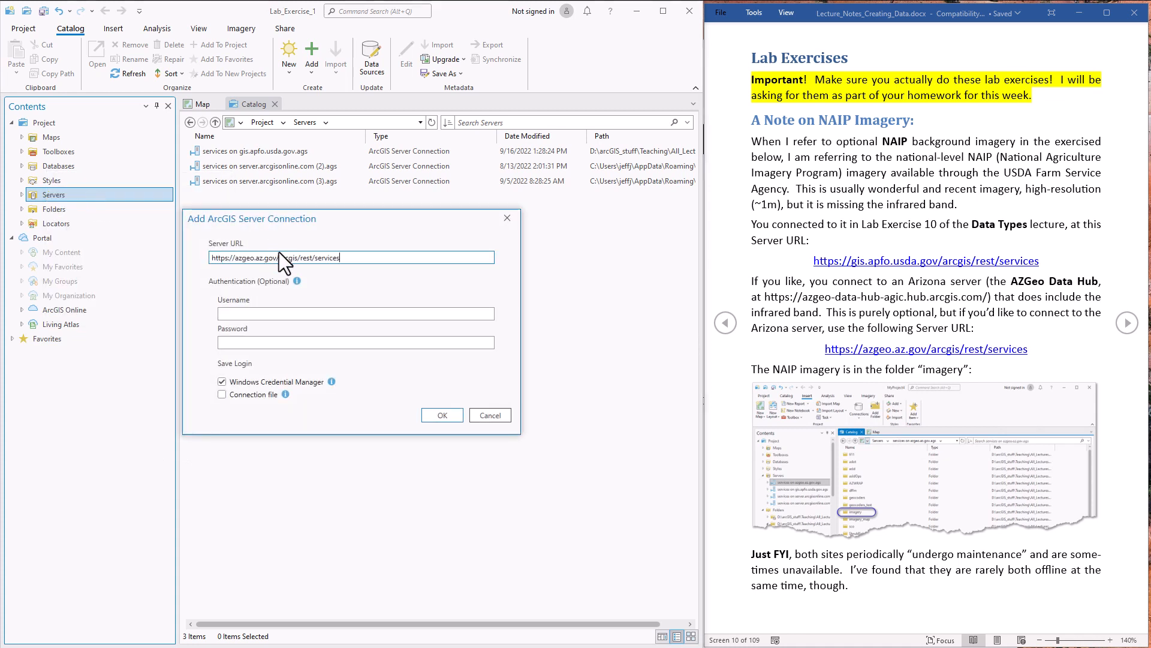
{"action": "left_click", "coordinate": [440, 415]}
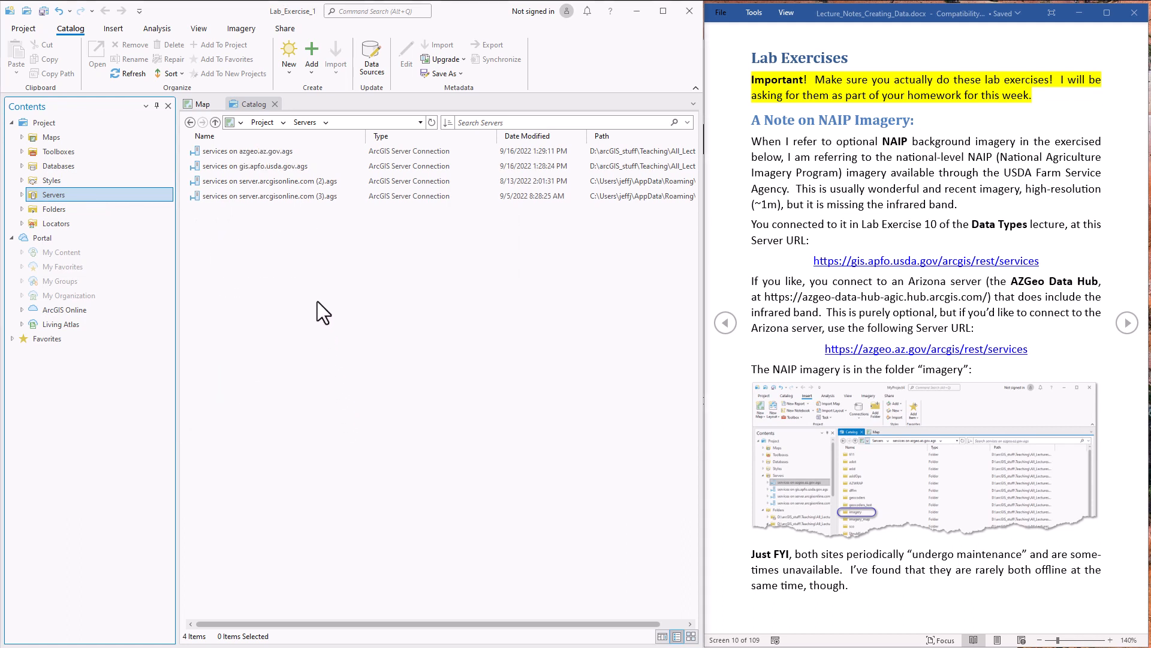
Add the NAIP2019 image service from the azgeo.az.gov server's imagery folder to the map.
{"action": "left_click", "coordinate": [235, 152]}
{"action": "double_click", "coordinate": [235, 152]}
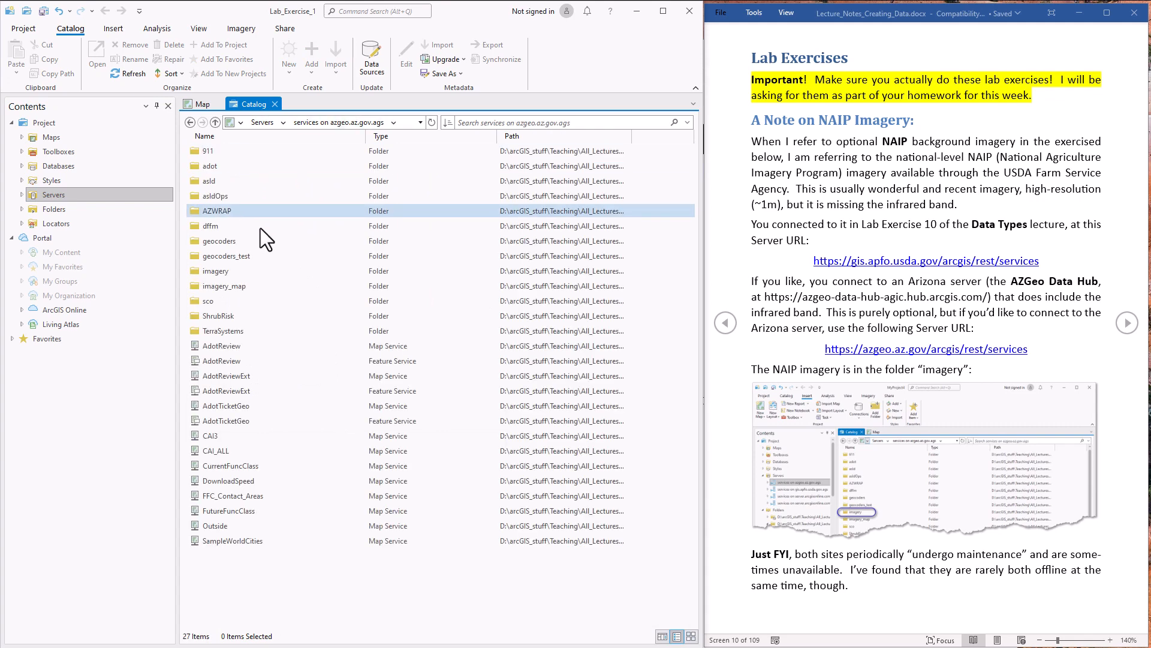
{"action": "double_click", "coordinate": [228, 274]}
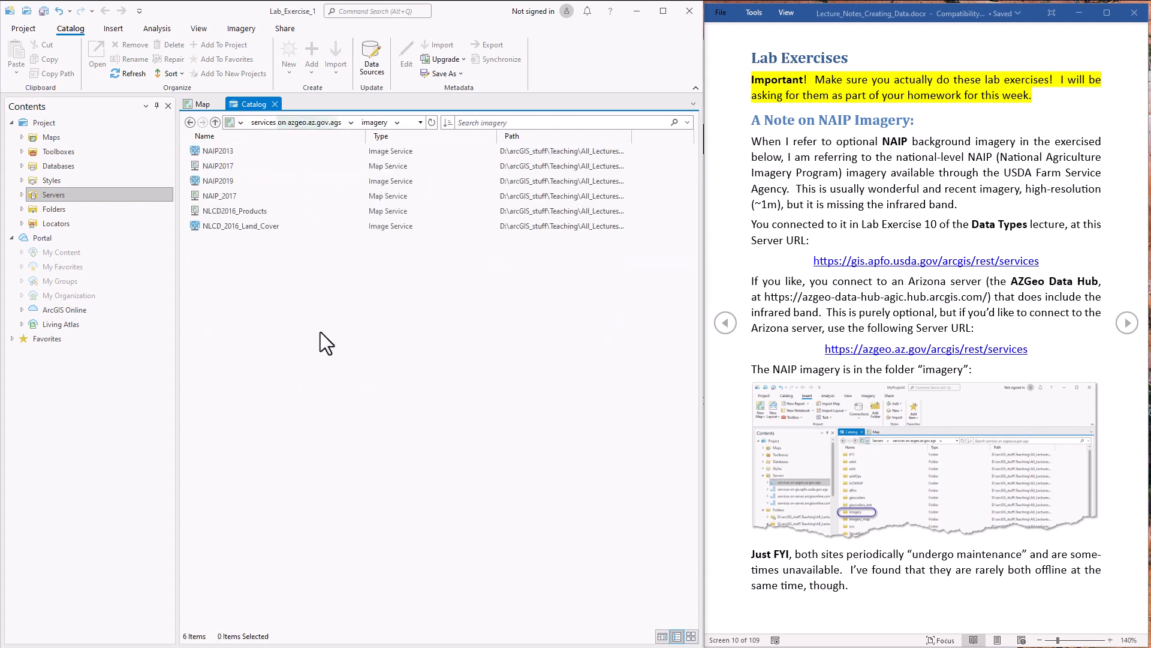
{"action": "left_click", "coordinate": [221, 180]}
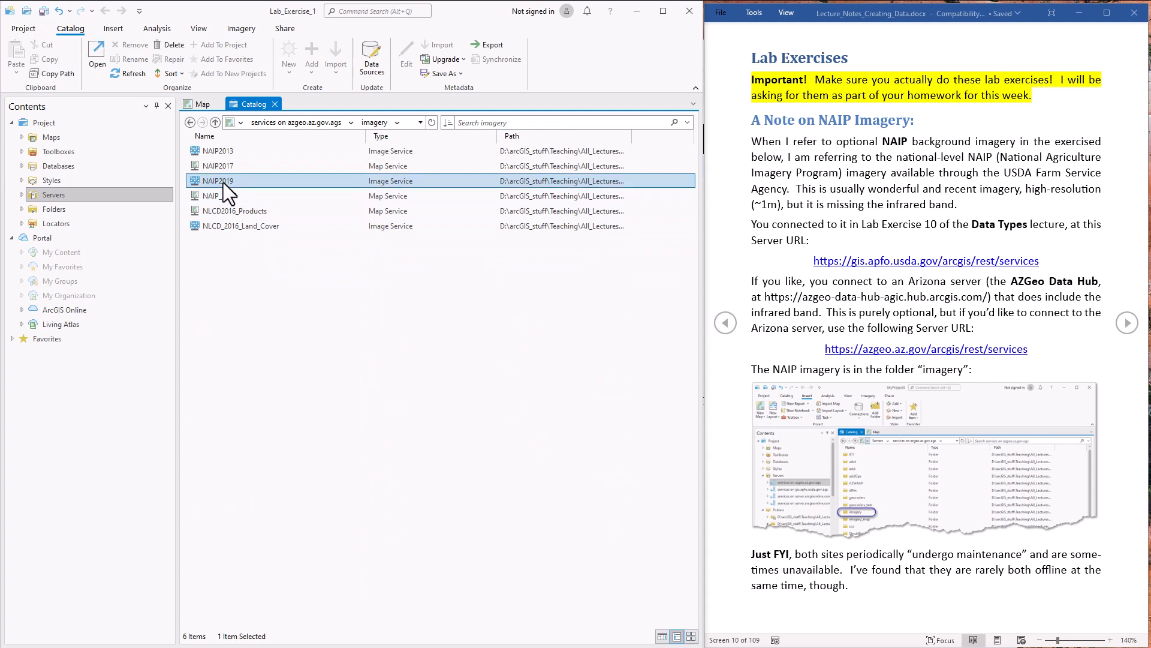
{"action": "right_click", "coordinate": [223, 181]}
{"action": "left_click", "coordinate": [266, 189]}
Read on in the lab notes through the pan and zoom tips to the Exercise 1 objectives and data list.
{"action": "left_click", "coordinate": [1126, 324]}
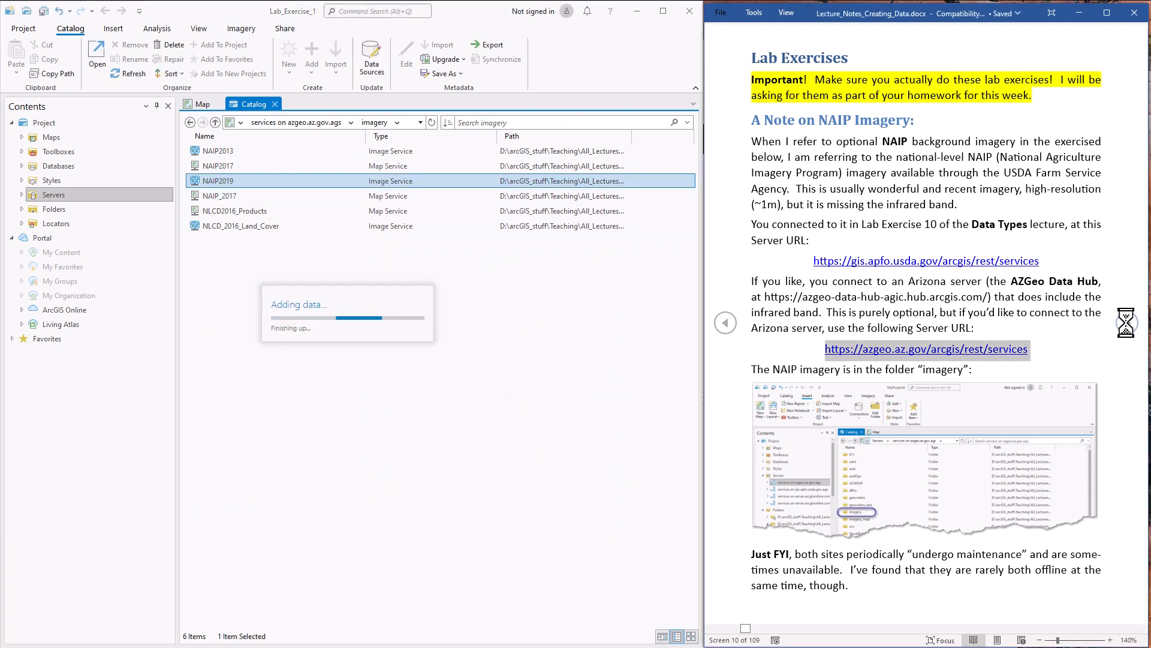
{"action": "left_click", "coordinate": [1127, 324]}
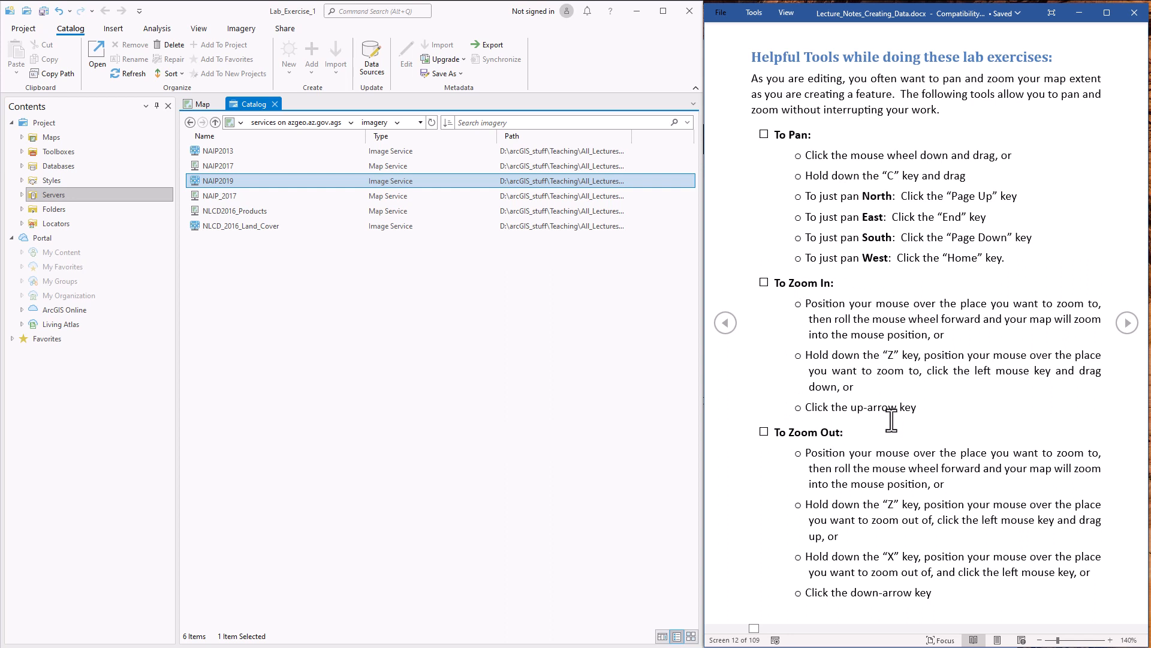
{"action": "left_click", "coordinate": [1127, 324]}
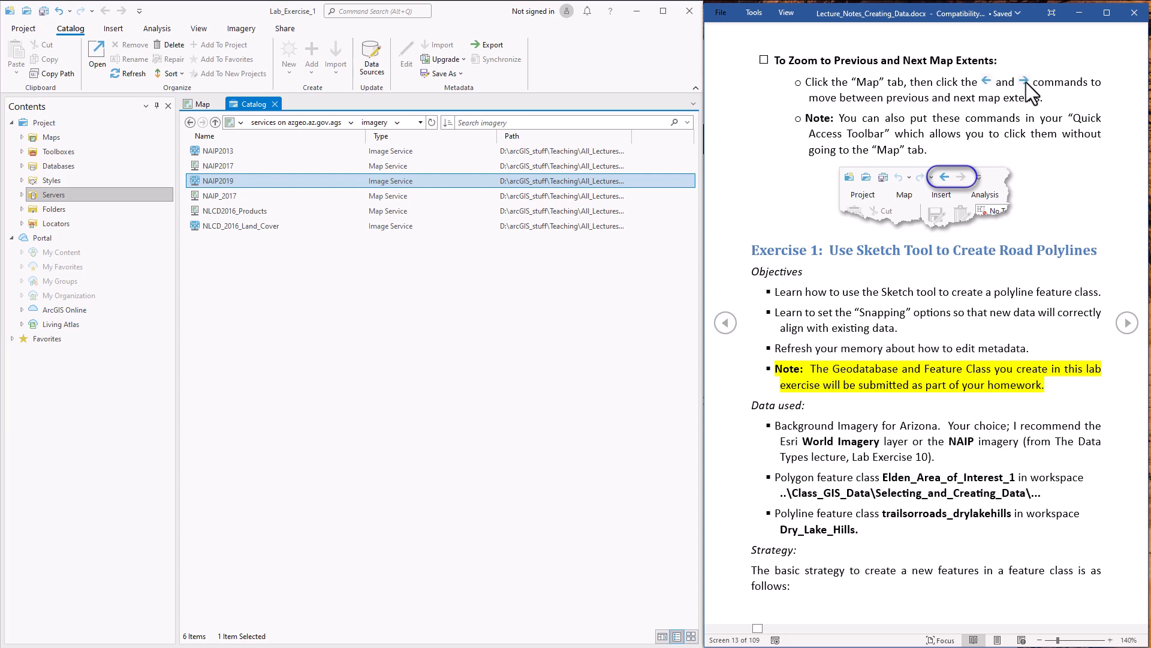
In the map view, add Elden_Area_of_Interest_1.lyr from Class_GIS_Data's Selecting_and_Creating_Data folder and zoom to that layer.
{"action": "left_click", "coordinate": [201, 103]}
{"action": "left_click", "coordinate": [66, 33]}
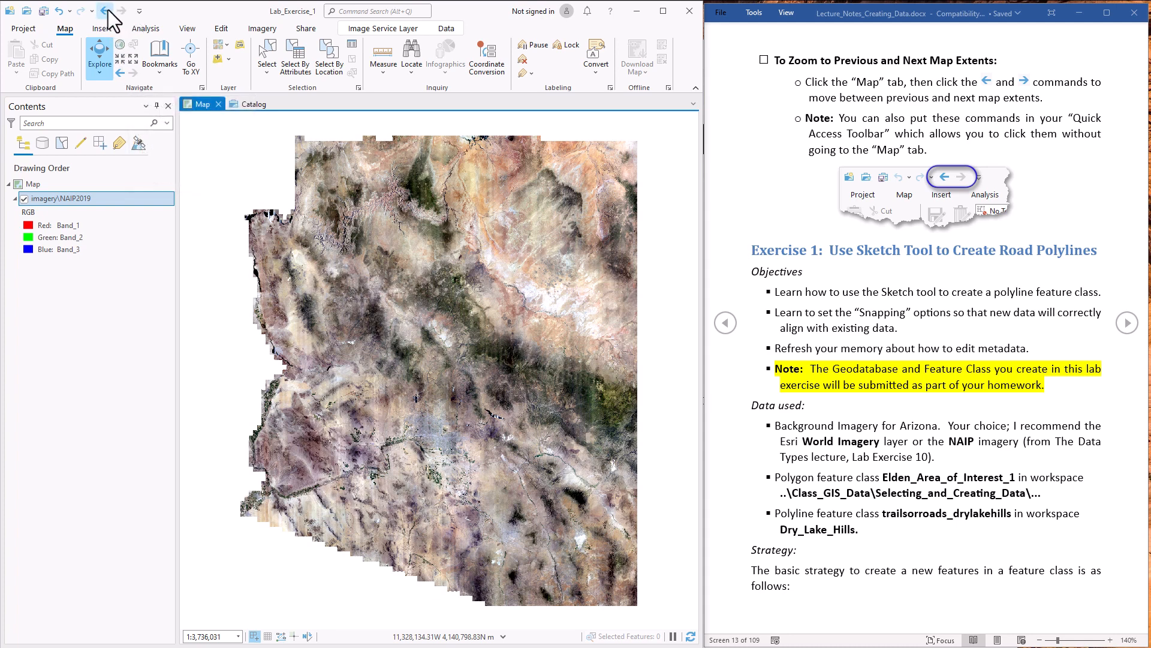
{"action": "left_click", "coordinate": [849, 265]}
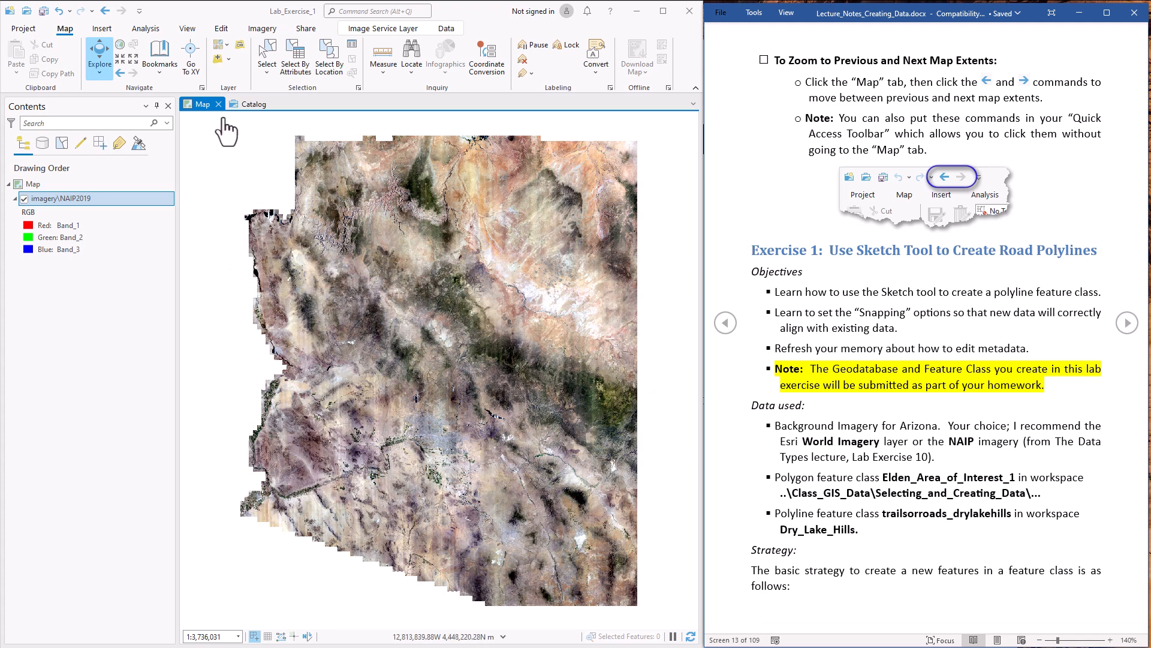
{"action": "left_click", "coordinate": [218, 59]}
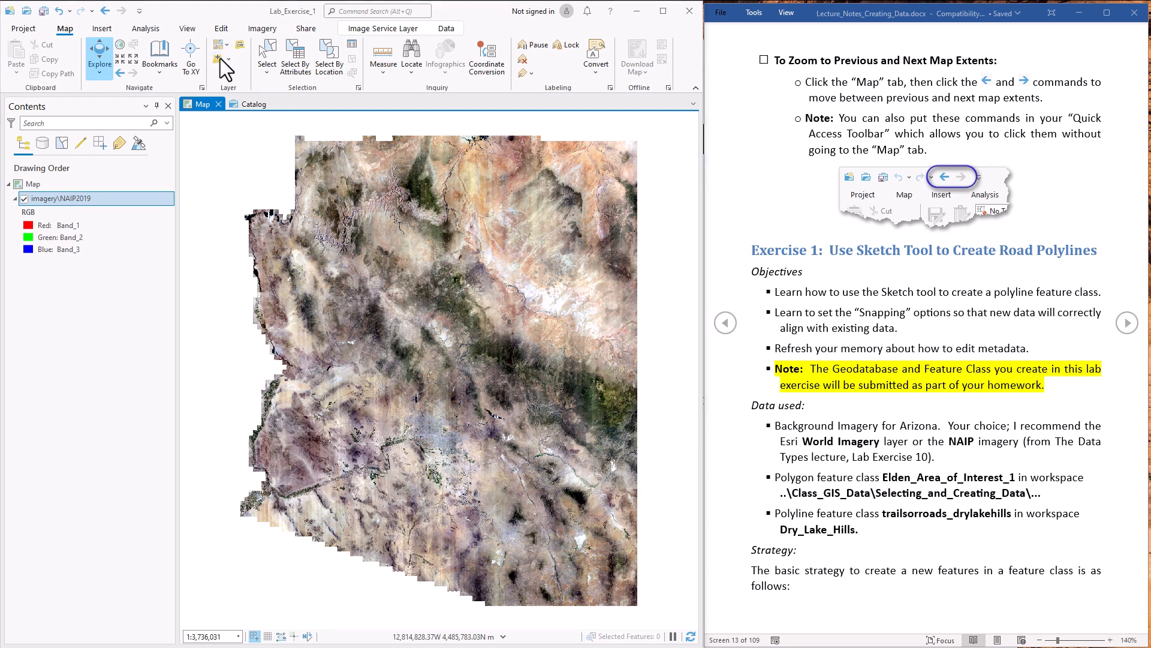
{"action": "left_click", "coordinate": [163, 363]}
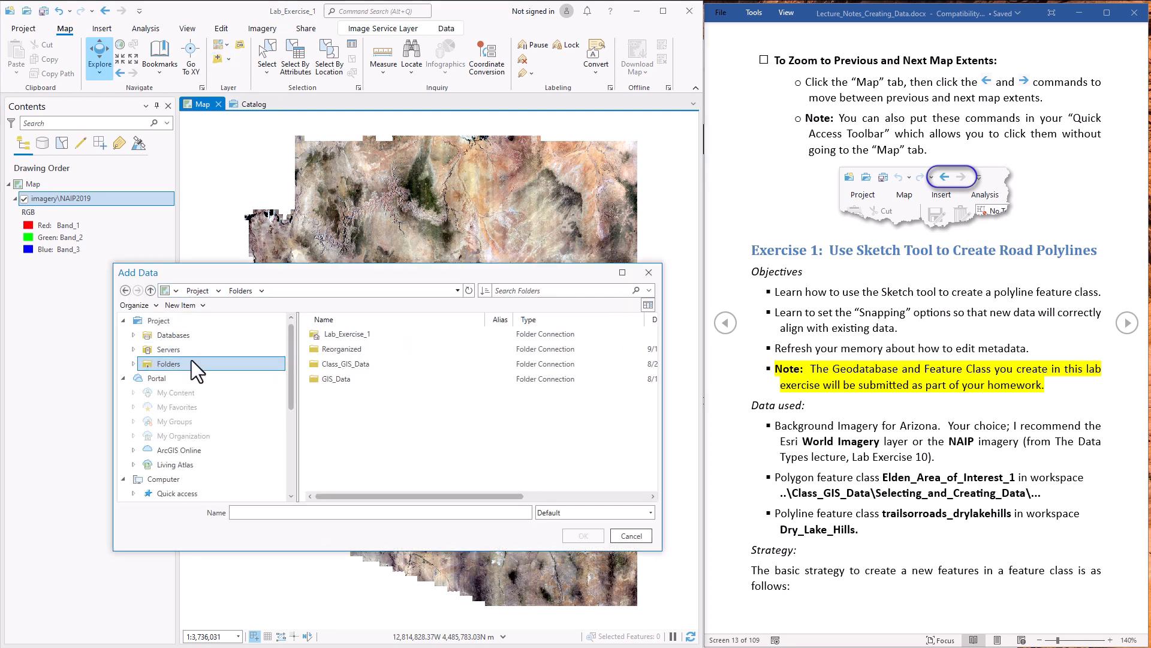
{"action": "double_click", "coordinate": [328, 364]}
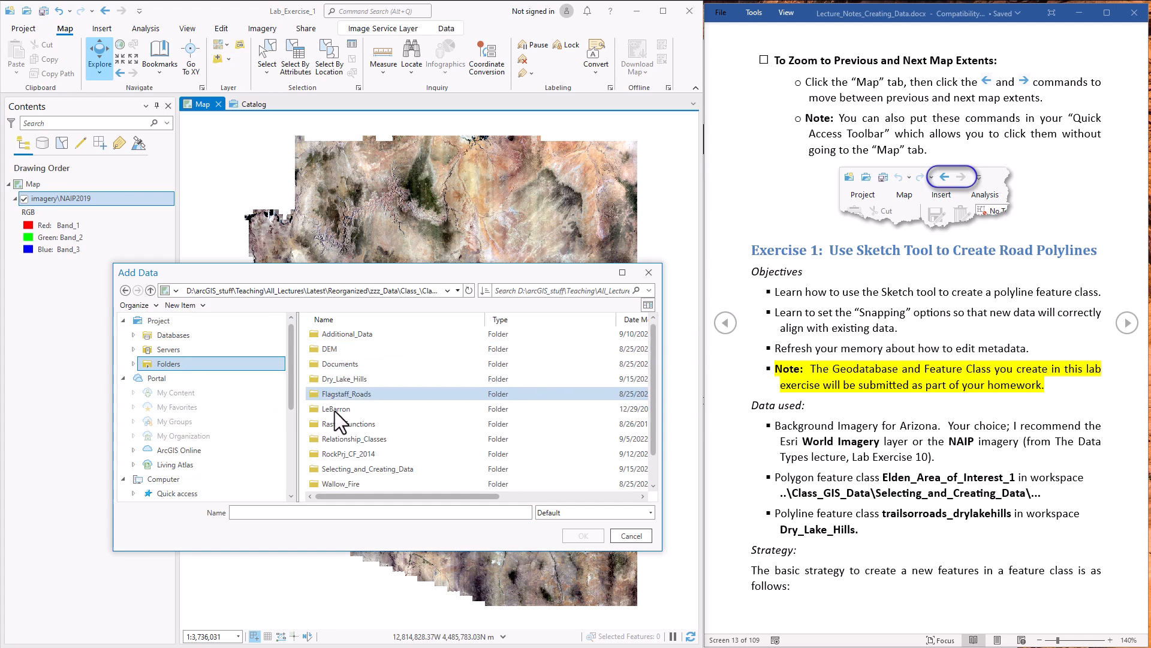
{"action": "double_click", "coordinate": [365, 467]}
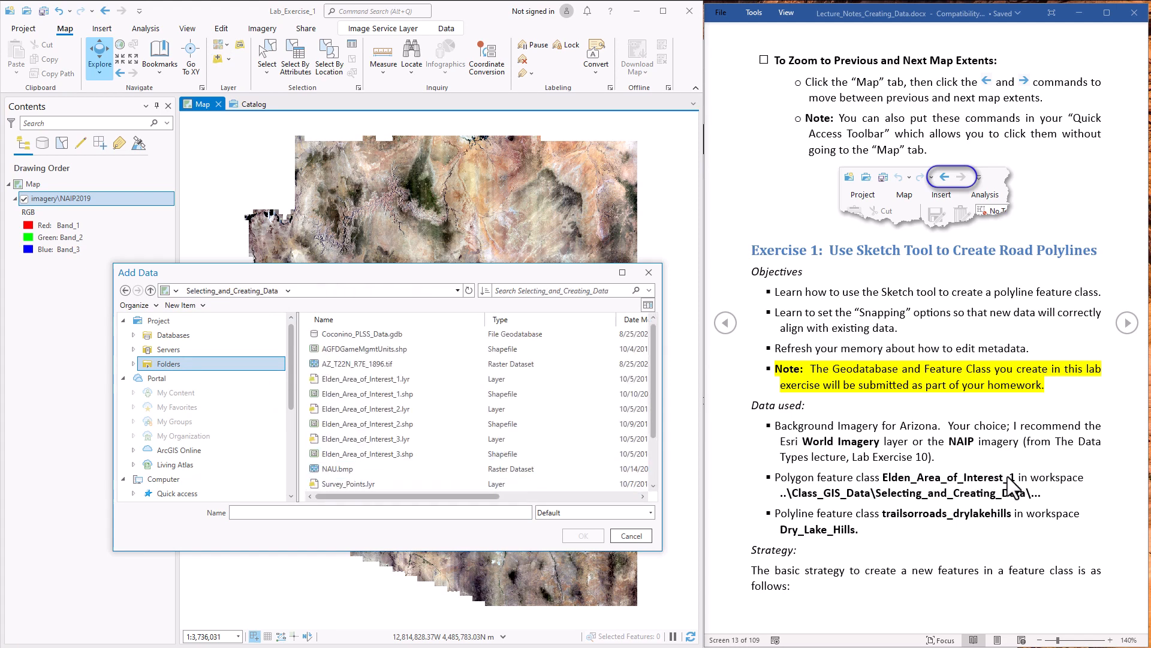
{"action": "left_click", "coordinate": [359, 381]}
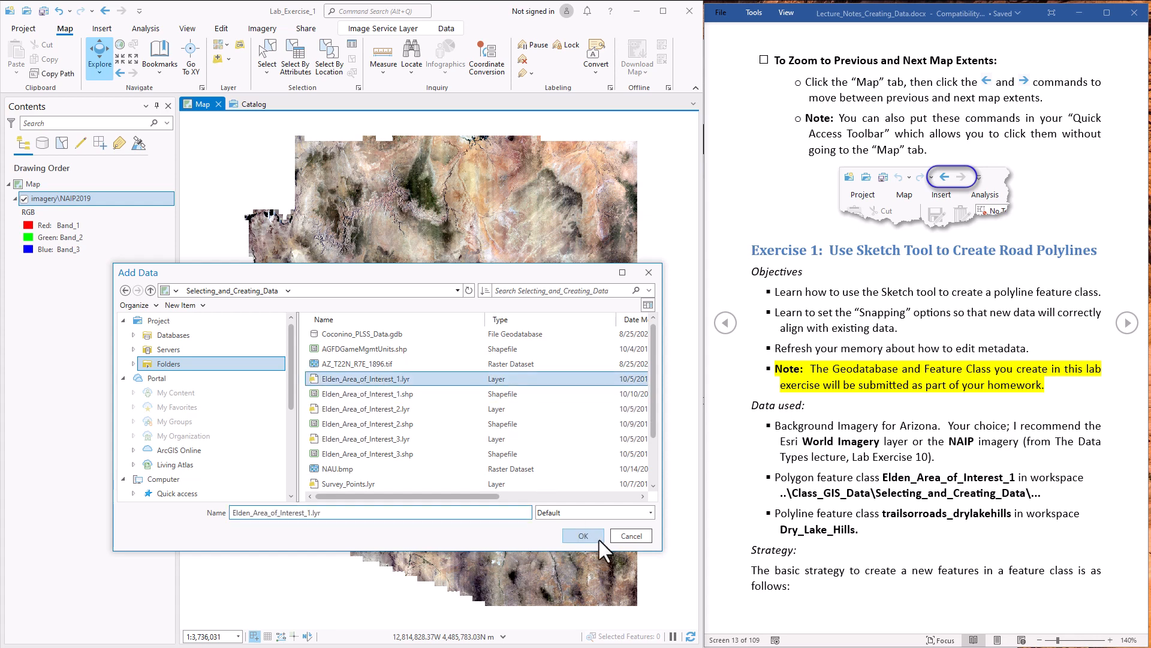
{"action": "left_click", "coordinate": [584, 536]}
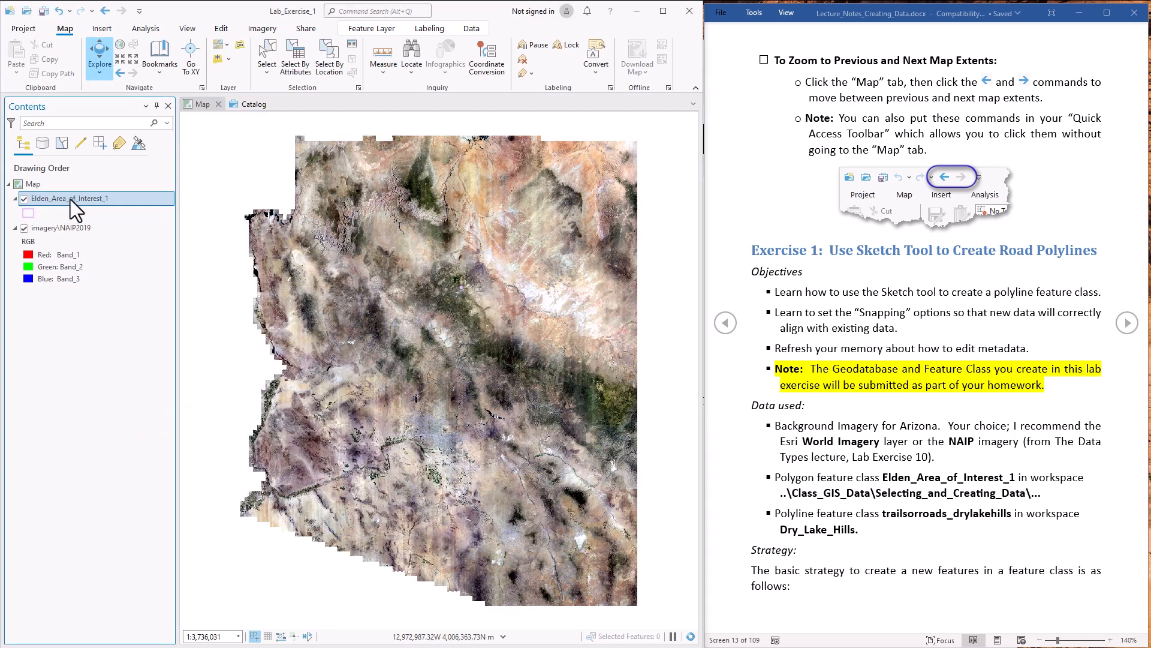
{"action": "right_click", "coordinate": [70, 199]}
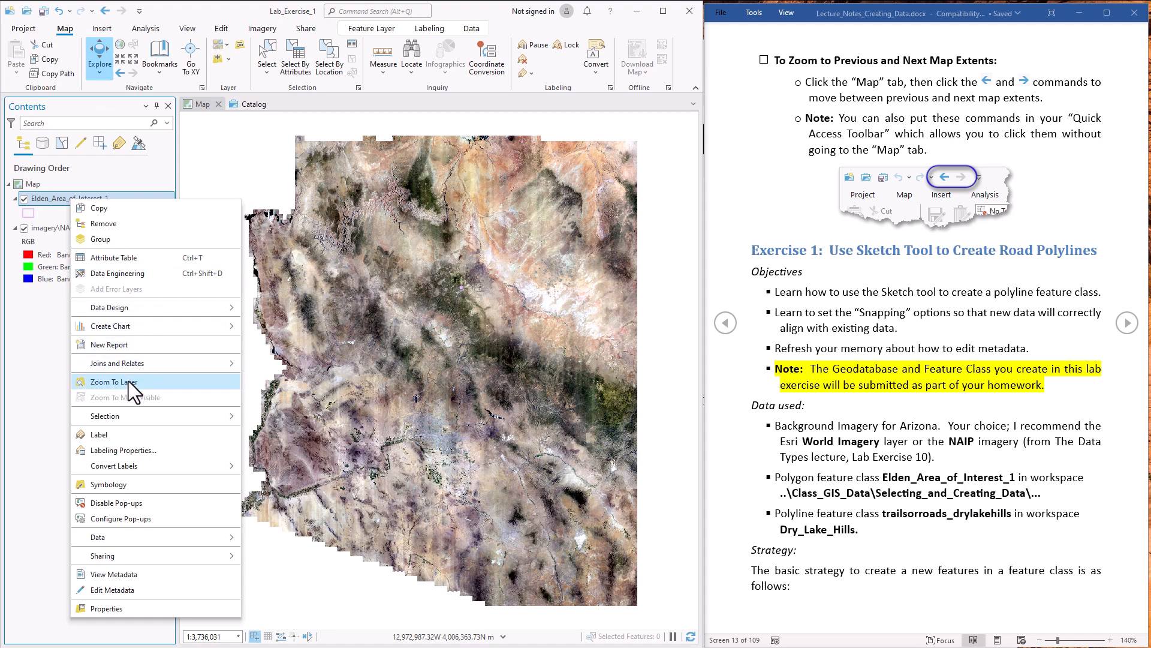
{"action": "left_click", "coordinate": [128, 381]}
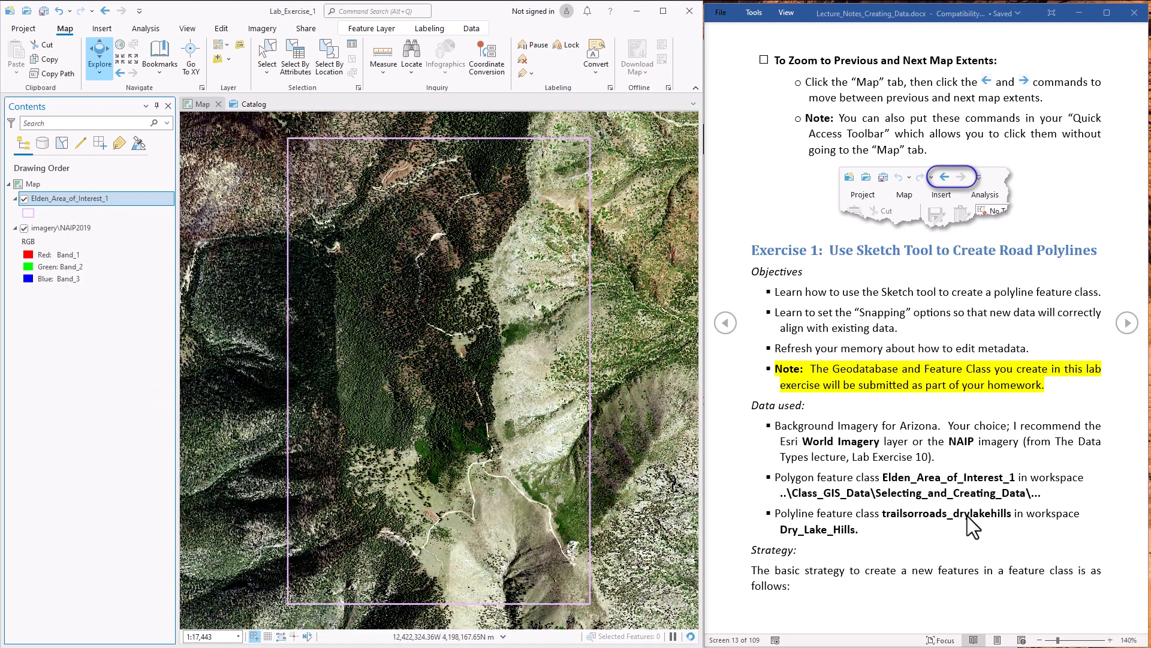
Add the trailsorroads_drylakehills.shp shapefile from the Dry_Lake_Hills folder in Class_GIS_Data to the map.
{"action": "left_click", "coordinate": [217, 60]}
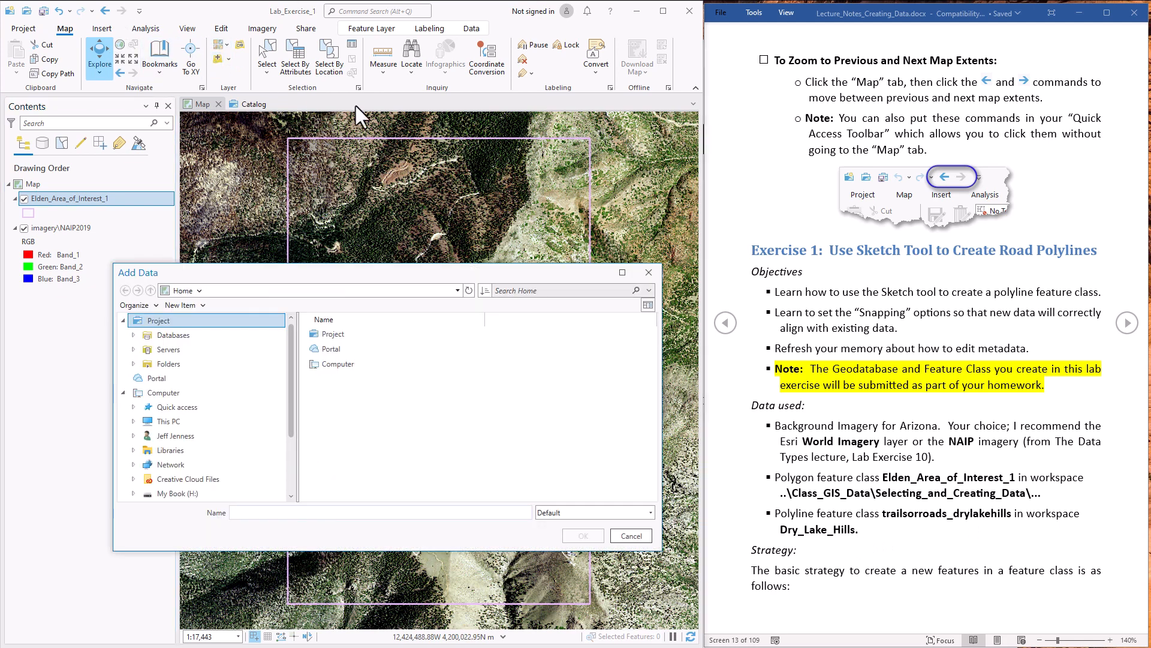
{"action": "left_click", "coordinate": [257, 291]}
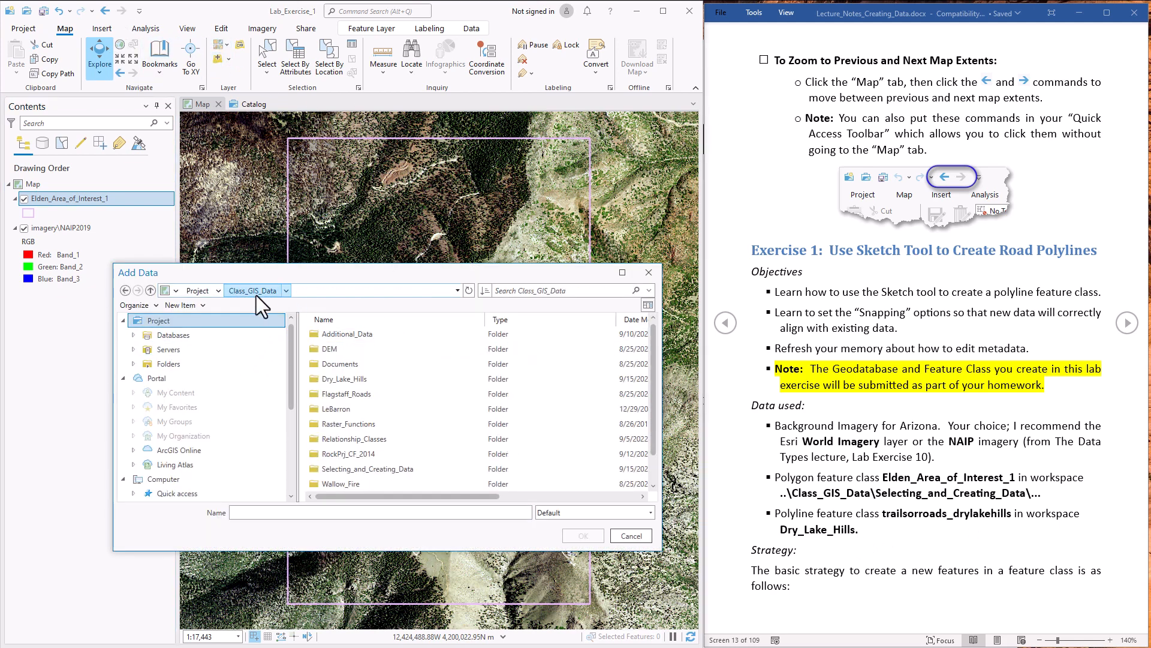
{"action": "double_click", "coordinate": [351, 379]}
{"action": "left_click", "coordinate": [351, 379]}
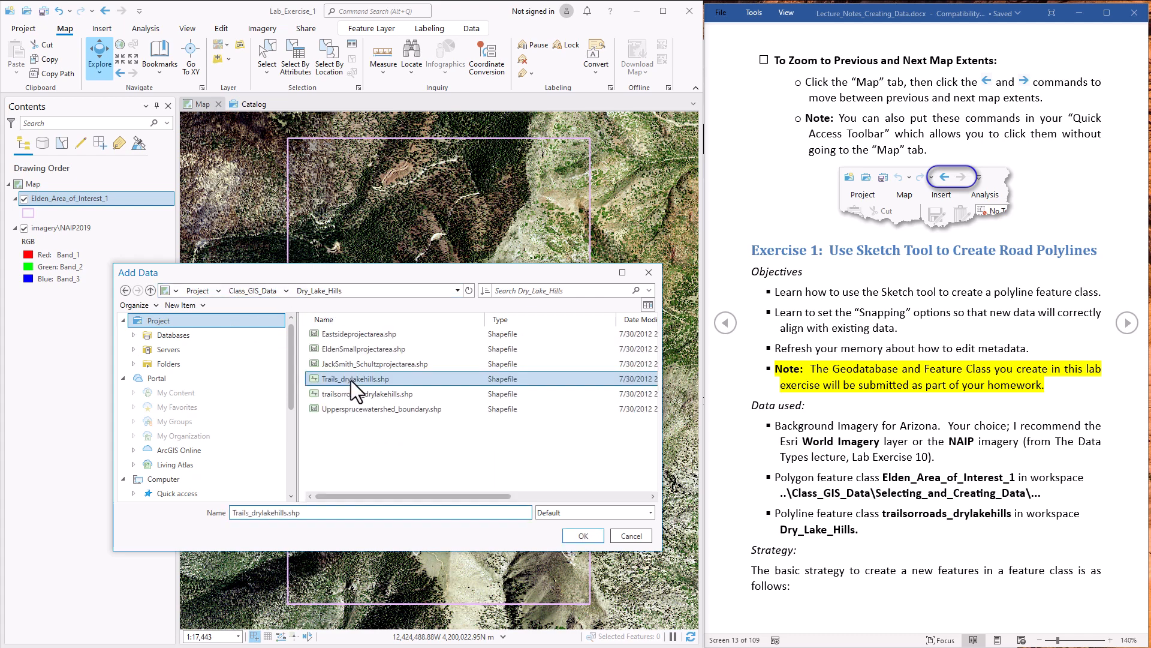
{"action": "left_click", "coordinate": [349, 394]}
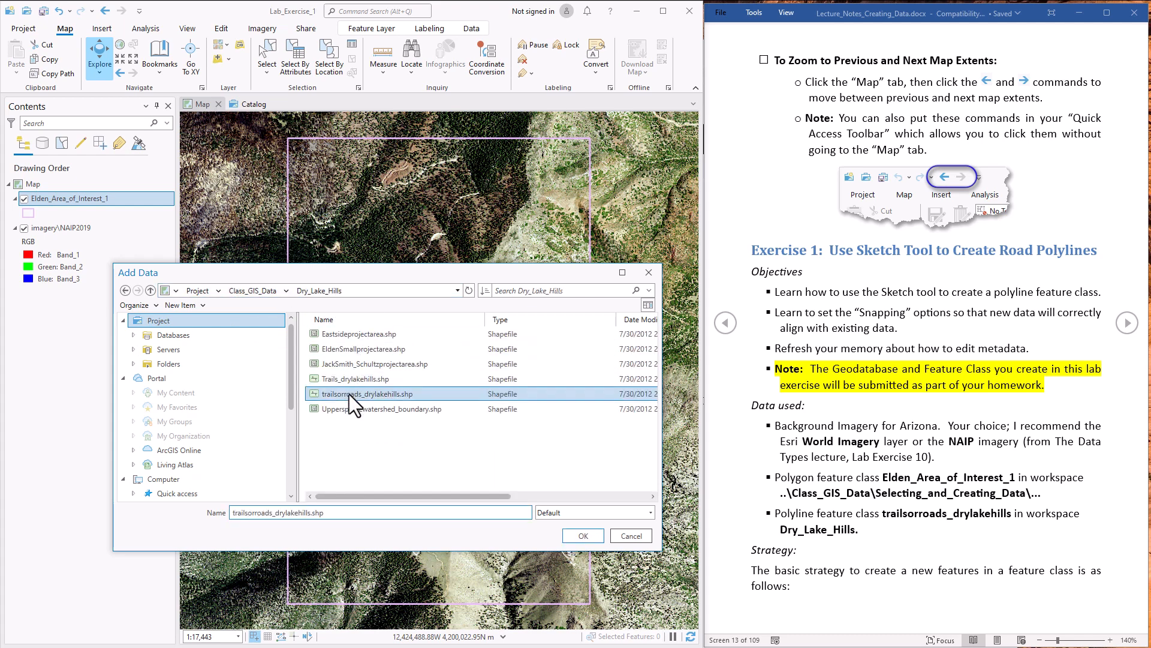
{"action": "left_click", "coordinate": [582, 535]}
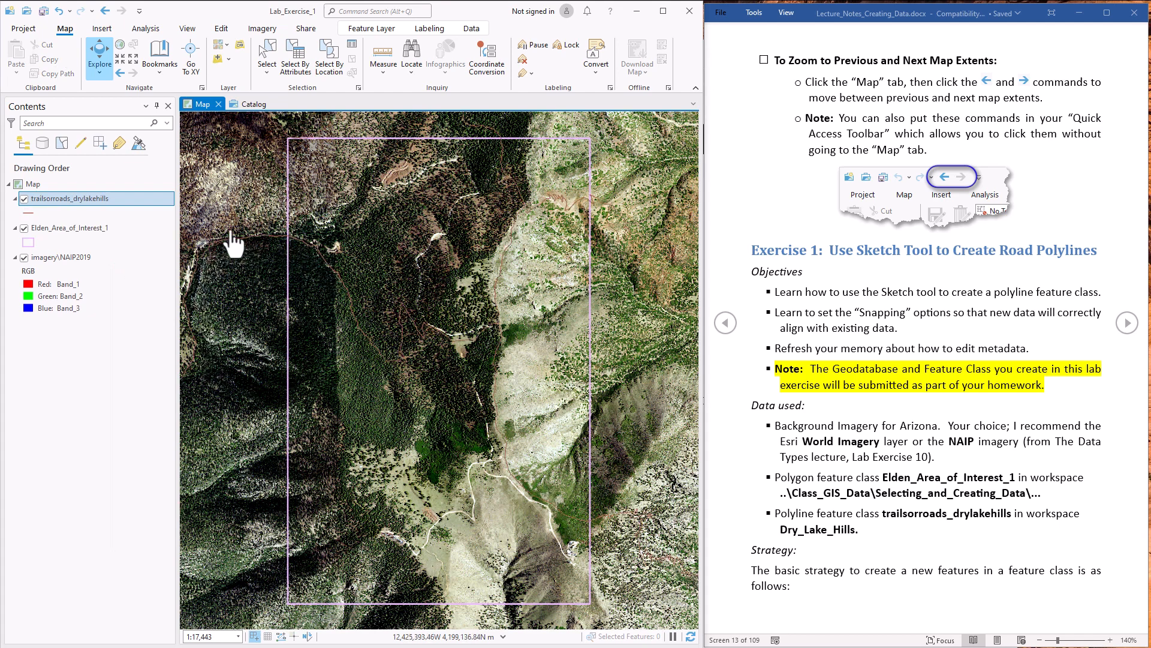
Symbolize the trailsorroads_drylakehills lines with the ArcGIS 2D Minor Road symbol that comes right after Major Road.
{"action": "left_click", "coordinate": [27, 211]}
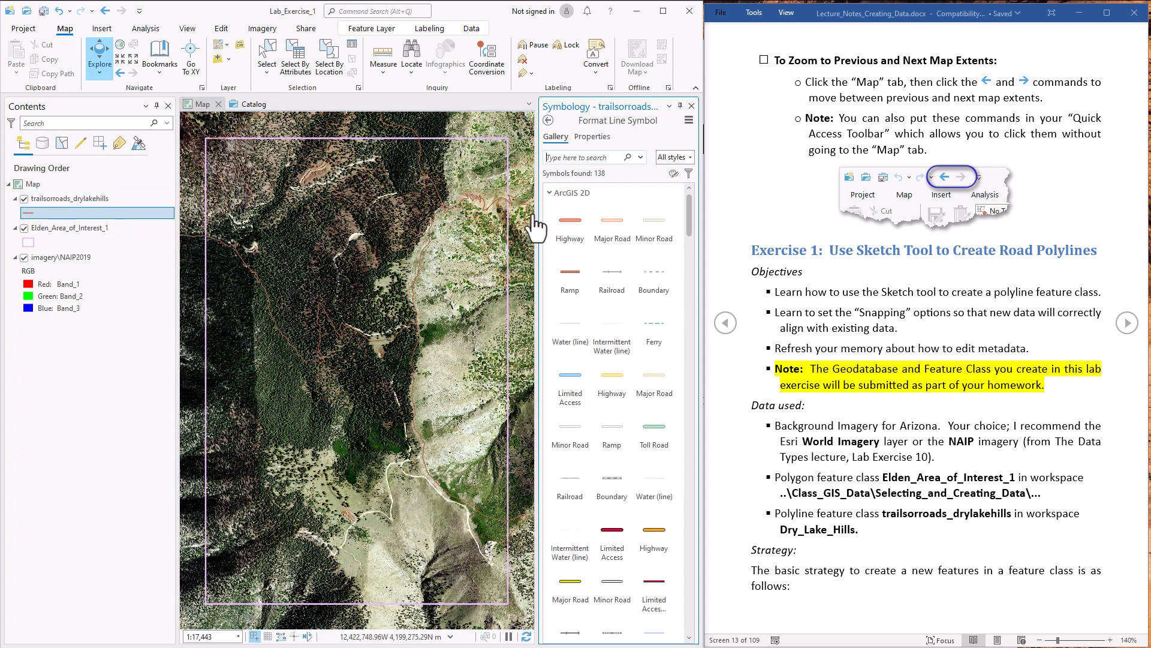
{"action": "left_click", "coordinate": [650, 220]}
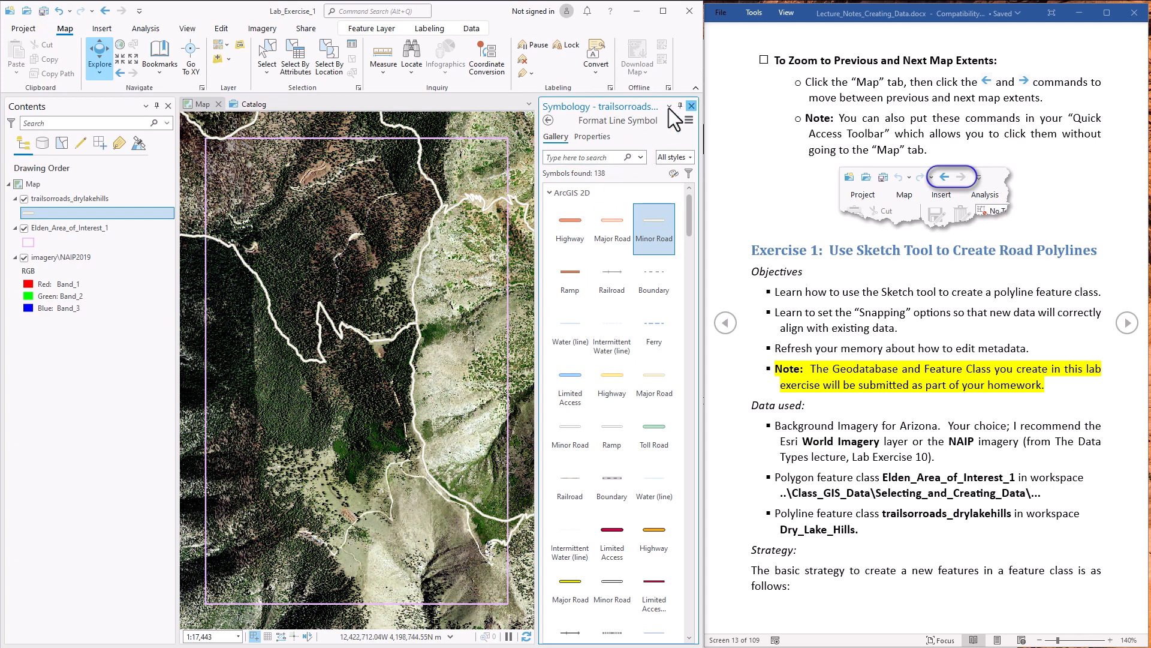
{"action": "left_click", "coordinate": [689, 106]}
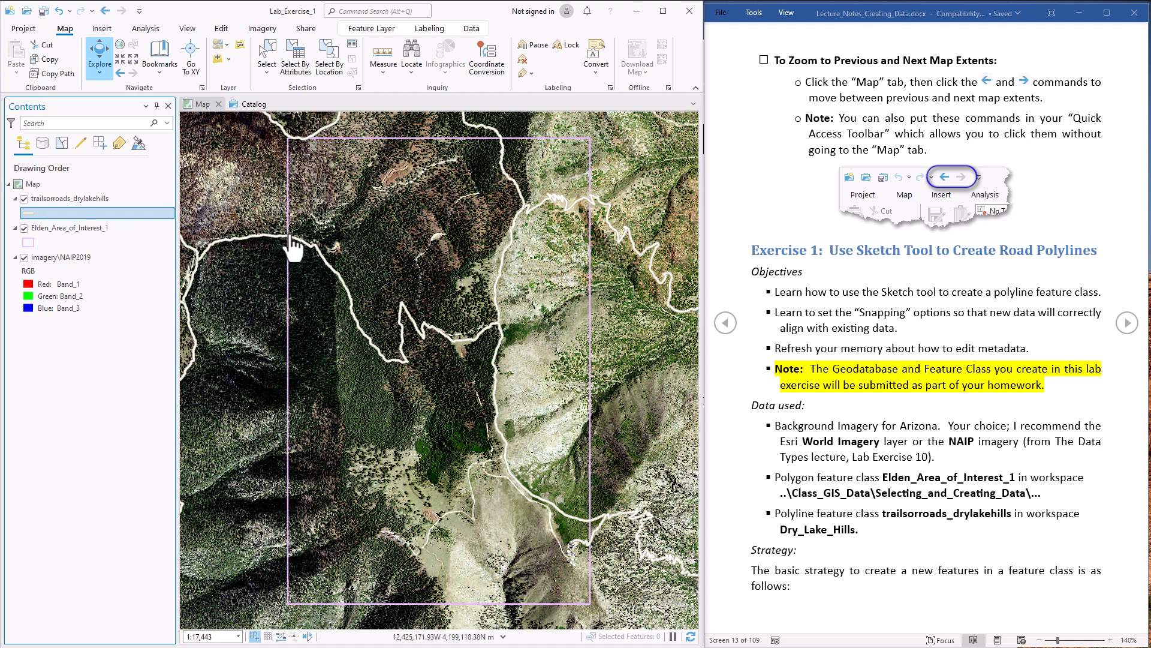
Examine the imagery around the road near the area of interest's northwest edge up close, and return to the full-area extent.
{"action": "scroll", "coordinate": [321, 251], "scroll_direction": "up", "scroll_amount": 1}
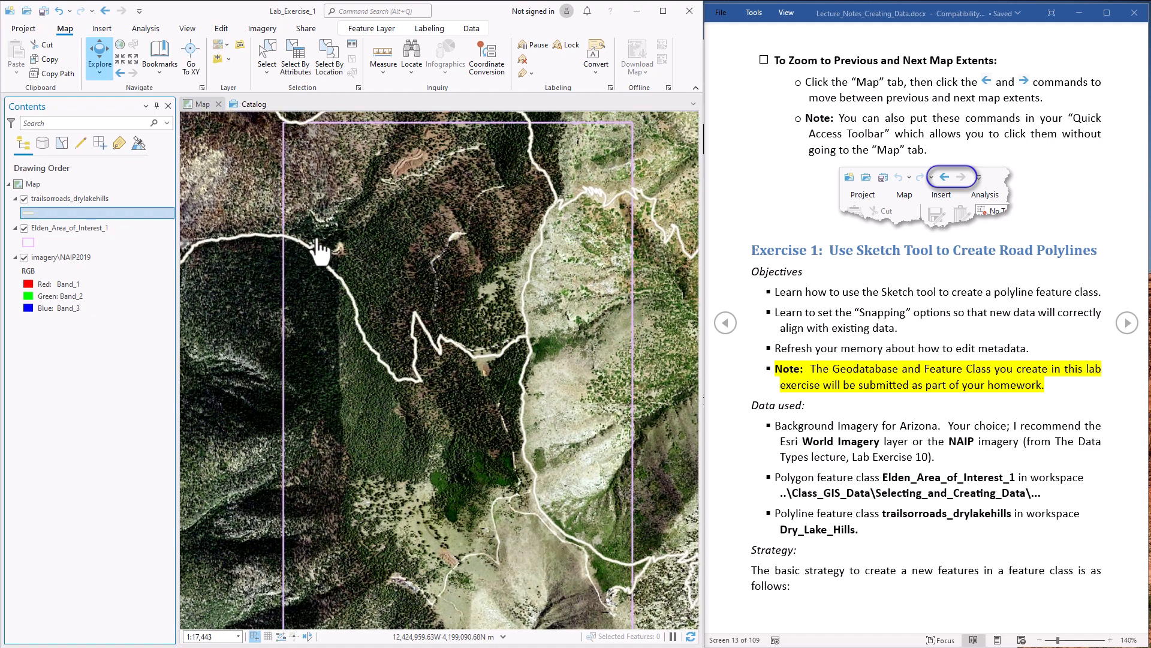
{"action": "scroll", "coordinate": [321, 251], "scroll_direction": "up", "scroll_amount": 5}
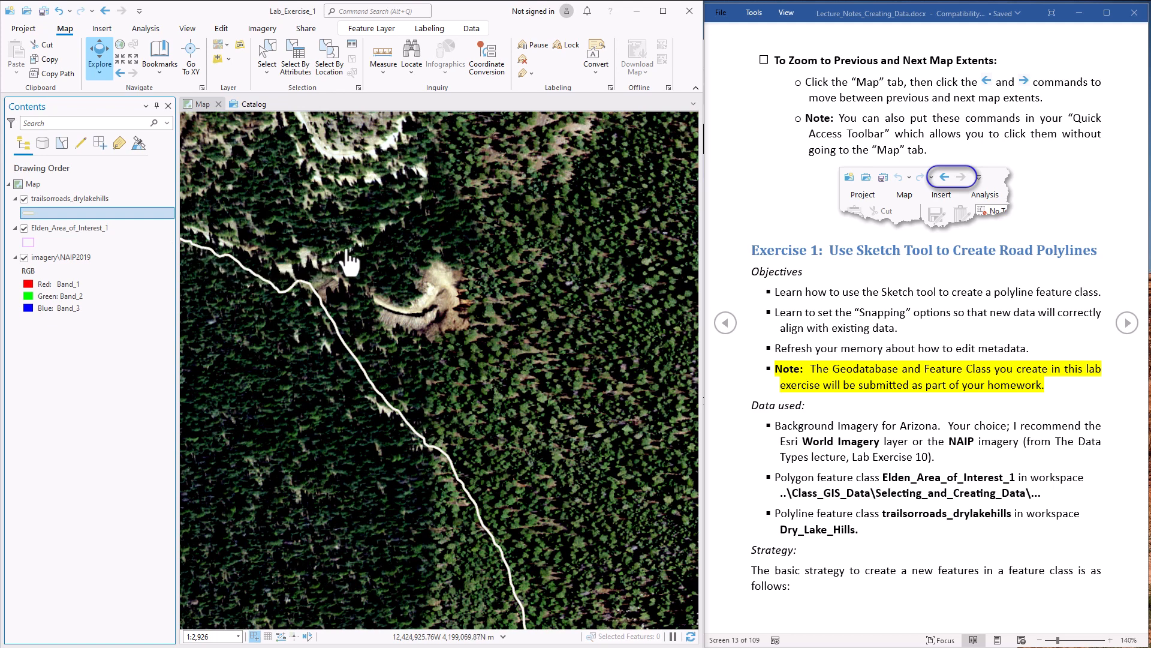
{"action": "left_click_drag", "start_coordinate": [378, 189], "coordinate": [393, 327]}
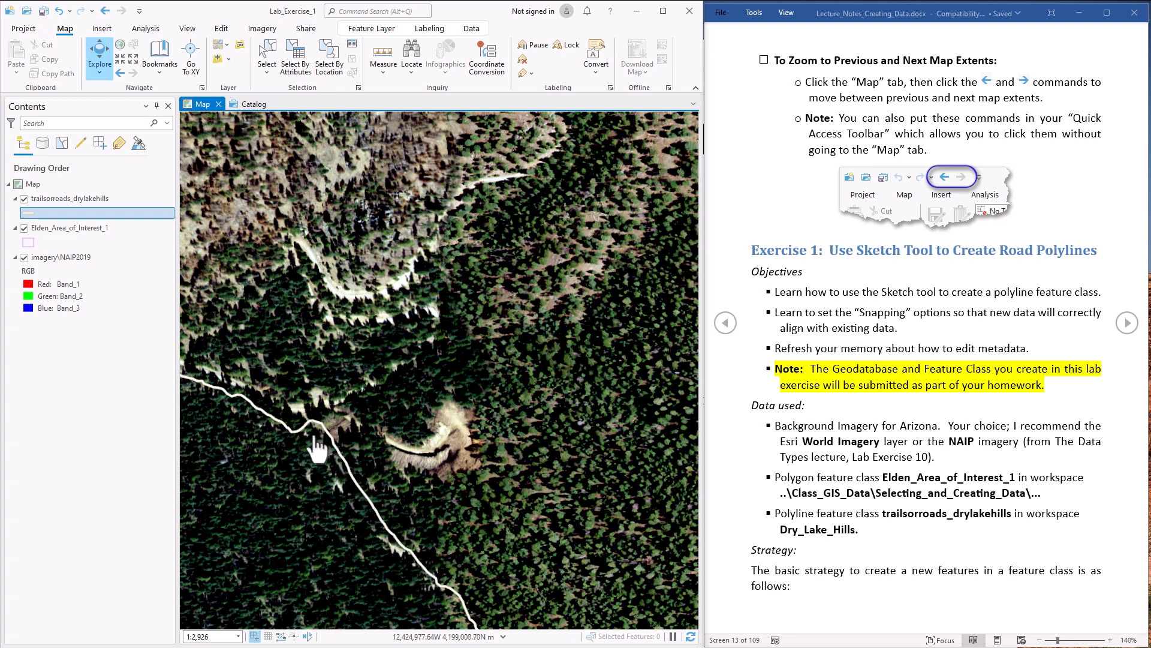
{"action": "left_click", "coordinate": [118, 74]}
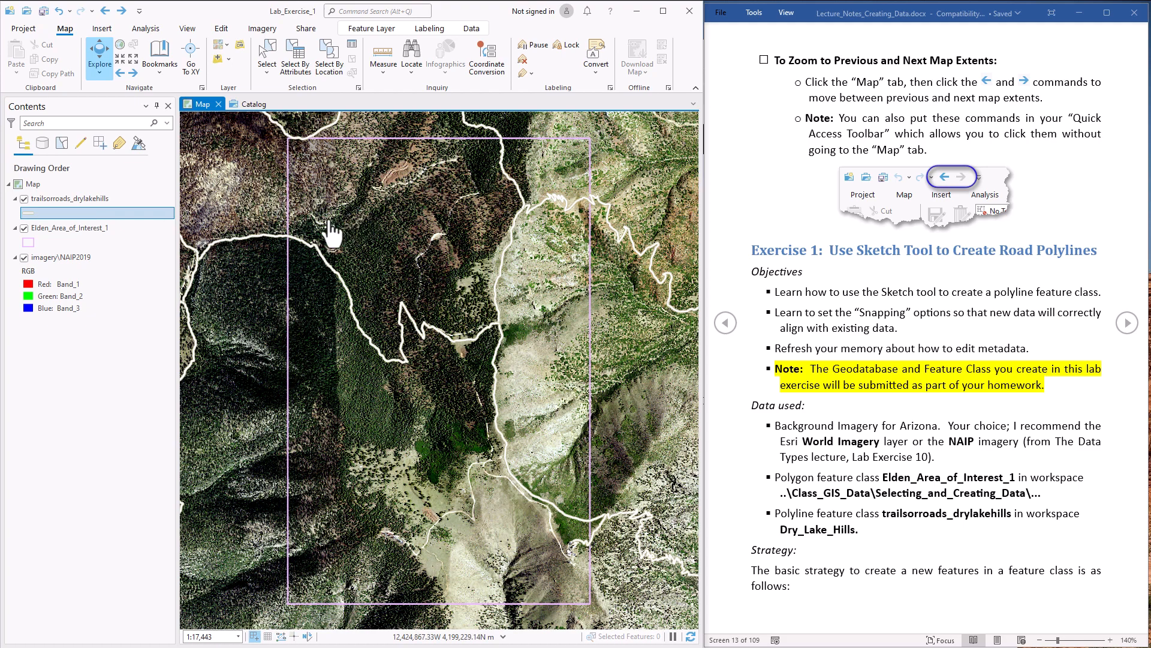
Add the World_Imagery map service from the server.arcgisonline.com (2) connection in the project's servers to the map.
{"action": "scroll", "coordinate": [329, 239], "scroll_direction": "up", "scroll_amount": 5}
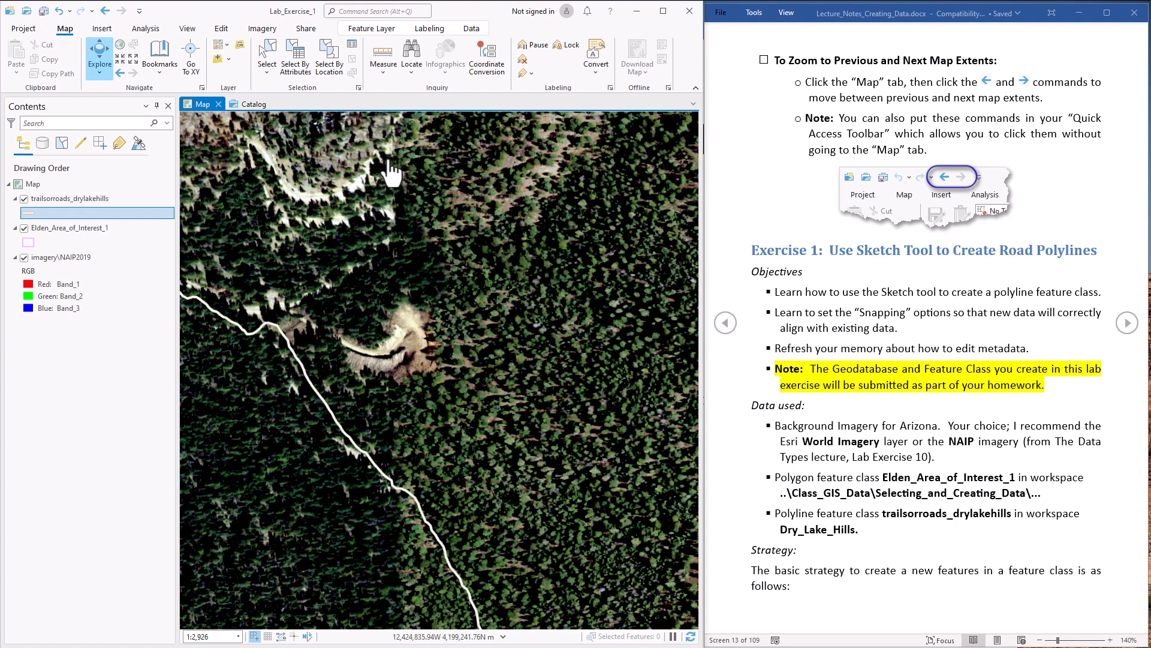
{"action": "left_click_drag", "start_coordinate": [469, 193], "coordinate": [398, 480]}
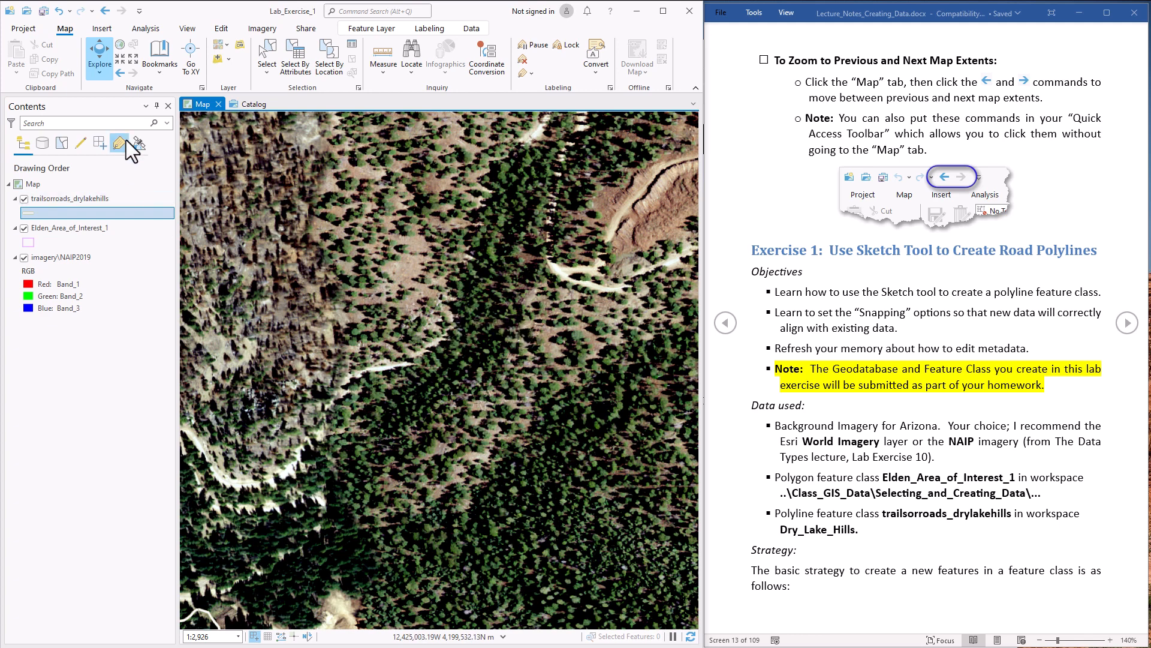
{"action": "left_click", "coordinate": [219, 59]}
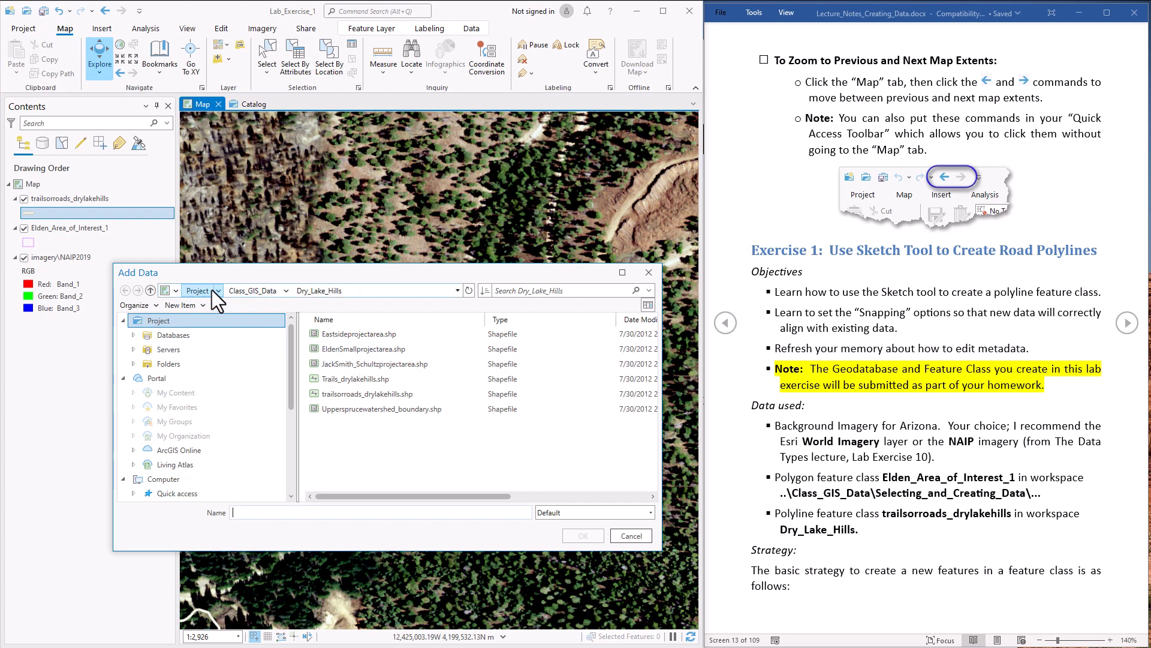
{"action": "left_click", "coordinate": [169, 349]}
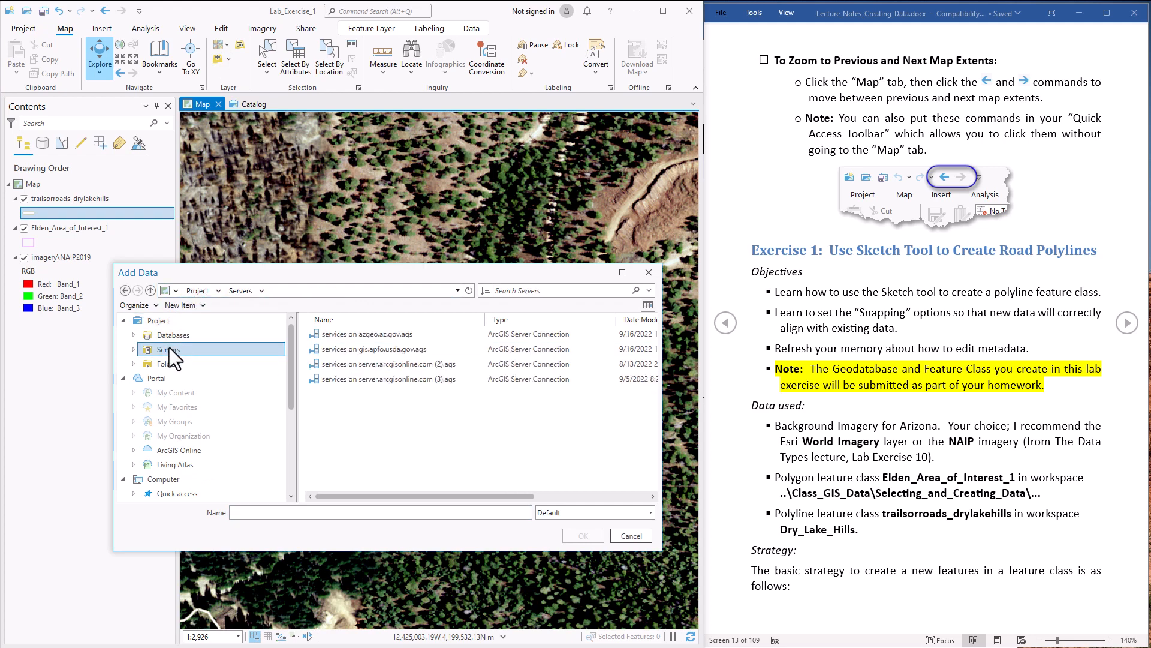
{"action": "double_click", "coordinate": [416, 362]}
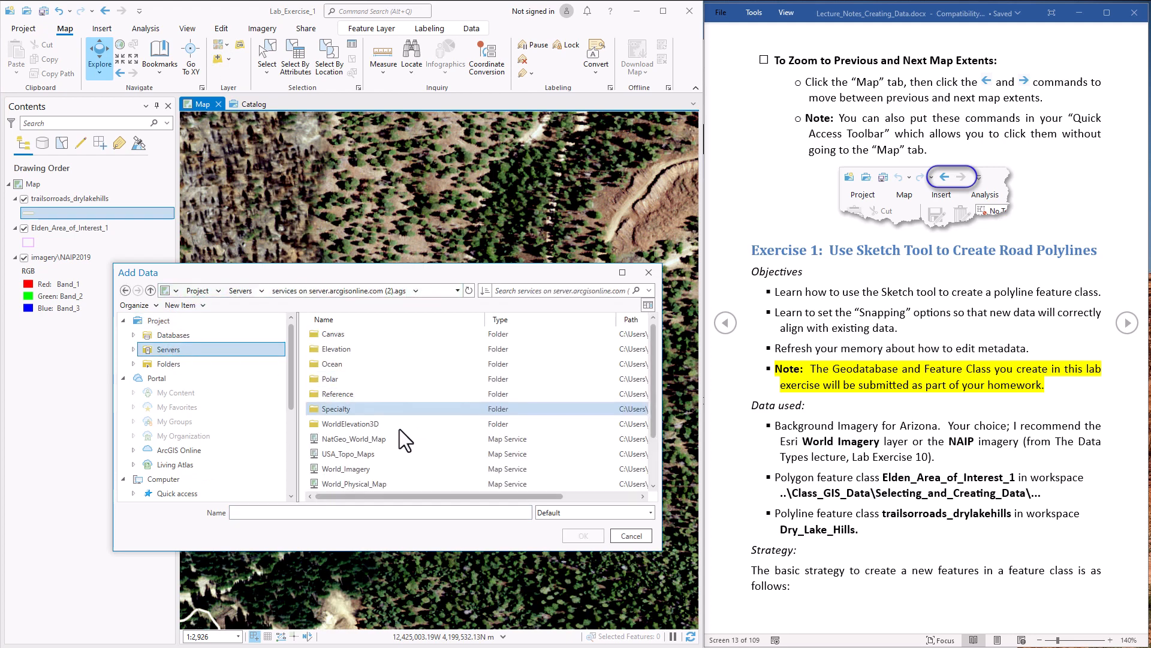
{"action": "left_click", "coordinate": [377, 469]}
{"action": "left_click", "coordinate": [595, 530]}
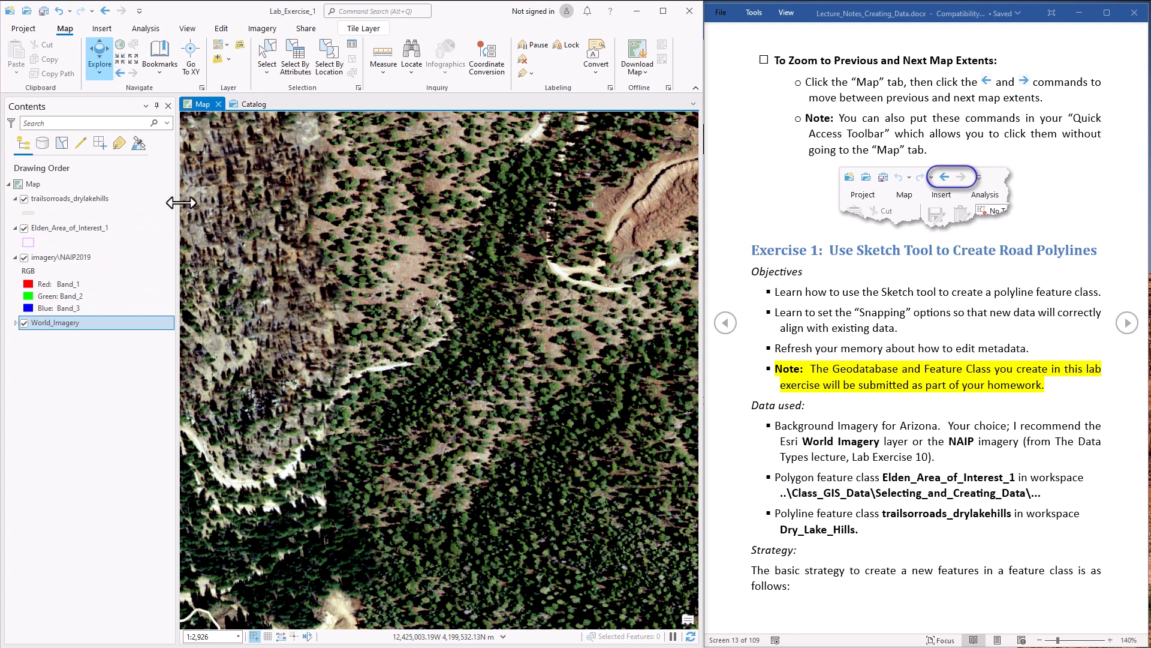
Compare the NAIP2019 imagery with World_Imagery by switching the NAIP layer's visibility, and examine the unmapped roads near the area of interest's western edge.
{"action": "left_click", "coordinate": [24, 257]}
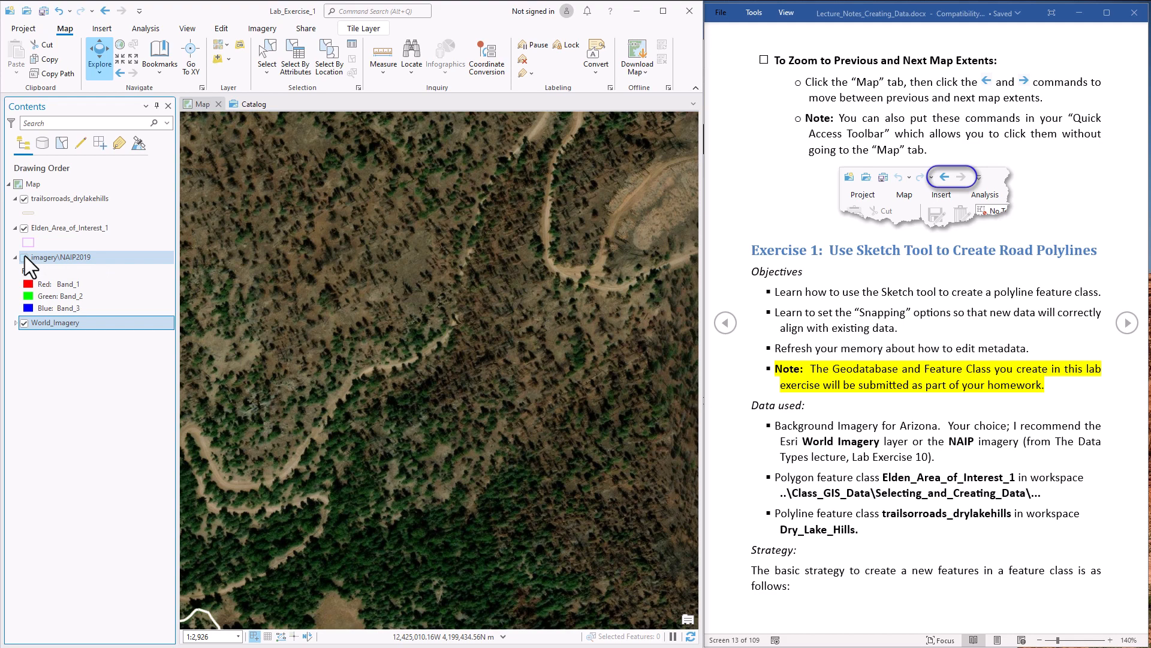
{"action": "left_click", "coordinate": [24, 257]}
{"action": "left_click", "coordinate": [24, 258]}
{"action": "left_click", "coordinate": [24, 257]}
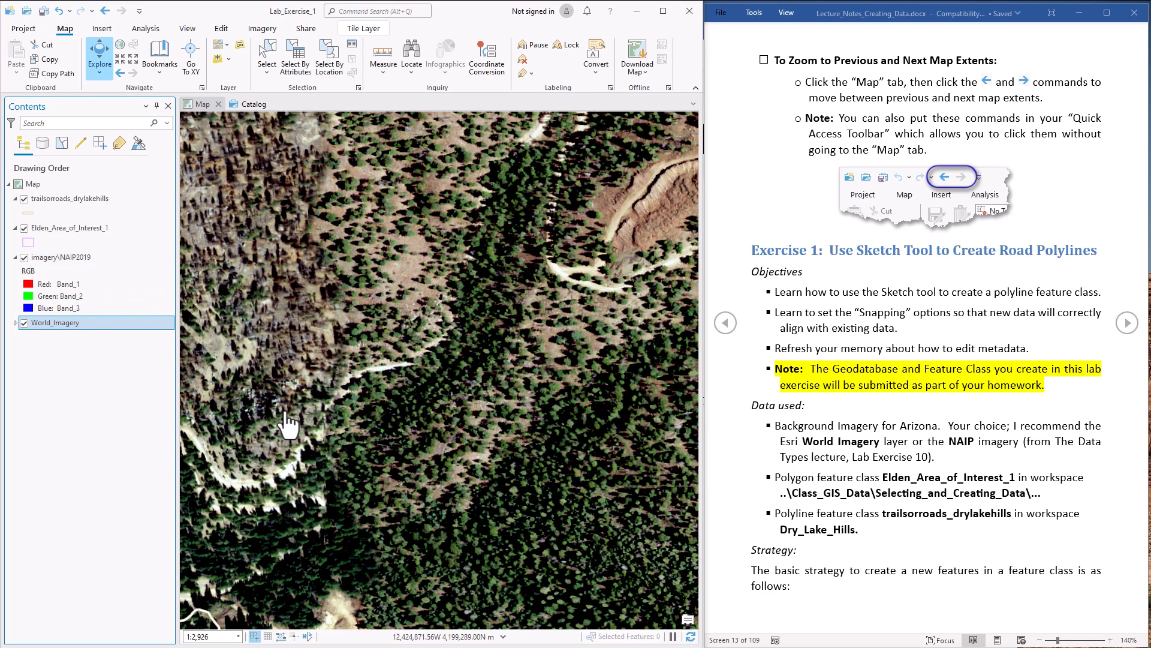
{"action": "left_click_drag", "start_coordinate": [316, 442], "coordinate": [519, 272]}
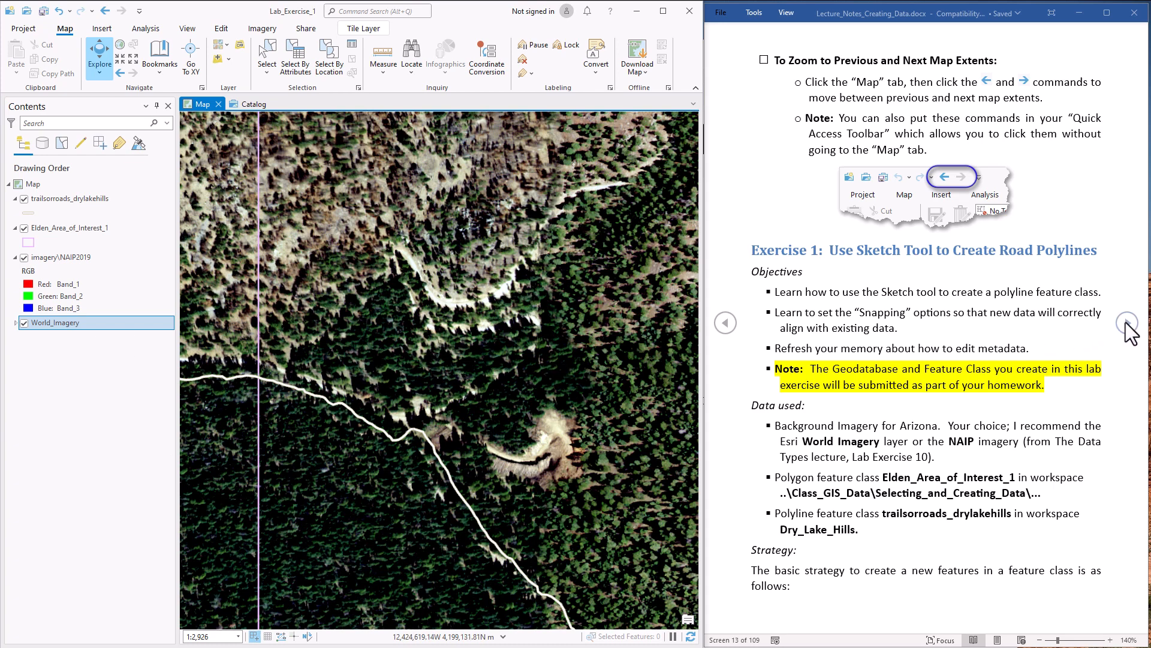
Read the feature-creation strategy in the lecture notes, from opening the Create Features pane to adding attribute values, and the exercise checklist.
{"action": "left_click", "coordinate": [1127, 324]}
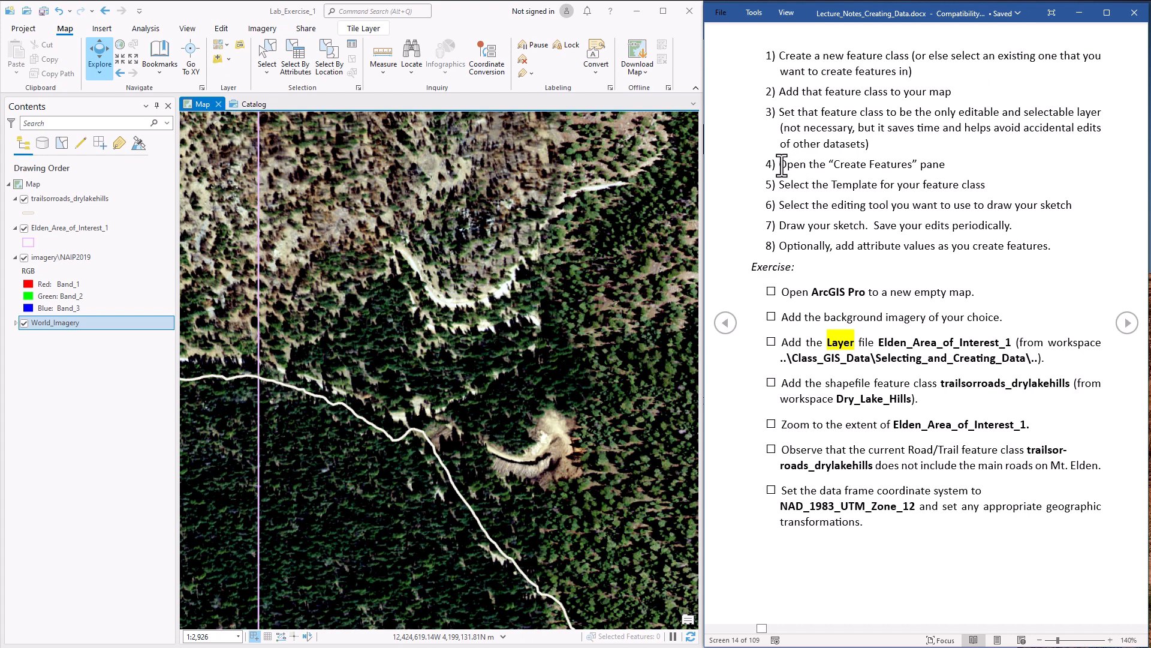
{"action": "left_click_drag", "start_coordinate": [815, 168], "coordinate": [946, 170]}
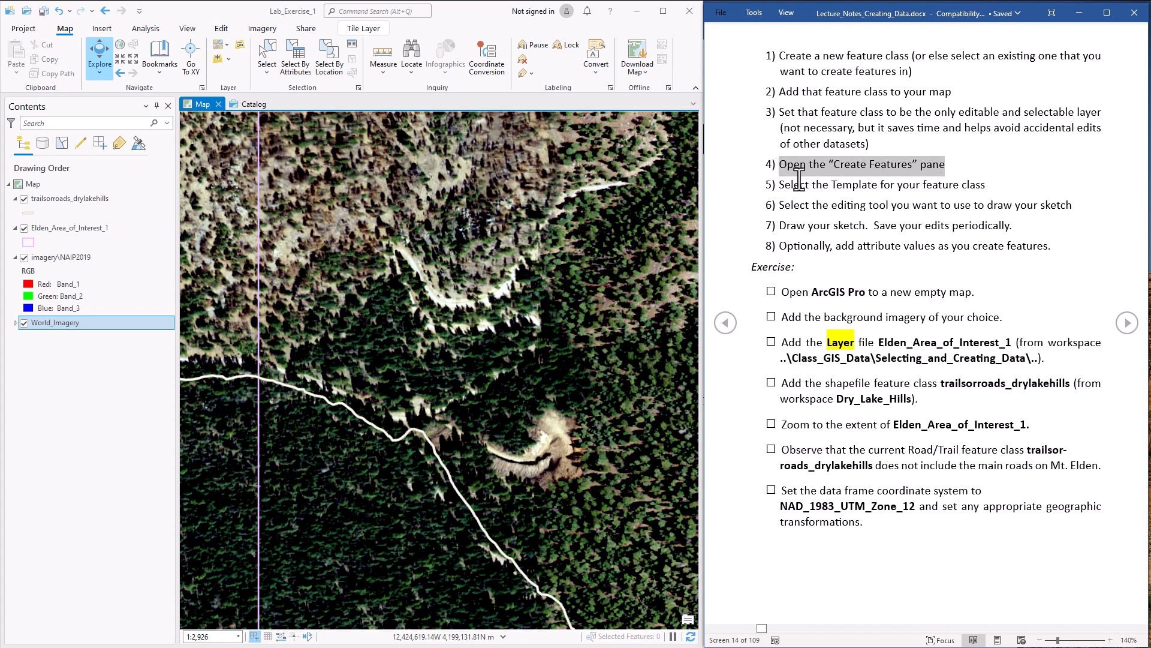
{"action": "left_click_drag", "start_coordinate": [779, 185], "coordinate": [985, 192]}
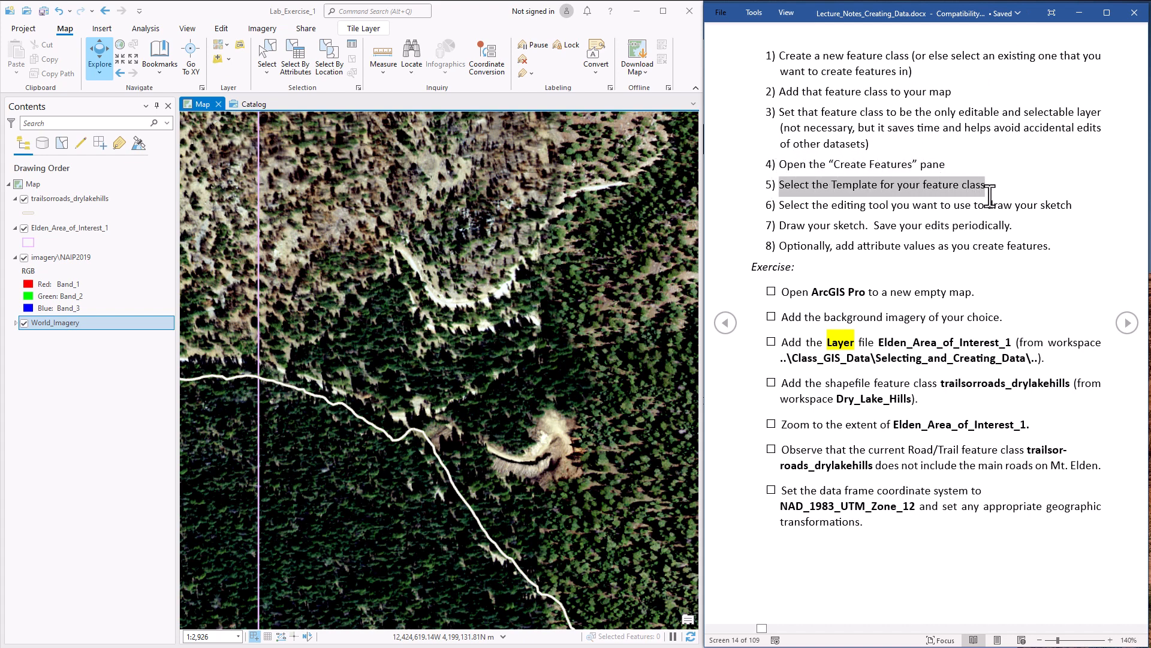
{"action": "left_click_drag", "start_coordinate": [783, 207], "coordinate": [1072, 213]}
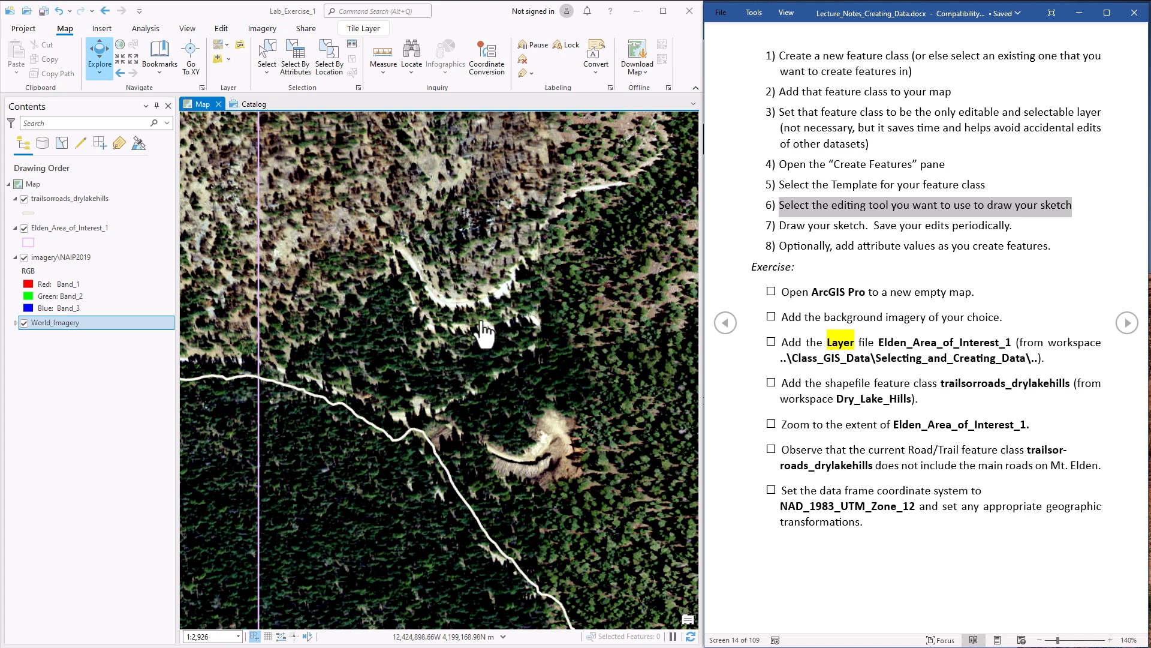
{"action": "left_click_drag", "start_coordinate": [781, 226], "coordinate": [1014, 226]}
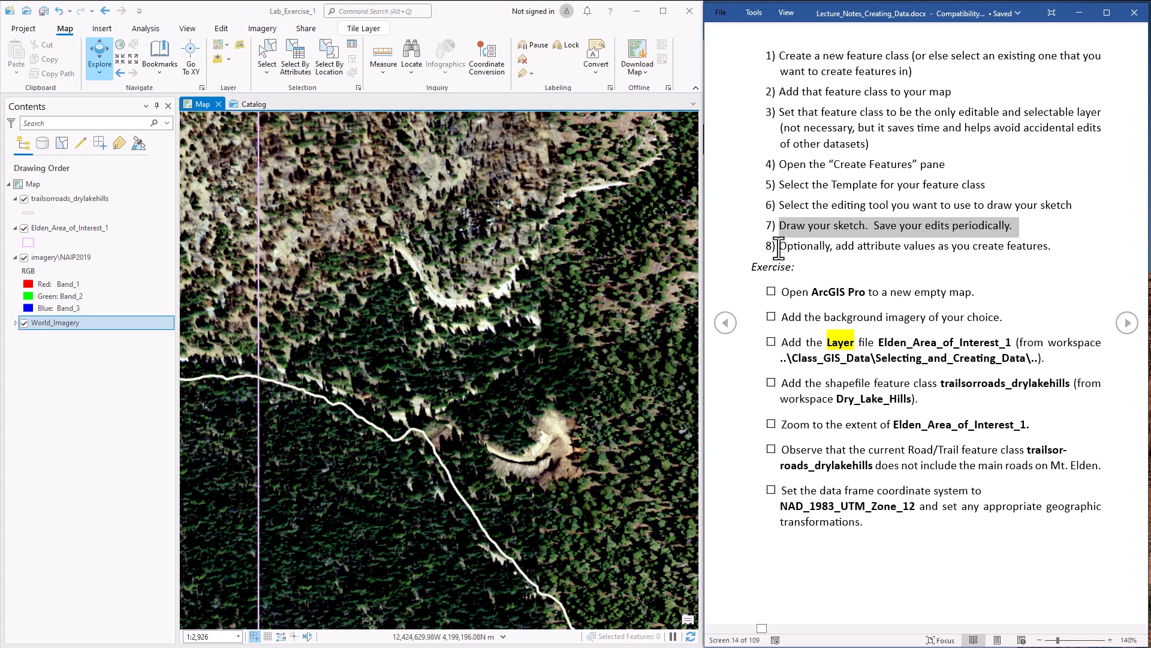
{"action": "left_click_drag", "start_coordinate": [779, 247], "coordinate": [999, 252]}
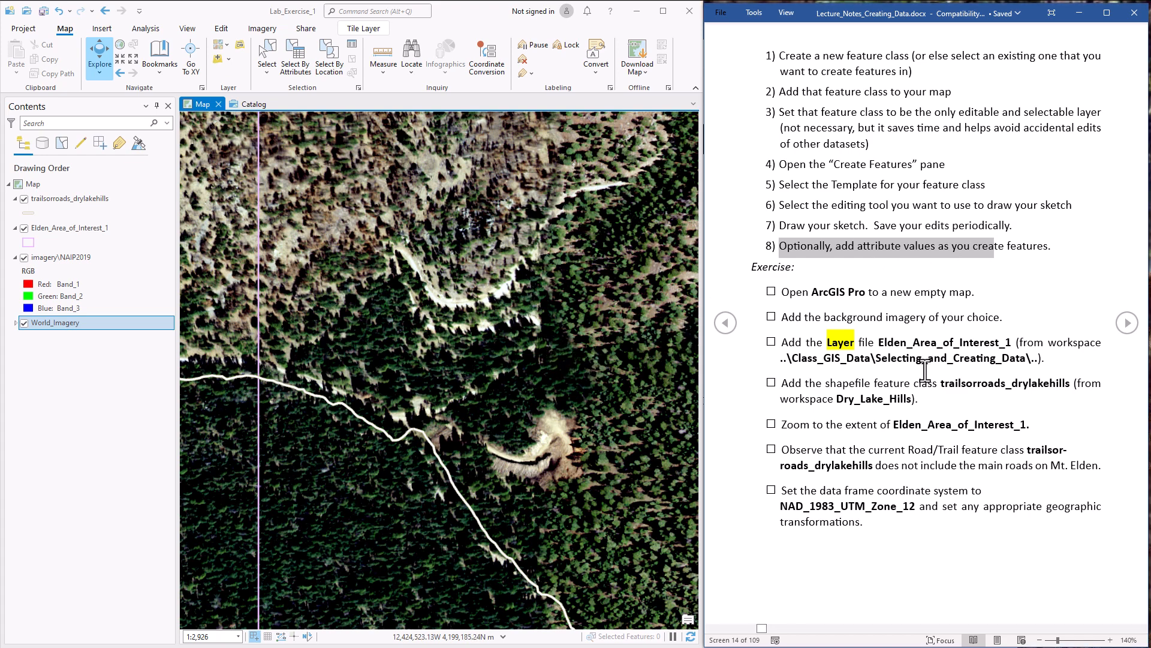
{"action": "left_click", "coordinate": [905, 384]}
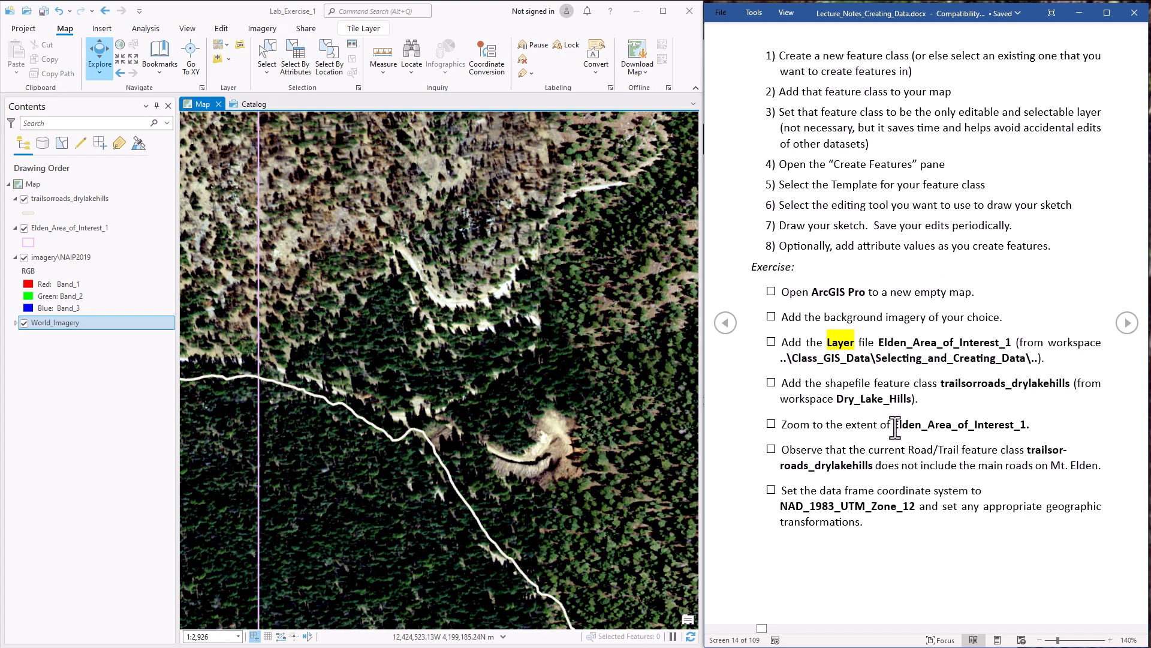
Zoom the map to the extent of the Elden_Area_of_Interest_1 layer.
{"action": "left_click", "coordinate": [78, 231]}
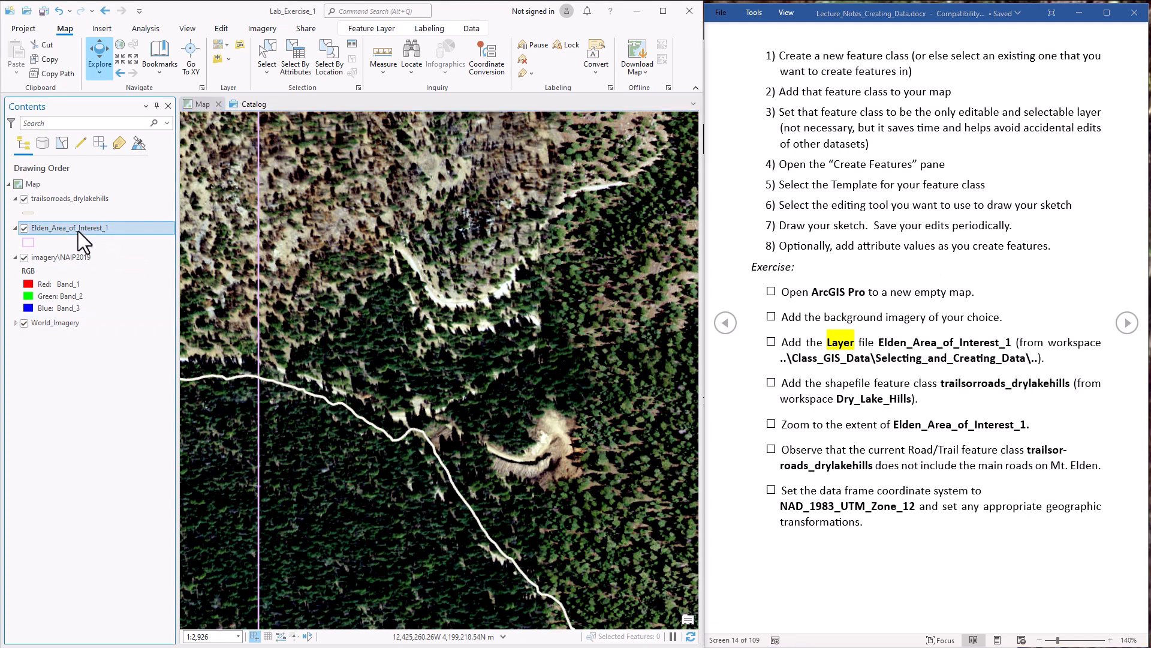
{"action": "right_click", "coordinate": [78, 231]}
{"action": "left_click", "coordinate": [122, 413]}
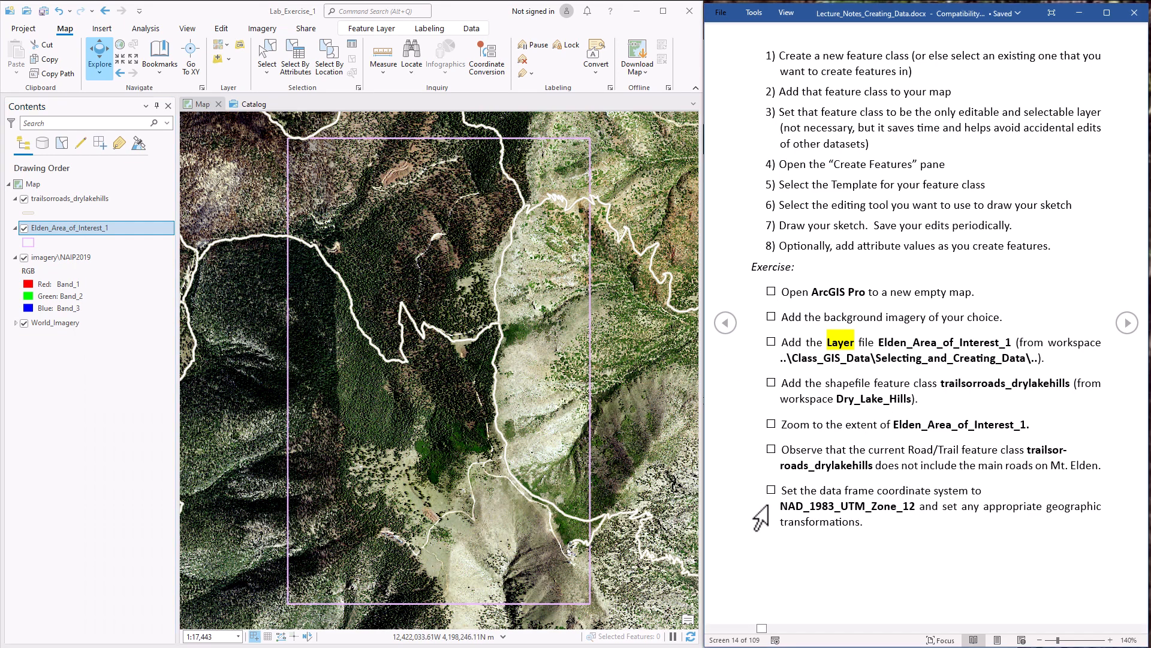
Set the map's coordinate system to NAD 1983 UTM Zone 12N and fit the view to Elden_Area_of_Interest_1 again.
{"action": "left_click_drag", "start_coordinate": [779, 506], "coordinate": [919, 512]}
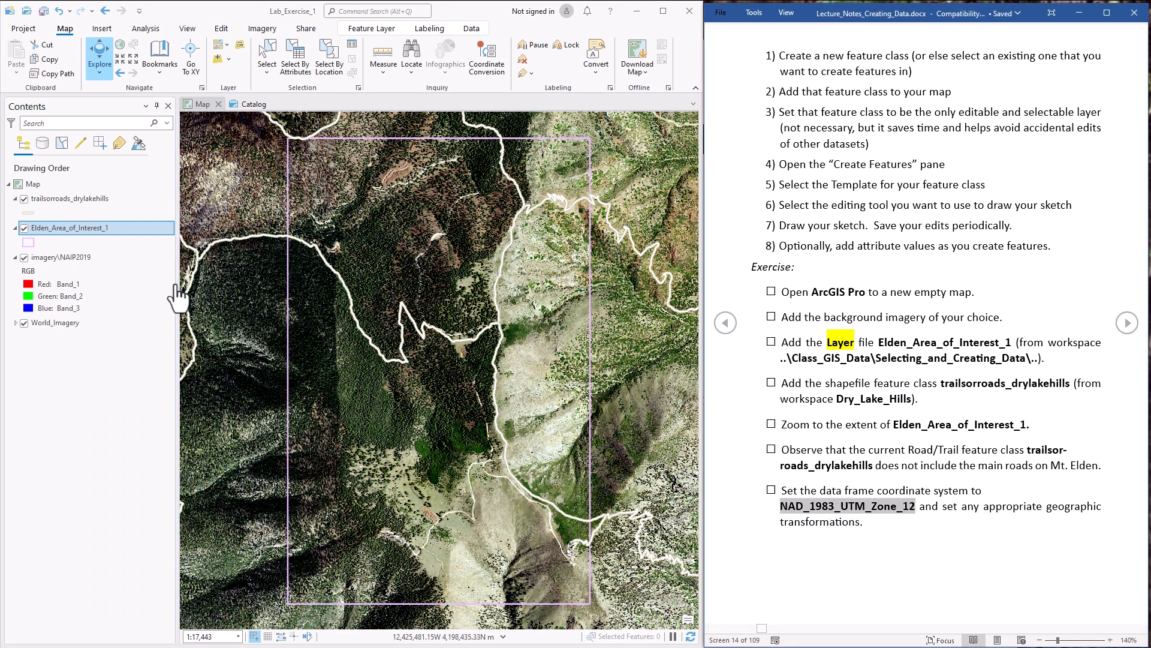
{"action": "left_click", "coordinate": [57, 185]}
{"action": "double_click", "coordinate": [56, 186]}
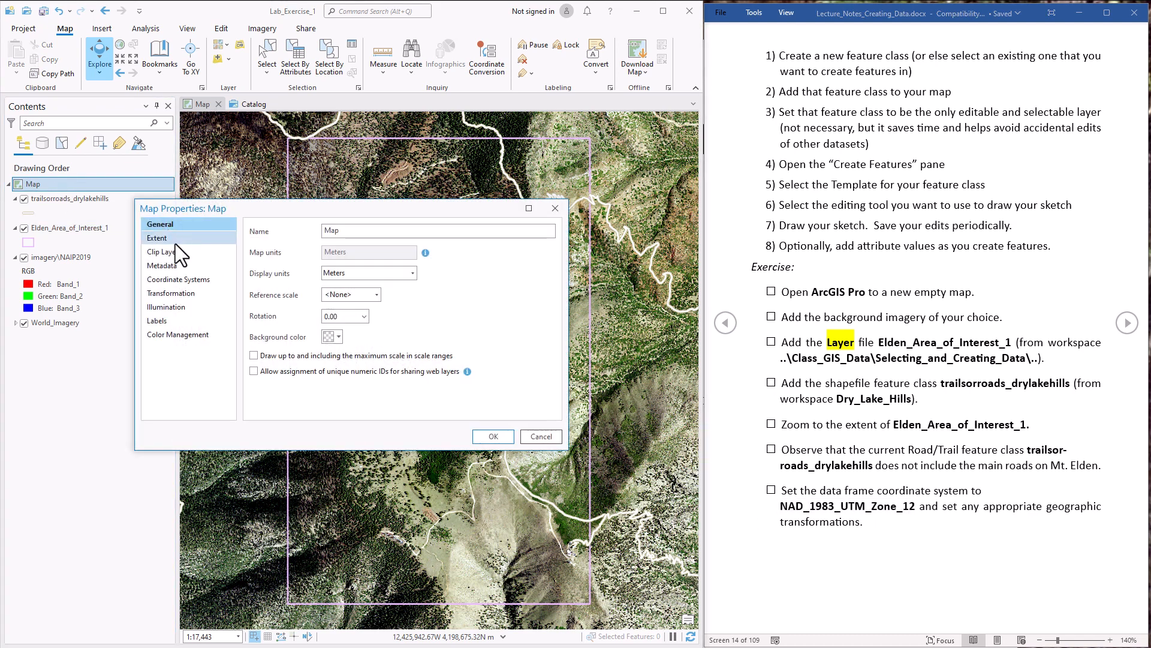
{"action": "left_click", "coordinate": [176, 280]}
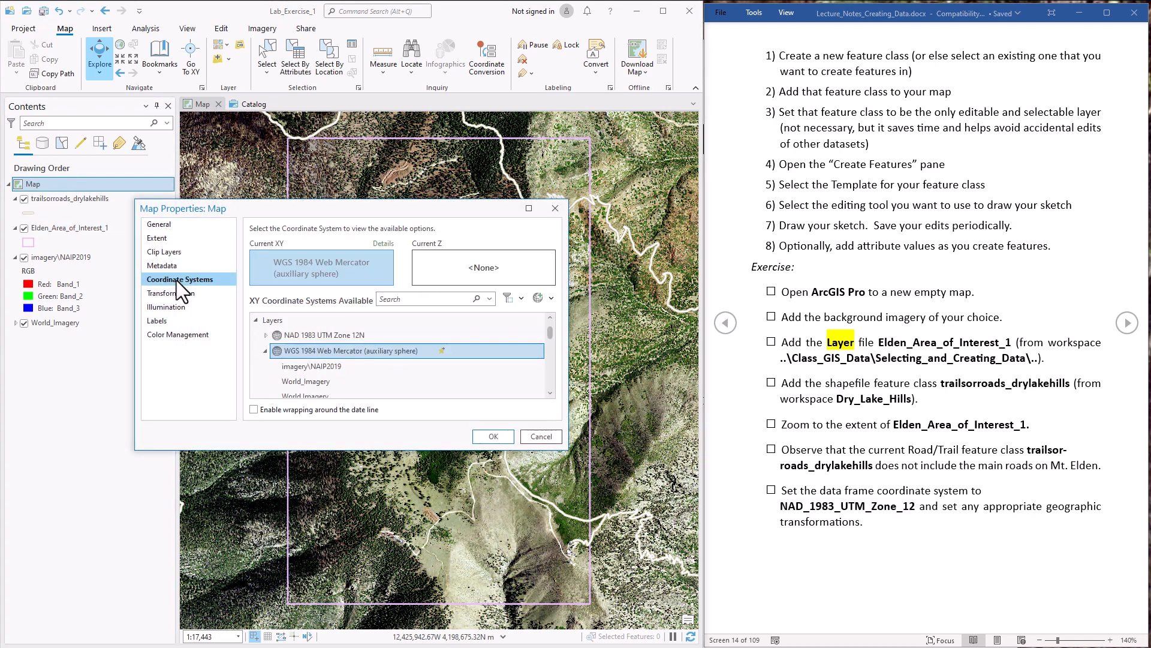
{"action": "left_click", "coordinate": [340, 334]}
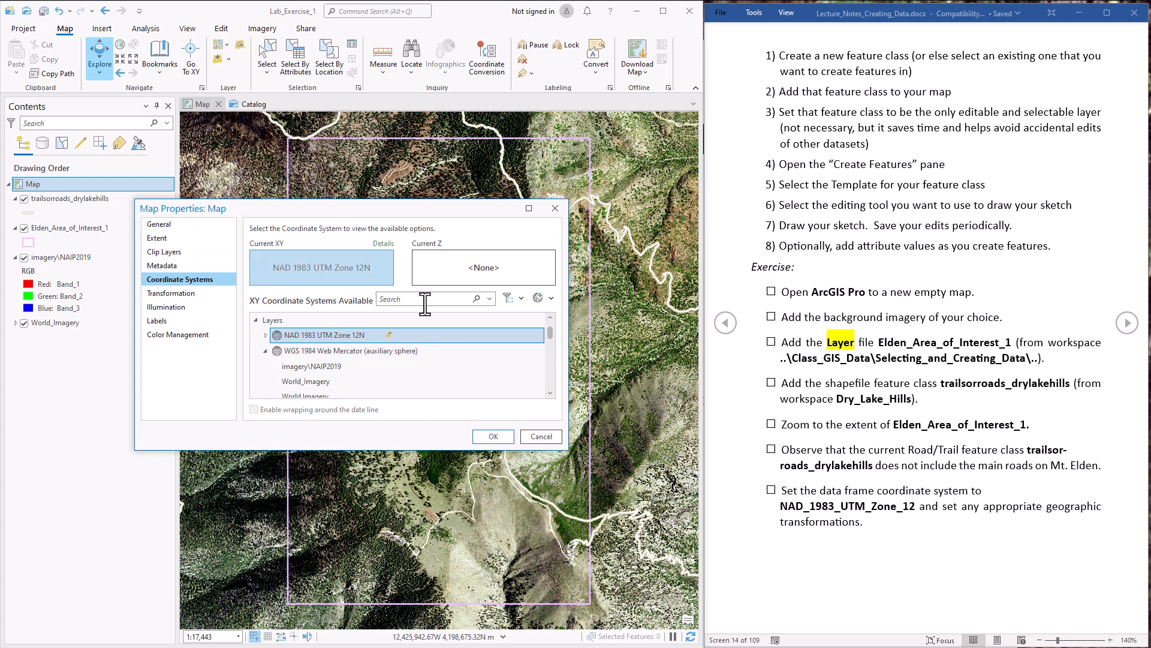
{"action": "left_click", "coordinate": [494, 436]}
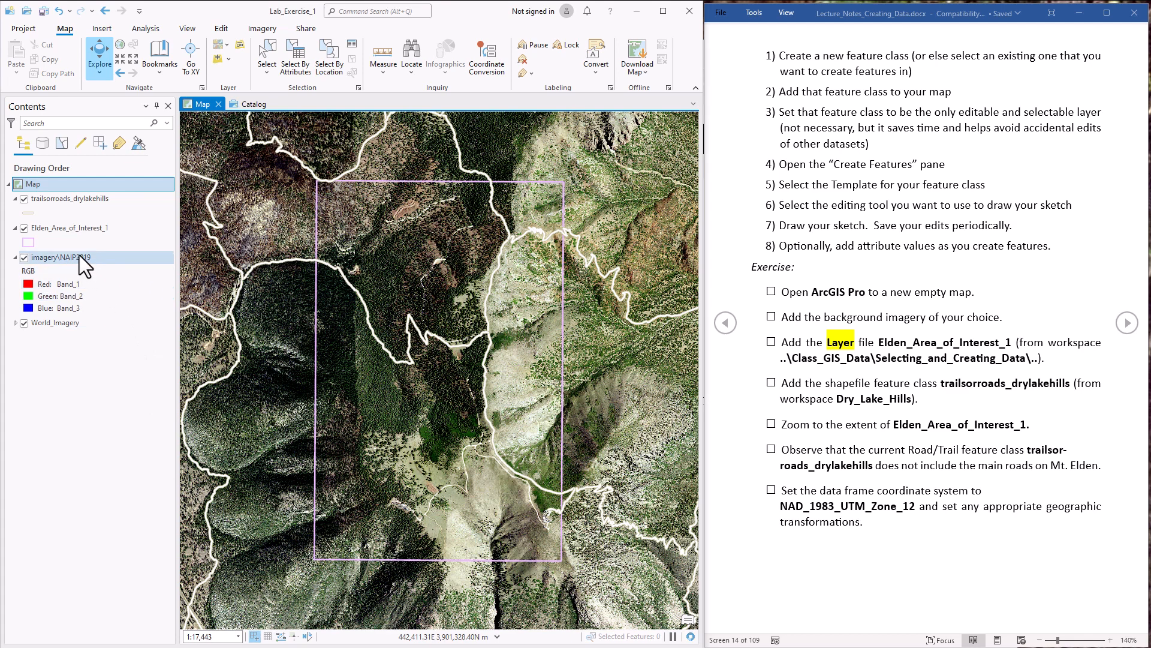
{"action": "right_click", "coordinate": [77, 231]}
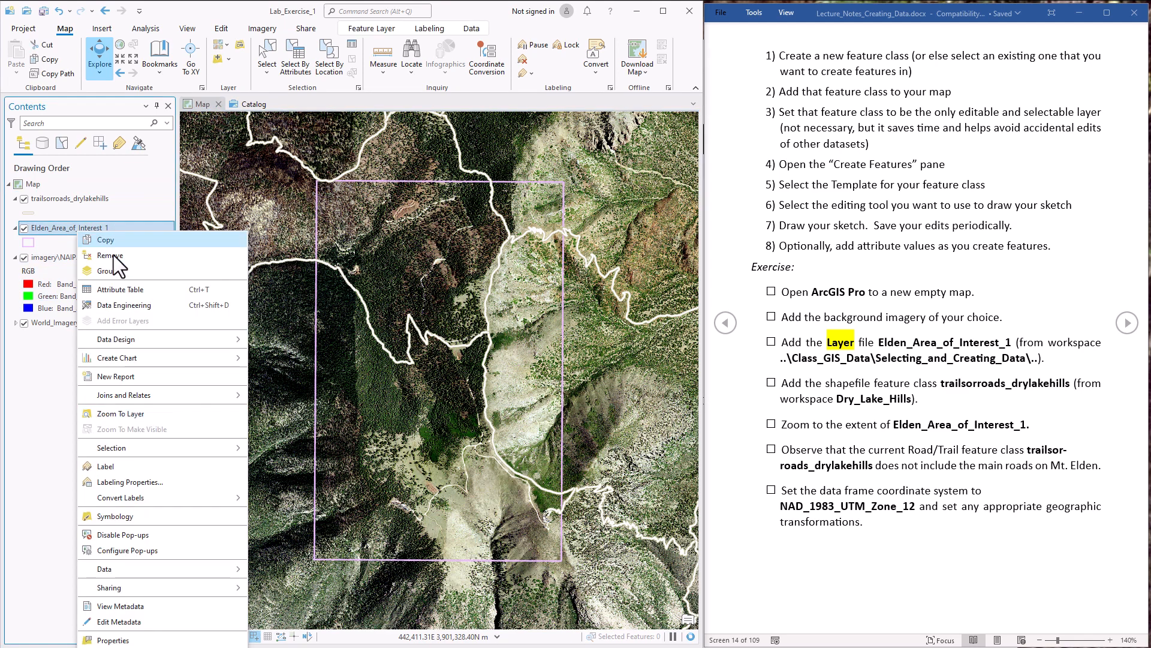
{"action": "left_click", "coordinate": [128, 416]}
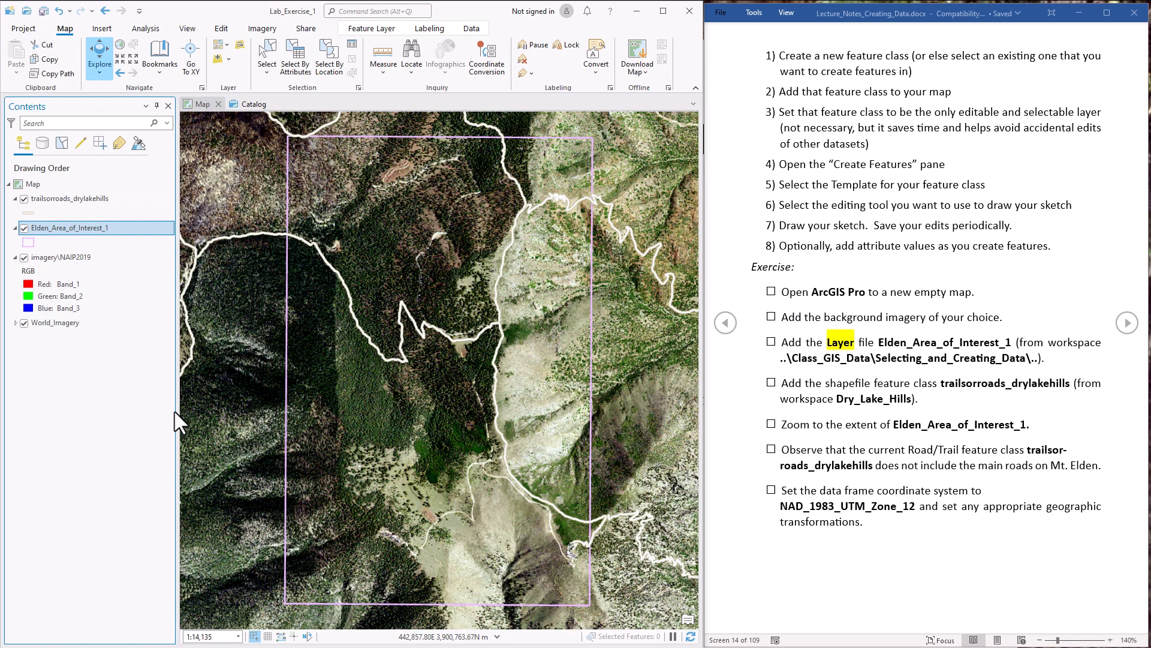
Following the notes' Create a New Feature Class section, create a file geodatabase named Editor_Lab in the project's home folder from the Catalog view.
{"action": "left_click", "coordinate": [1127, 322]}
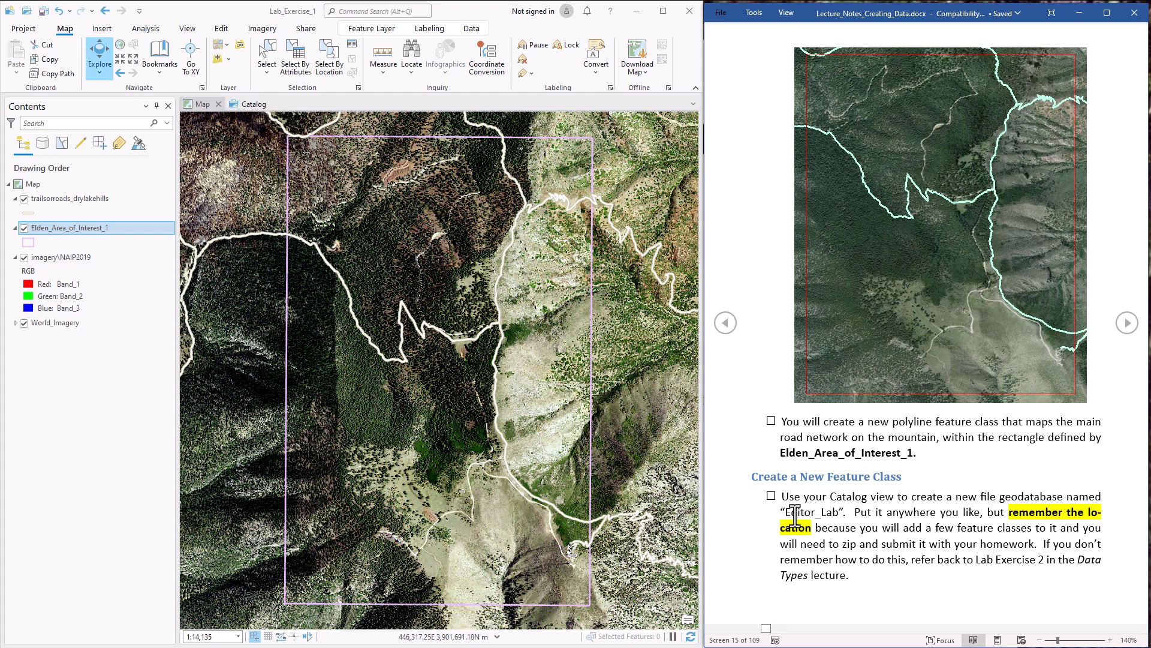
{"action": "left_click_drag", "start_coordinate": [785, 511], "coordinate": [840, 512]}
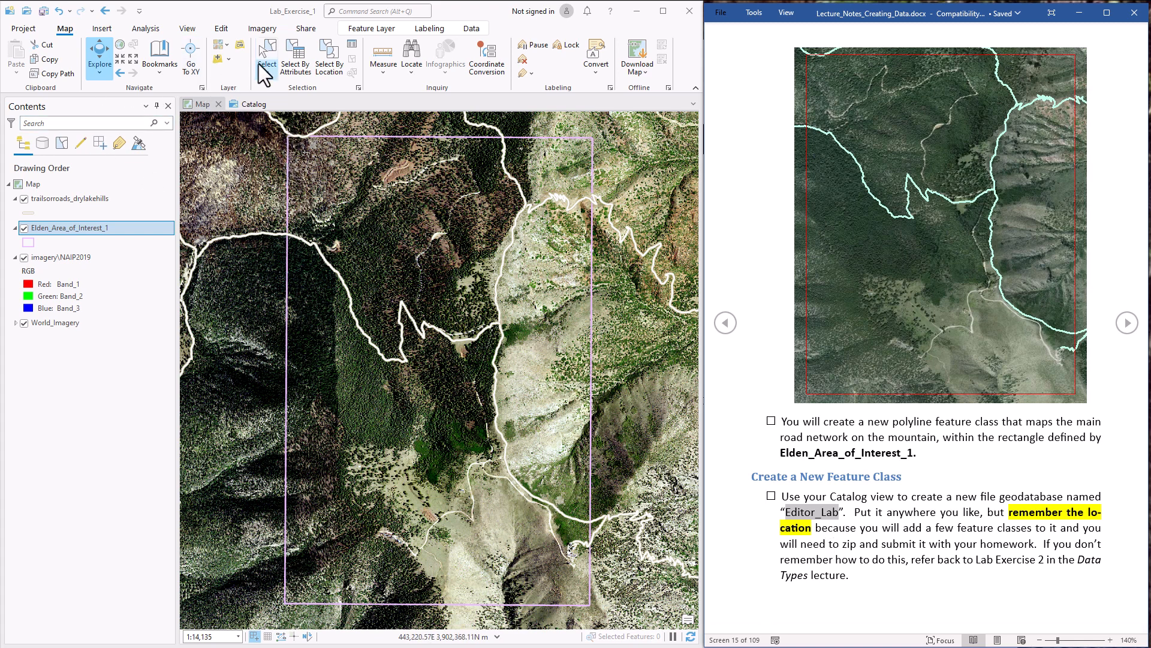
{"action": "left_click", "coordinate": [250, 100]}
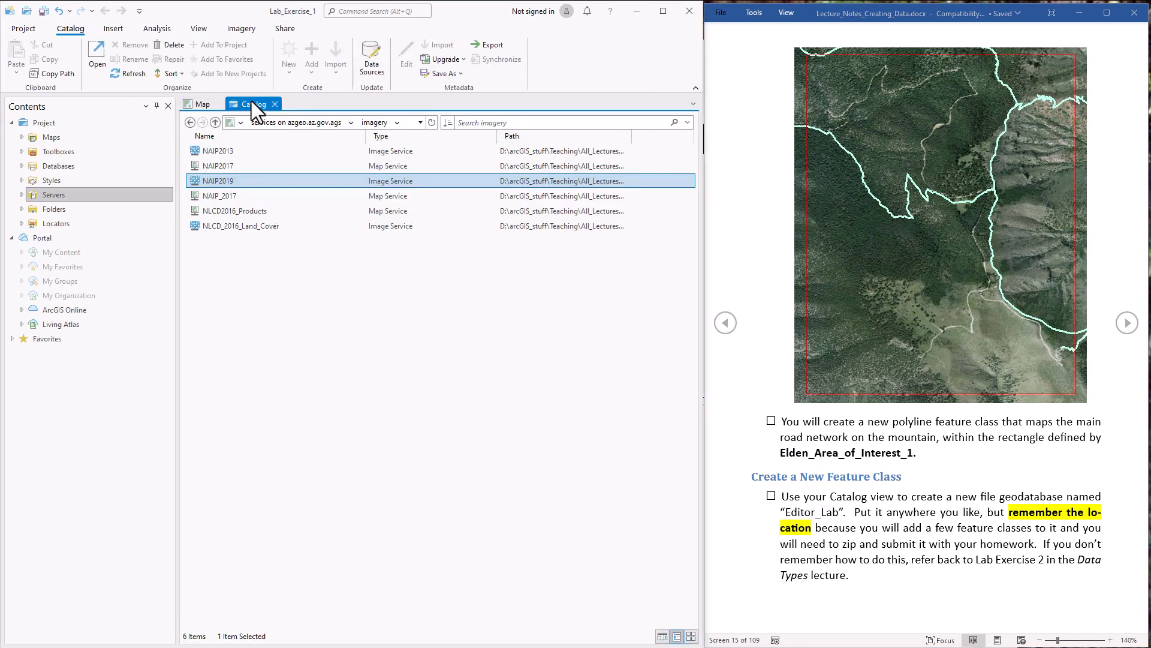
{"action": "left_click", "coordinate": [21, 208]}
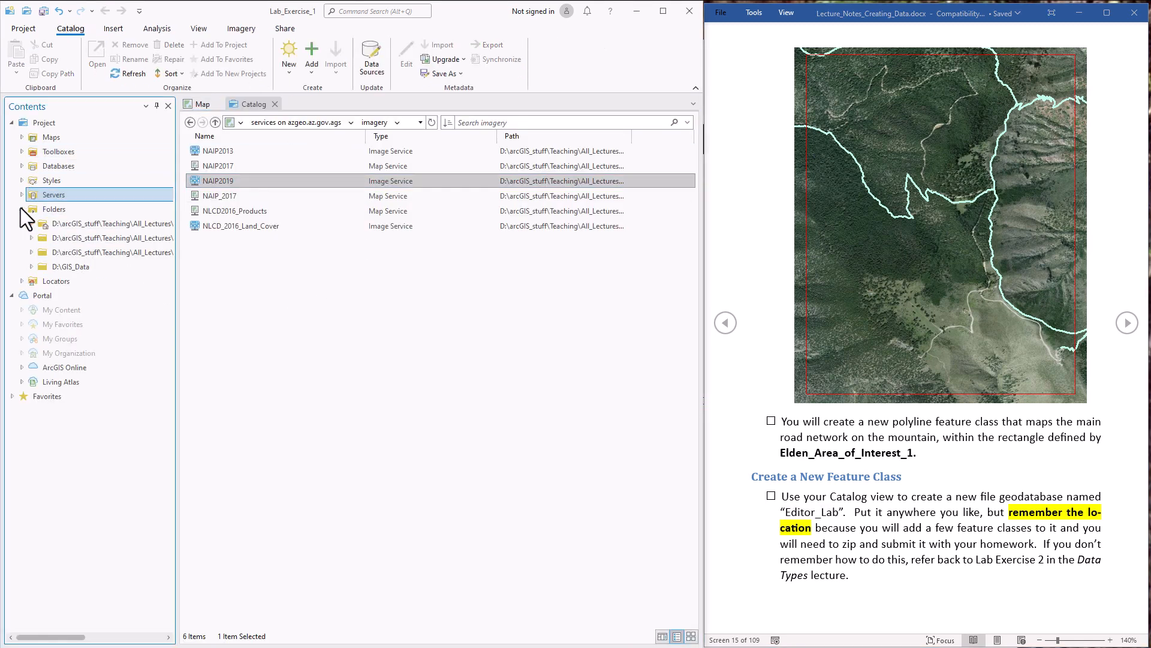
{"action": "left_click", "coordinate": [66, 223]}
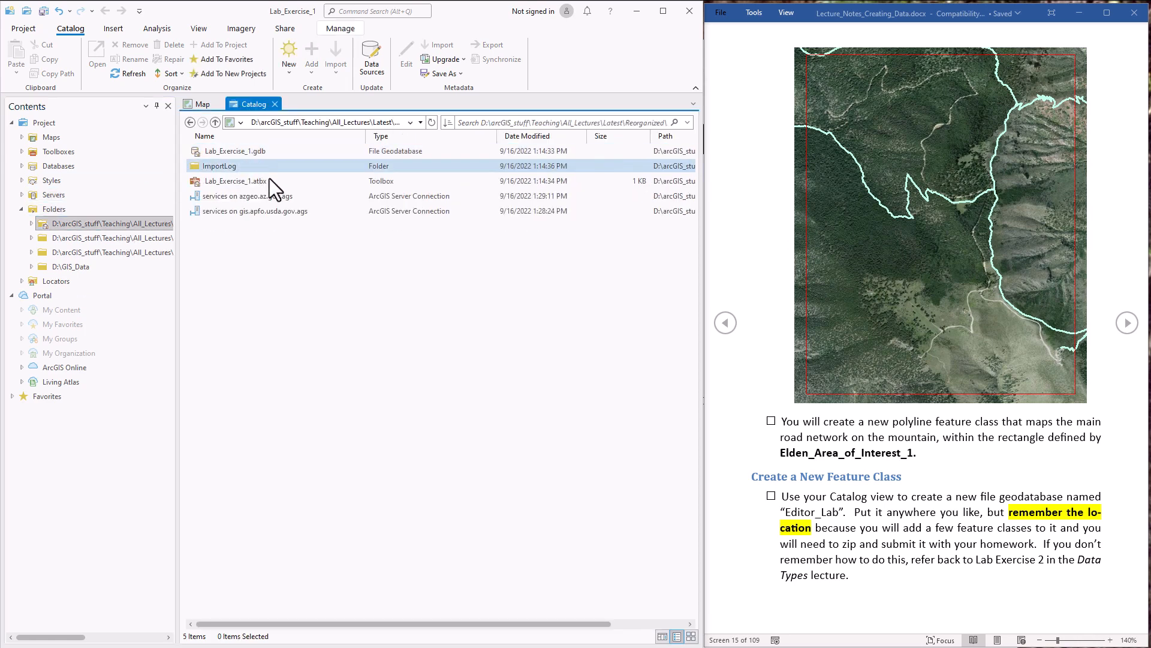
{"action": "right_click", "coordinate": [226, 254]}
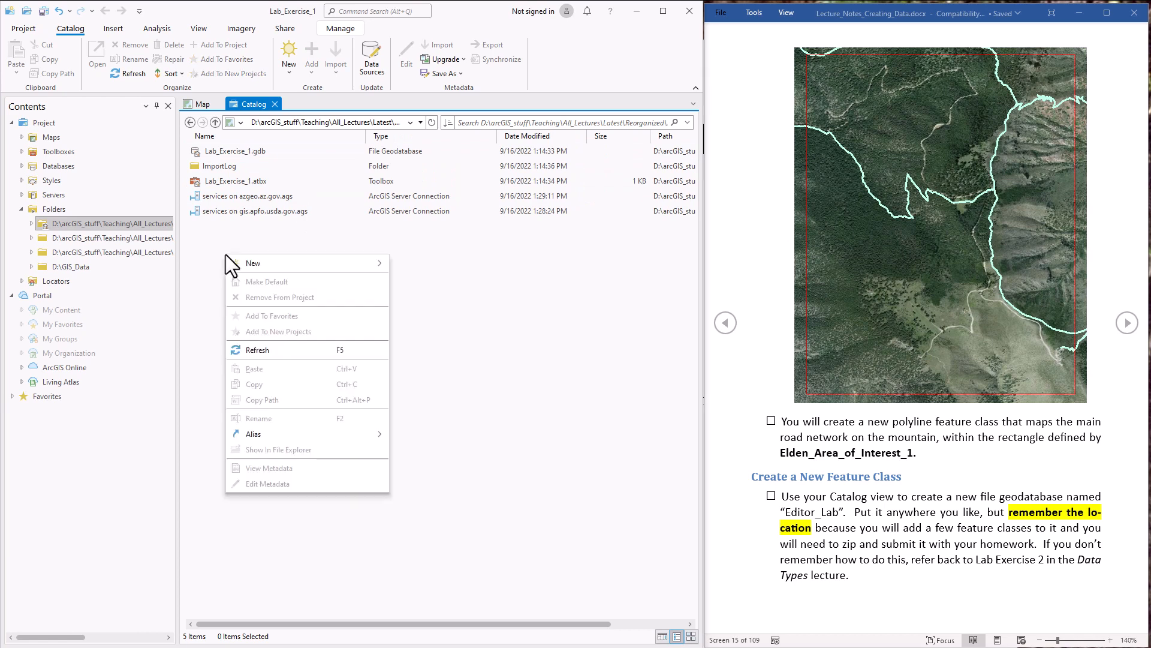
{"action": "mouse_move", "coordinate": [282, 263]}
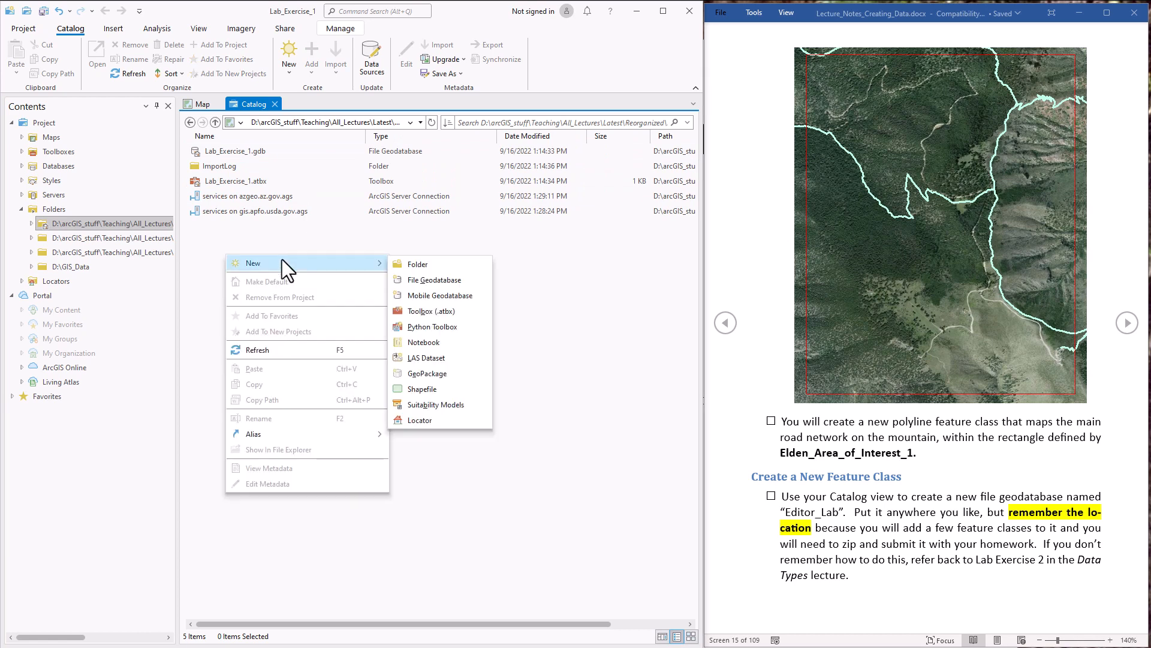
{"action": "left_click", "coordinate": [433, 279]}
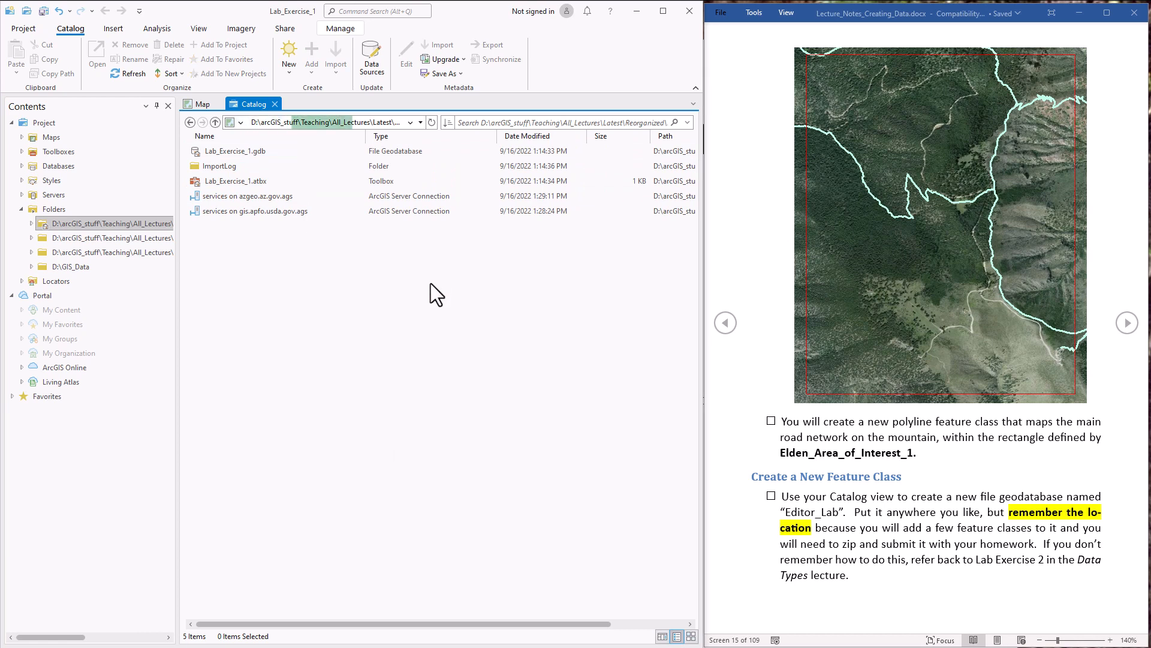
{"action": "type", "text": "E"}
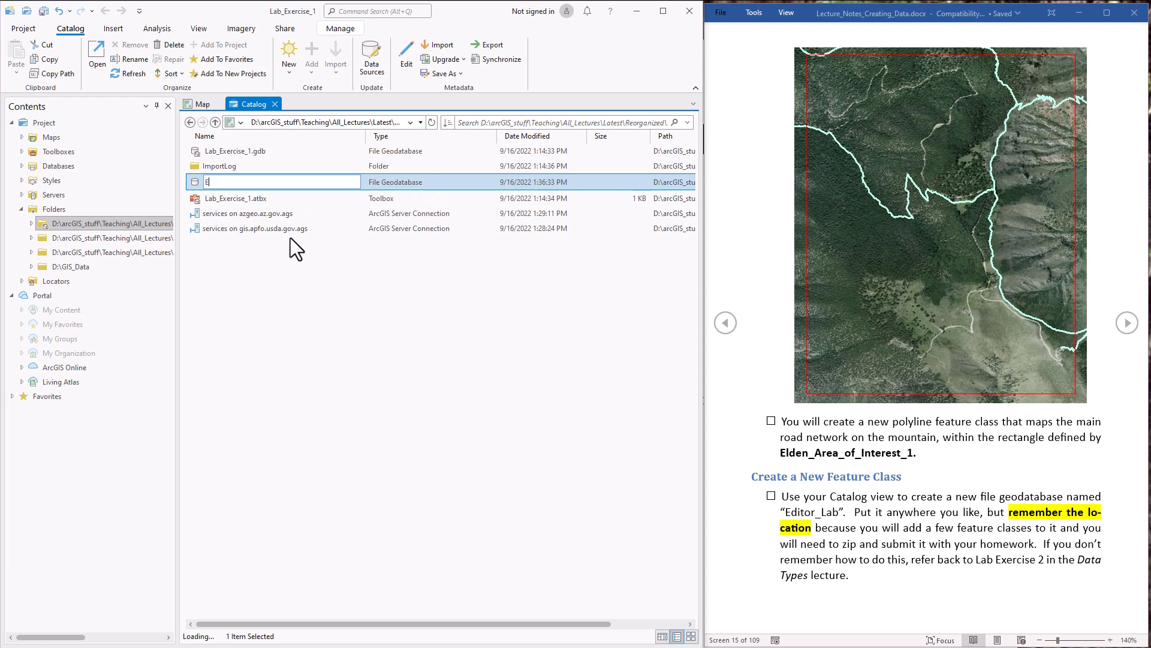
{"action": "type", "text": "ditor_Lab"}
{"action": "key", "text": "Return"}
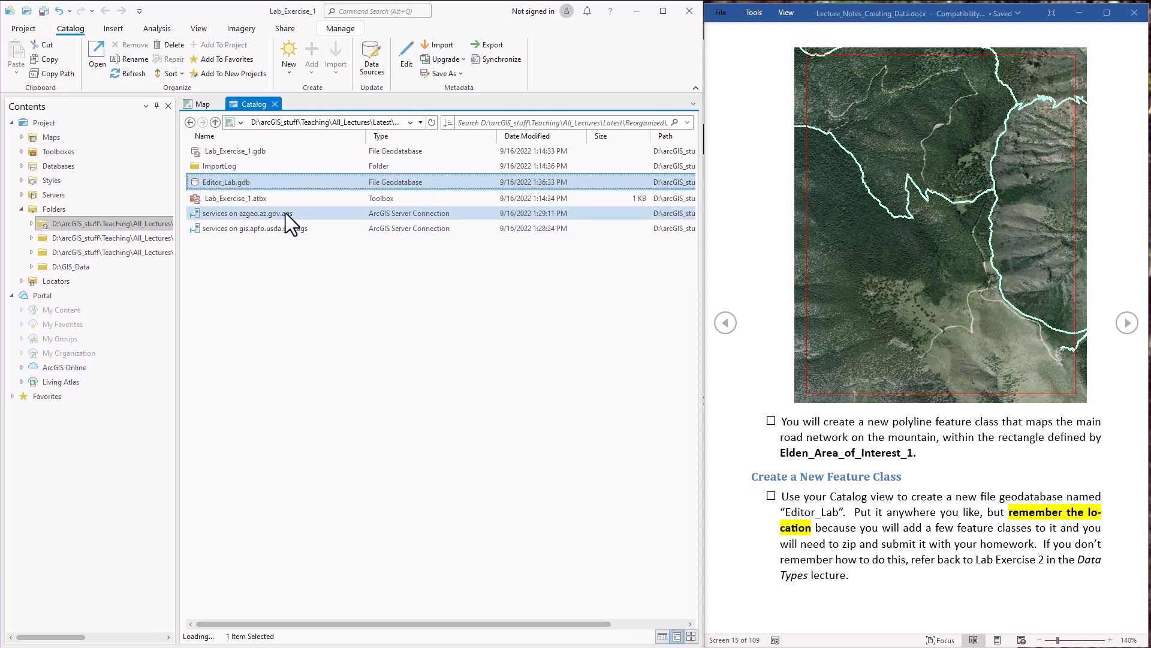
Open the Editor_Lab geodatabase and start creating a new feature class inside it.
{"action": "left_click", "coordinate": [294, 315]}
{"action": "left_click", "coordinate": [233, 184]}
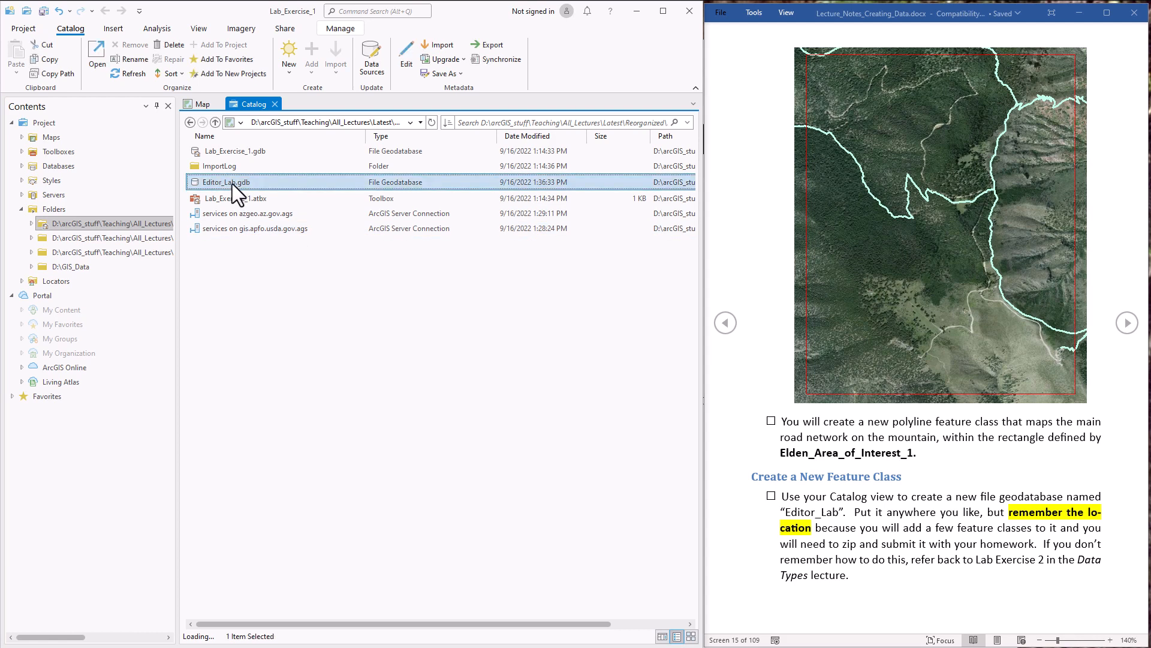
{"action": "double_click", "coordinate": [232, 183]}
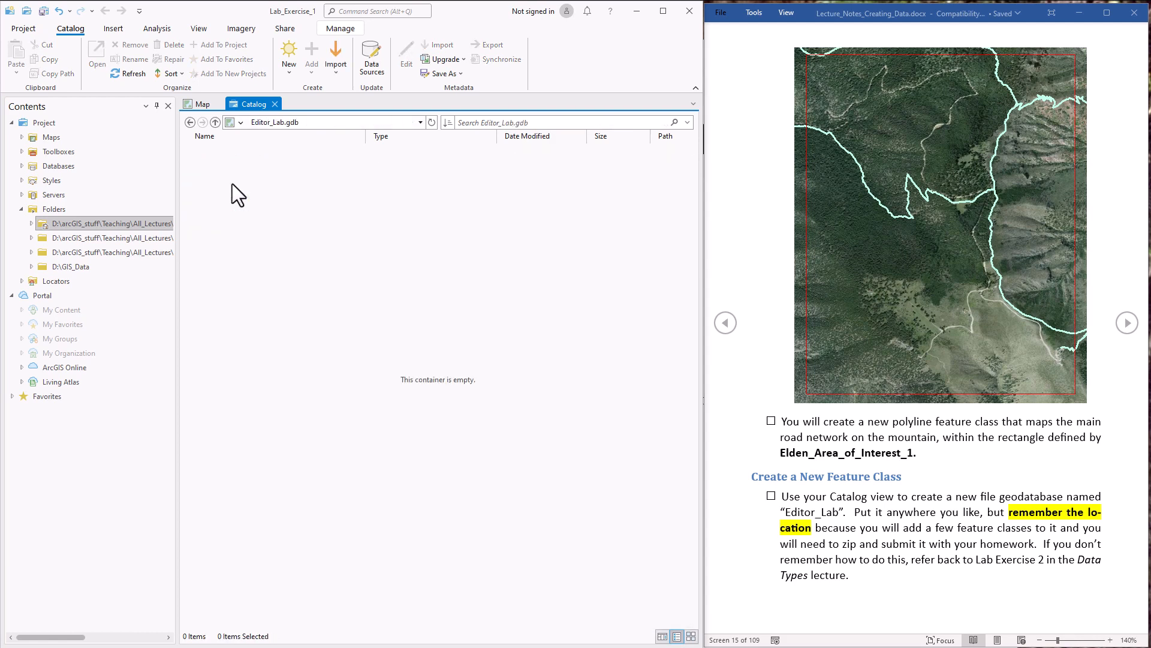
{"action": "right_click", "coordinate": [228, 172]}
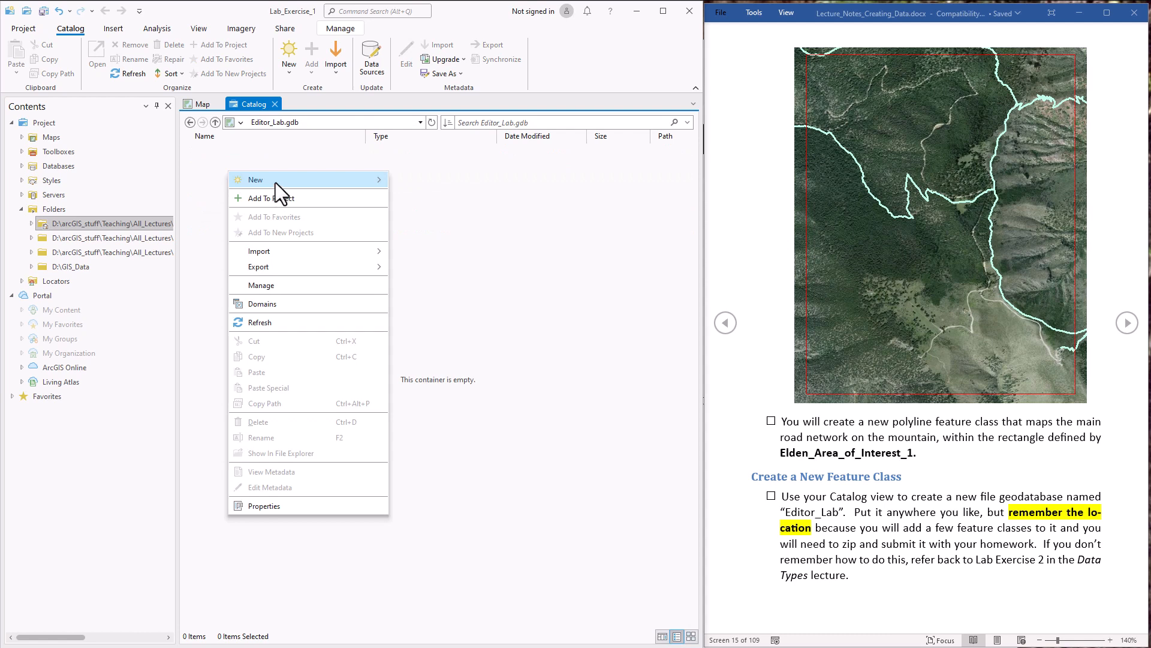
{"action": "mouse_move", "coordinate": [275, 182]}
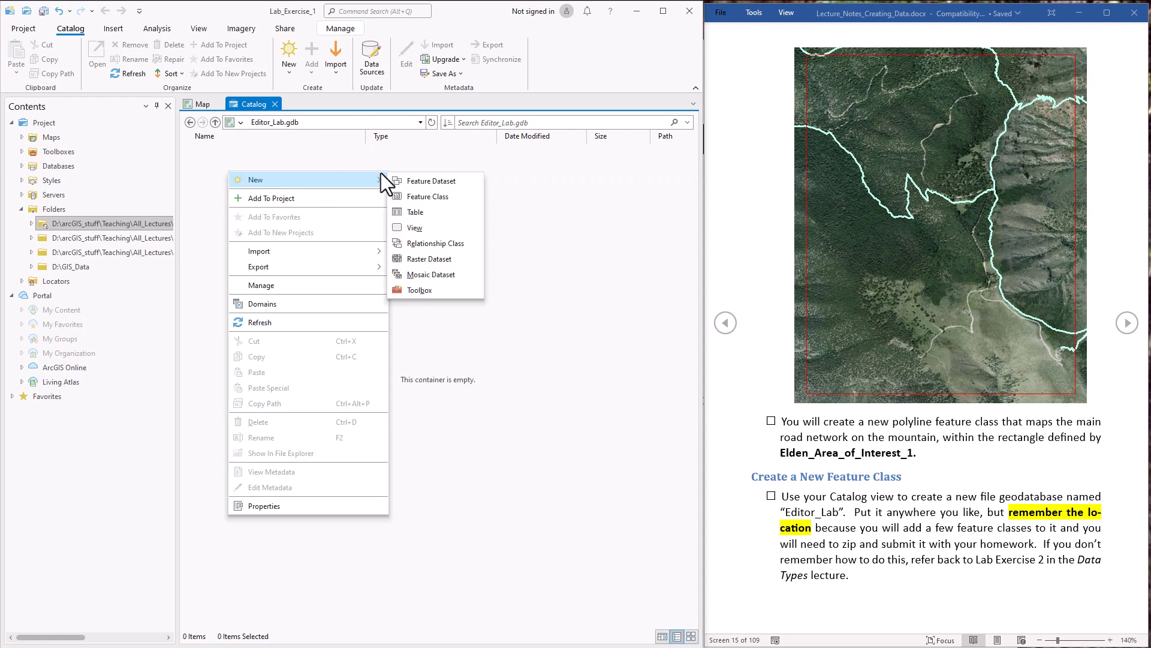
{"action": "left_click", "coordinate": [437, 198]}
Following the notes, define the new feature class as a Line type named Elden_Roads without Z values.
{"action": "left_click", "coordinate": [1128, 324]}
{"action": "left_click", "coordinate": [1127, 323]}
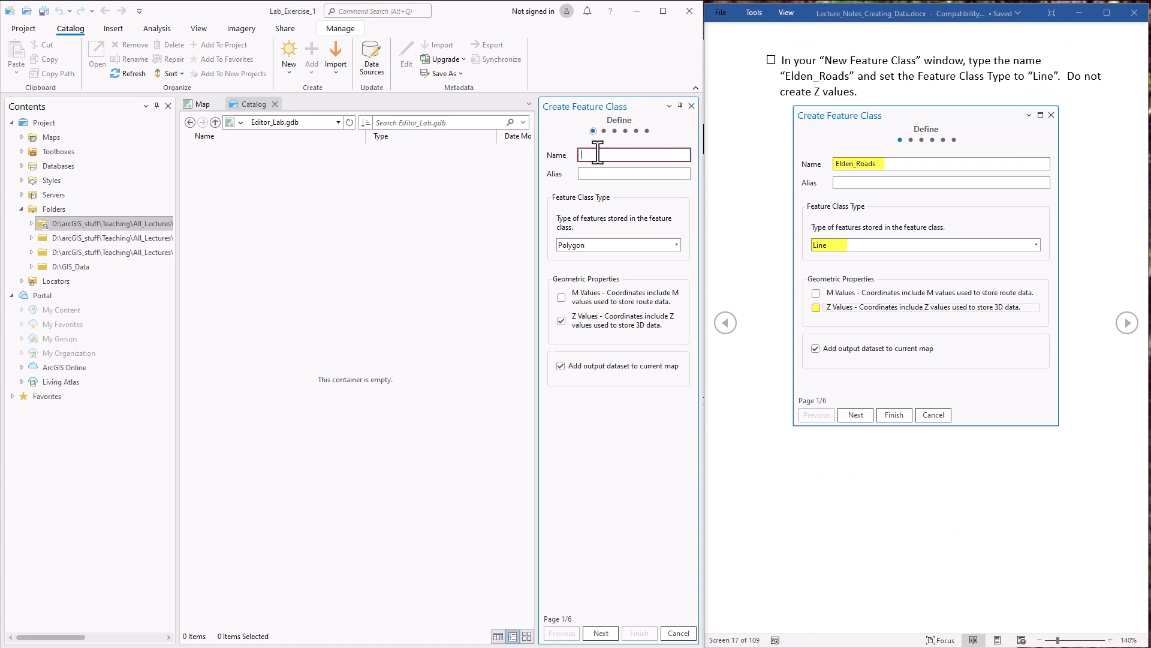
{"action": "type", "text": "El"}
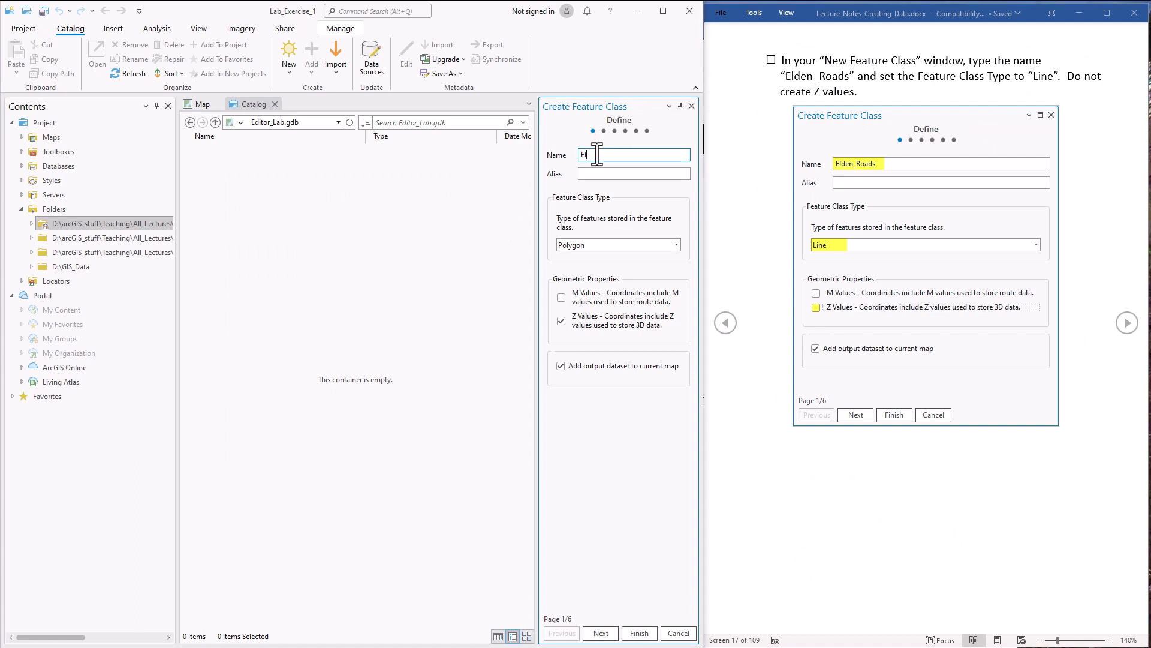
{"action": "type", "text": "den_Roads"}
{"action": "left_click", "coordinate": [677, 246]}
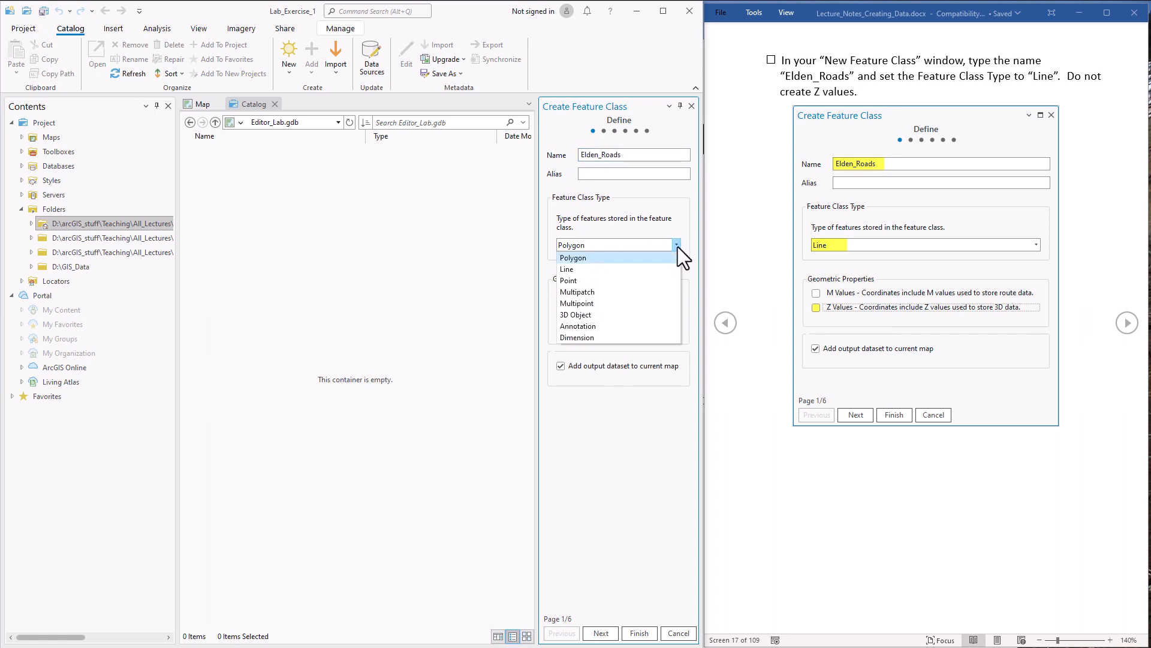
{"action": "left_click", "coordinate": [595, 271]}
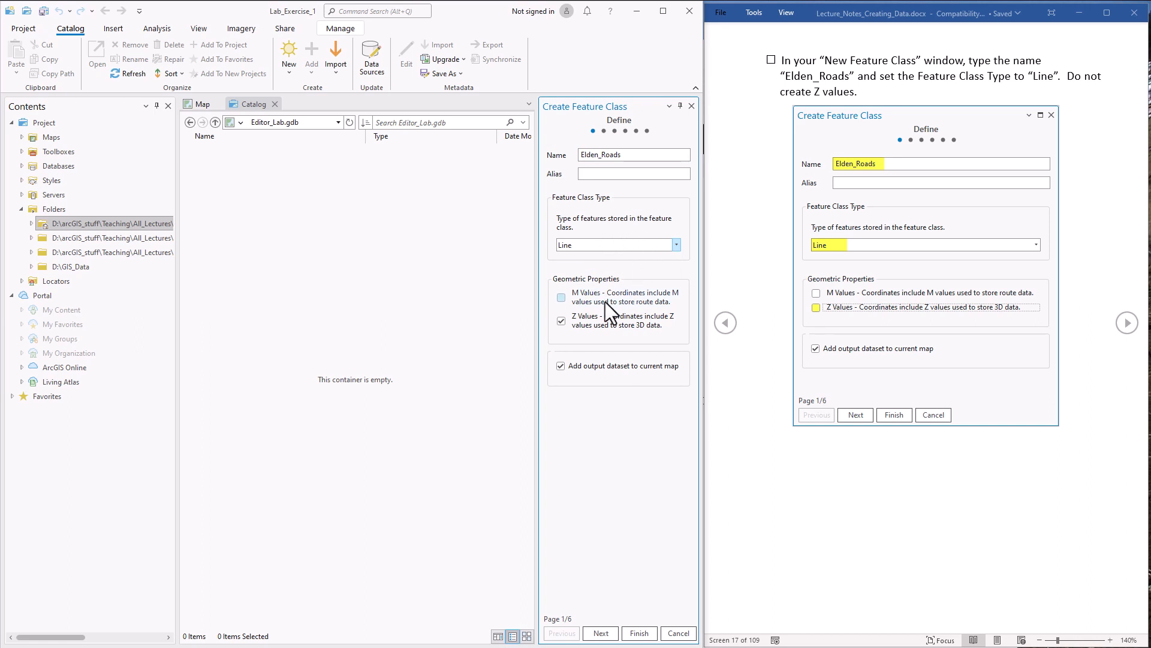
{"action": "left_click", "coordinate": [560, 321]}
{"action": "left_click", "coordinate": [598, 632]}
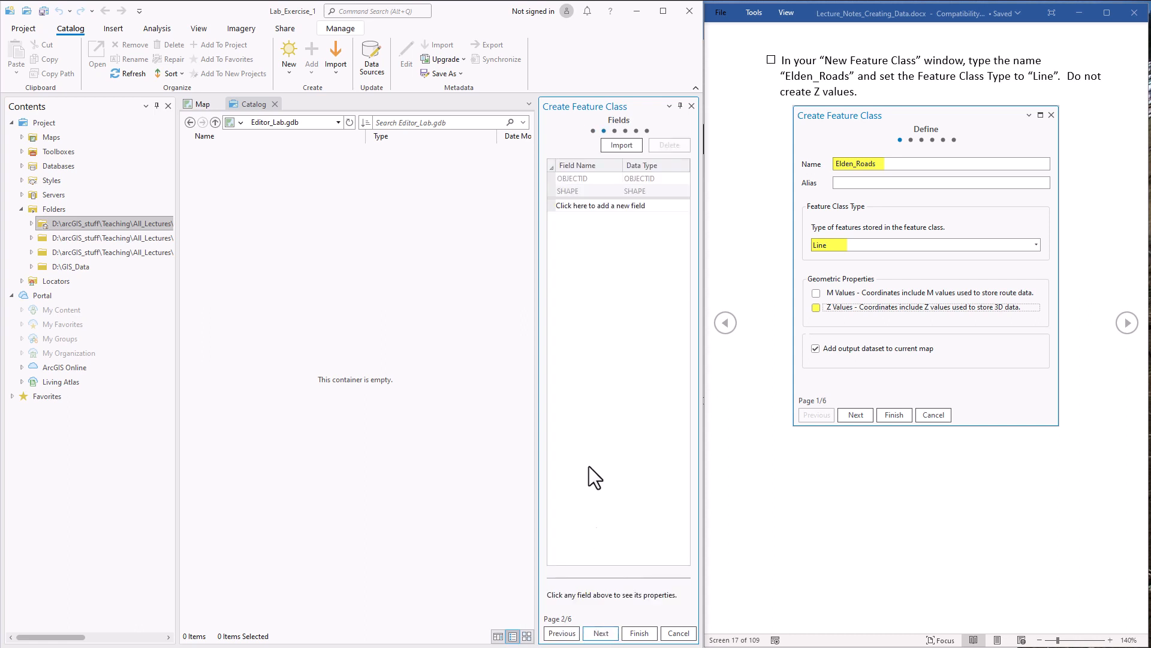
Add an attribute field named Road_ID with the Text data type to the new feature class, as the notes specify.
{"action": "left_click", "coordinate": [577, 205]}
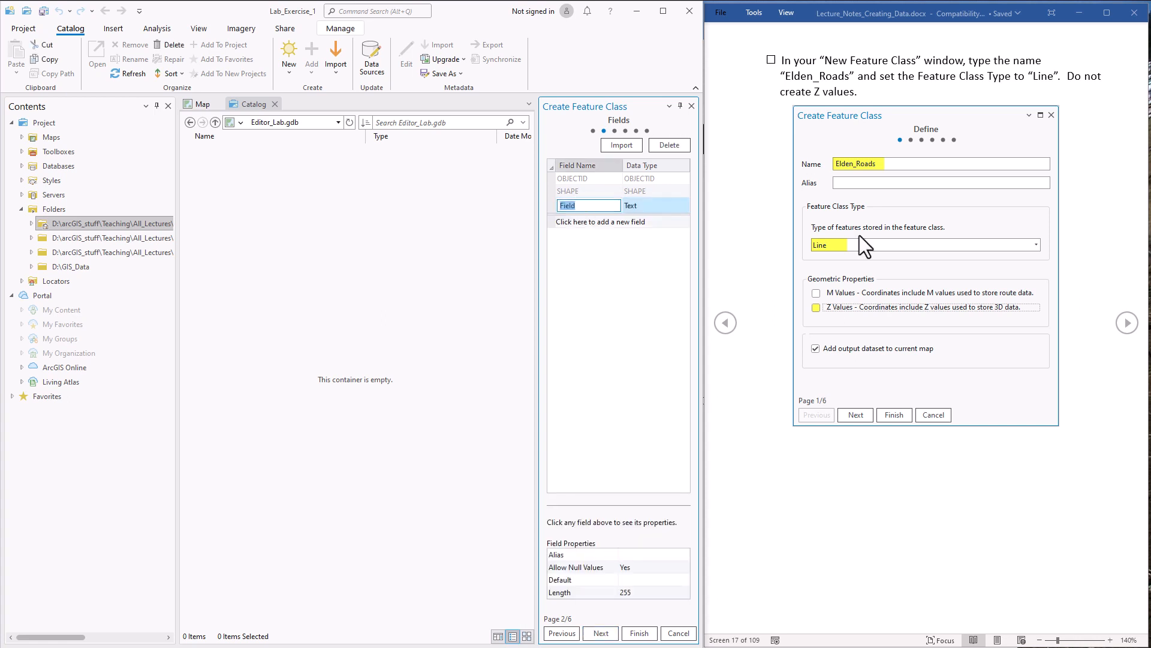
{"action": "left_click", "coordinate": [1133, 334]}
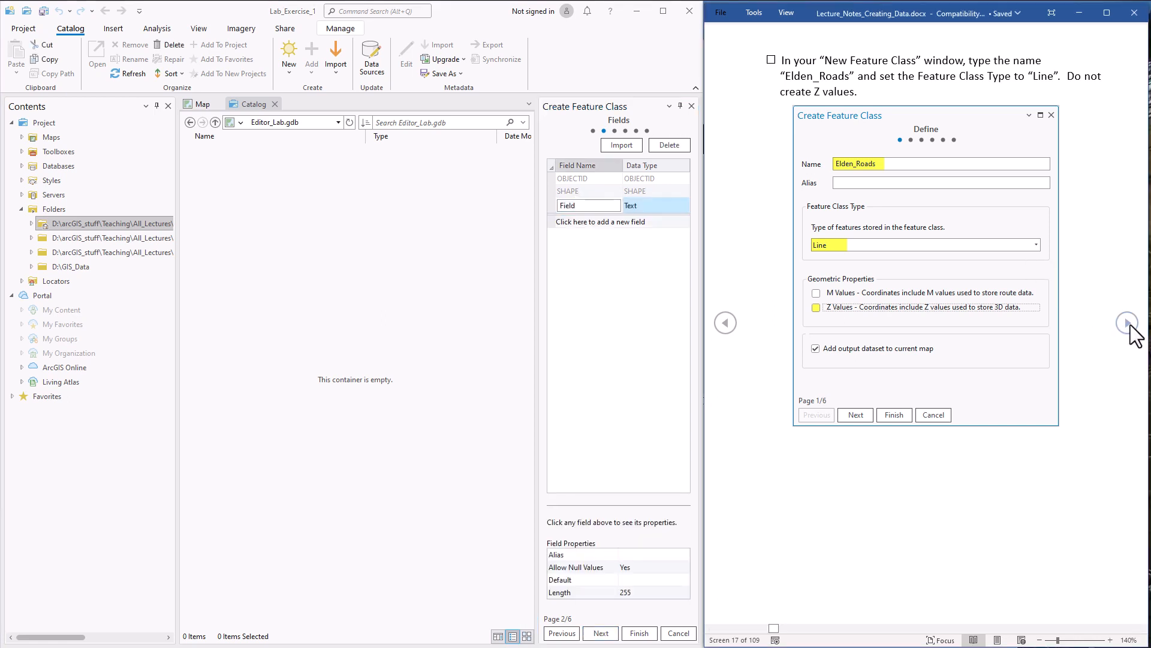
{"action": "left_click", "coordinate": [1130, 324]}
{"action": "left_click", "coordinate": [595, 207]}
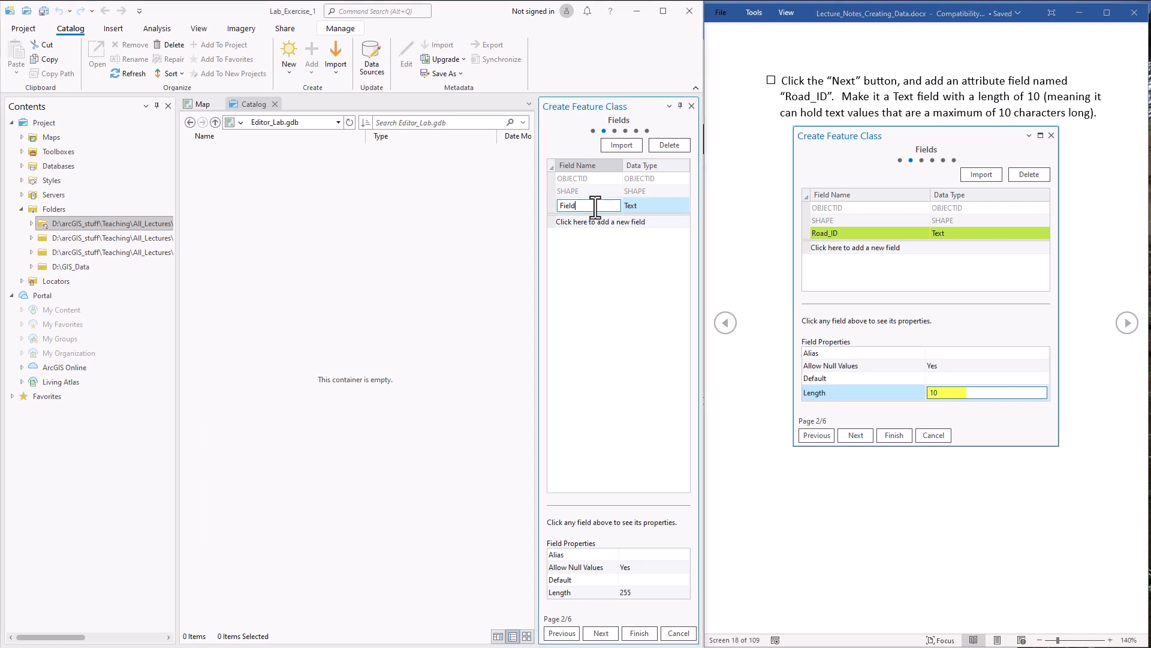
{"action": "left_click_drag", "start_coordinate": [594, 206], "coordinate": [545, 206]}
{"action": "type", "text": "Road_ID"}
{"action": "left_click", "coordinate": [656, 204]}
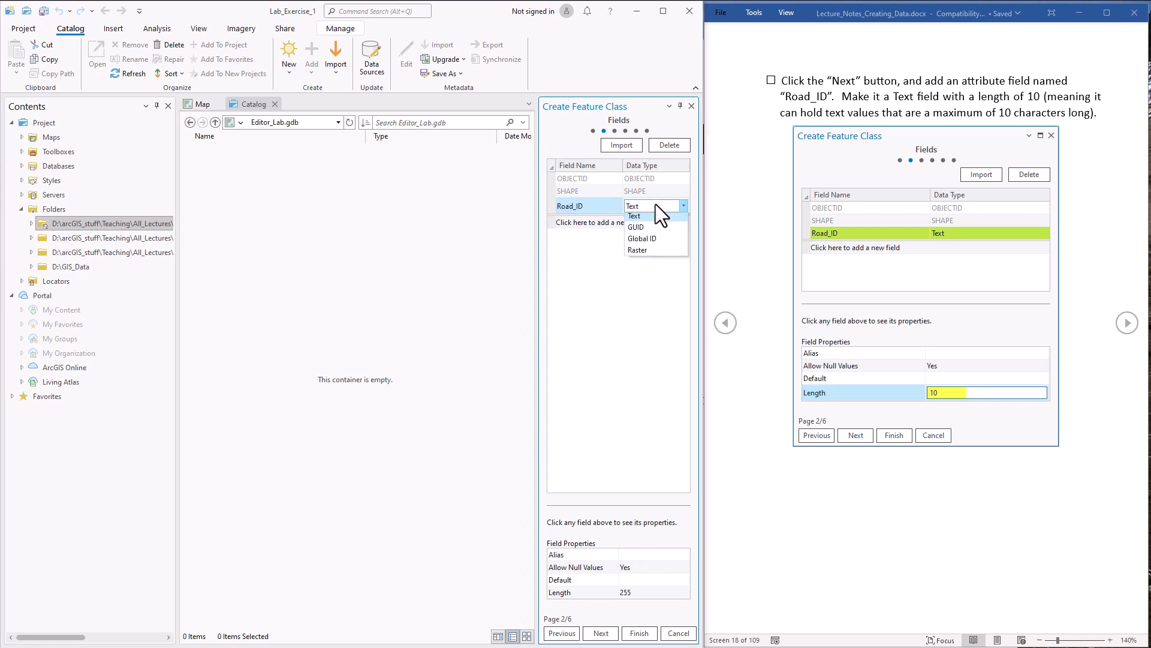
{"action": "left_click", "coordinate": [595, 285]}
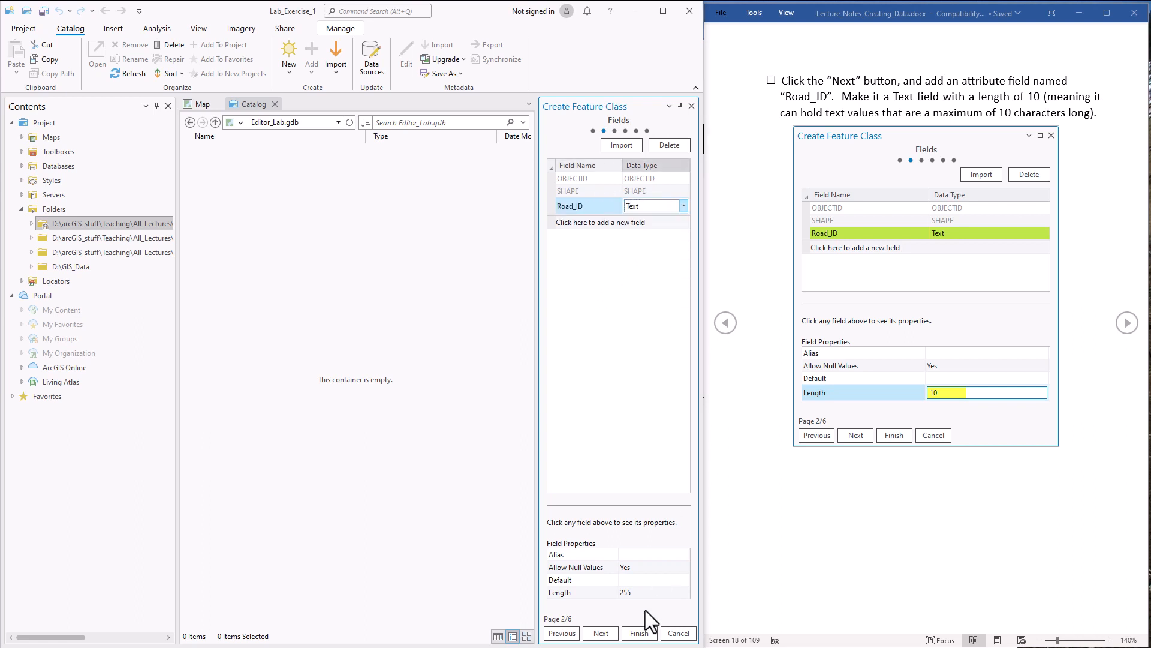
Set the Road_ID field's length to 10 and continue to the spatial reference settings.
{"action": "left_click", "coordinate": [641, 592]}
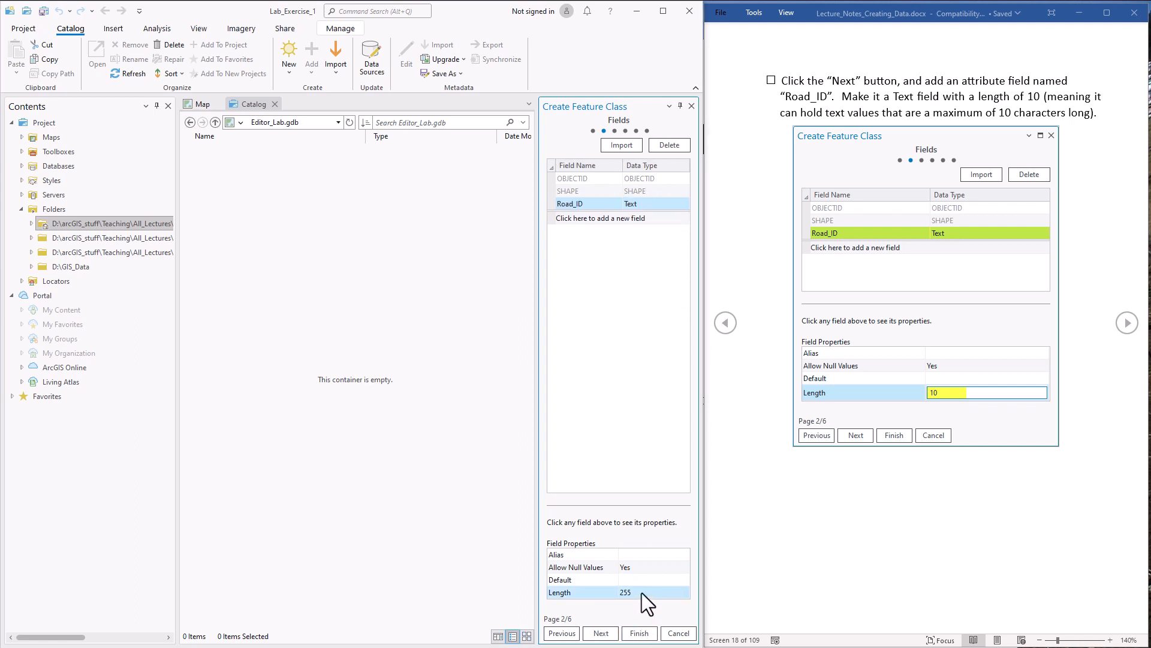
{"action": "left_click", "coordinate": [642, 592]}
{"action": "type", "text": "1"}
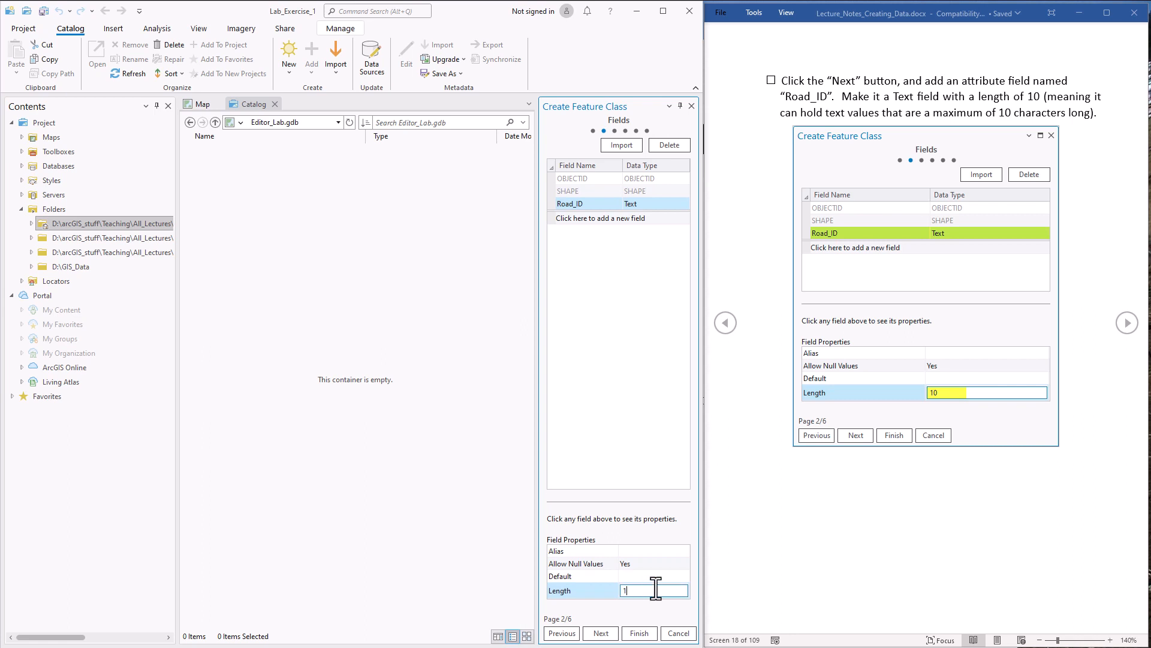
{"action": "type", "text": "0"}
{"action": "left_click", "coordinate": [601, 633]}
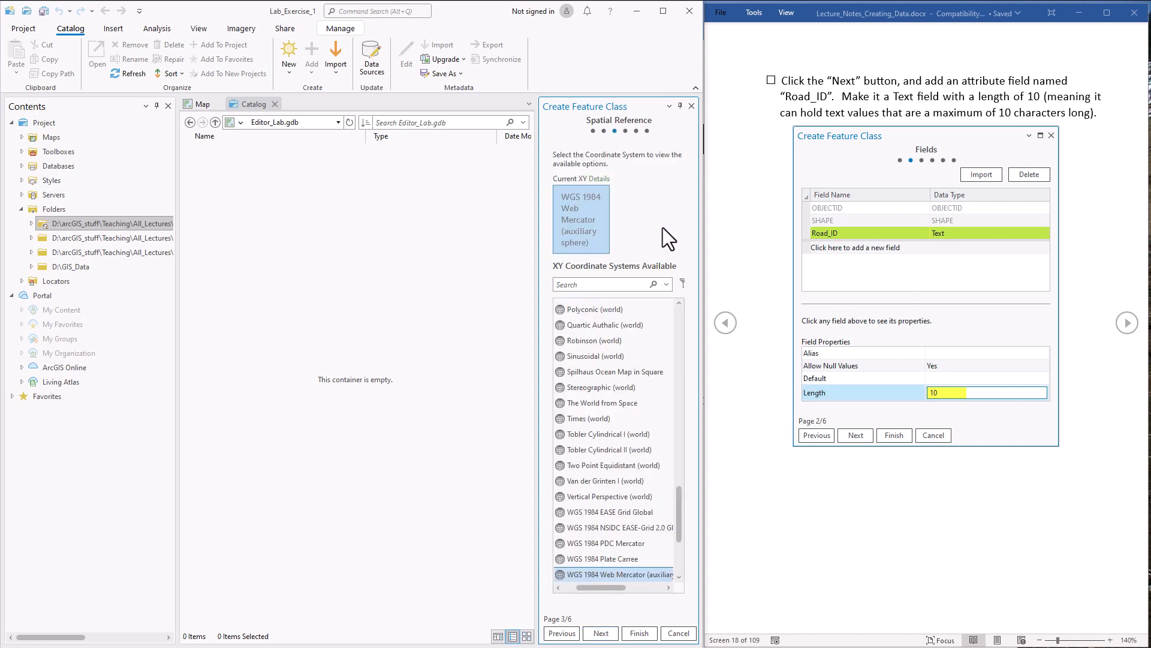
Set the feature class's coordinate system to NAD 1983 UTM Zone 12N using WKID 26912 from the notes, and float the wizard over the workspace.
{"action": "left_click_drag", "start_coordinate": [681, 503], "coordinate": [691, 293]}
{"action": "left_click_drag", "start_coordinate": [592, 589], "coordinate": [564, 577]}
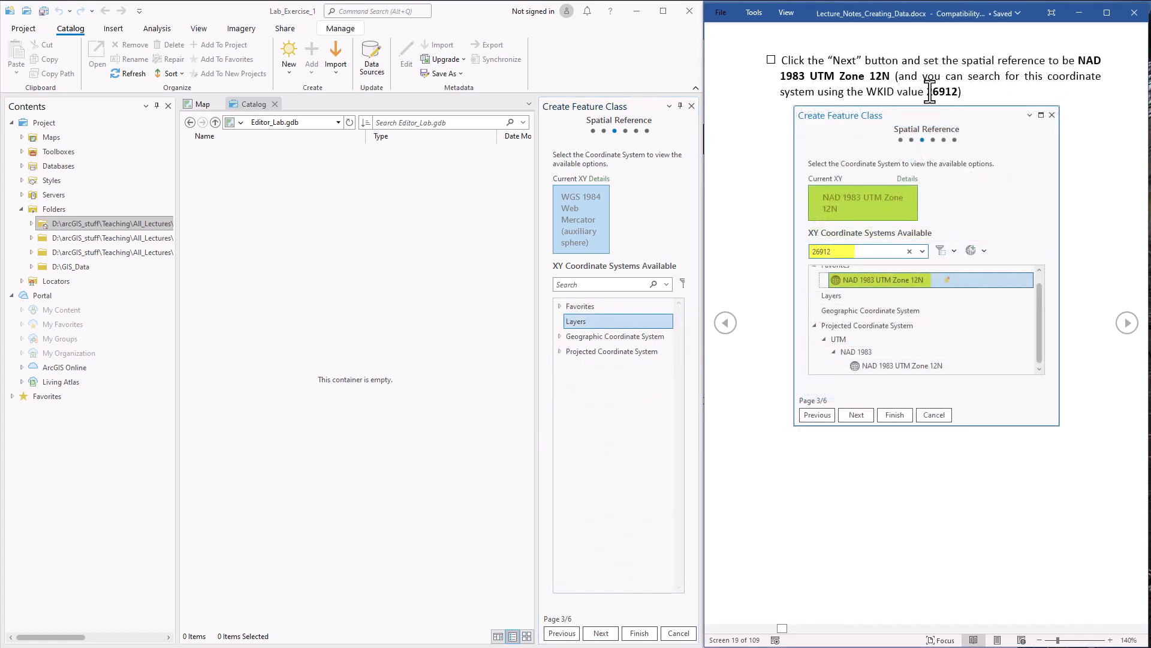
{"action": "left_click_drag", "start_coordinate": [928, 92], "coordinate": [959, 91]}
{"action": "key", "text": "ctrl+c"}
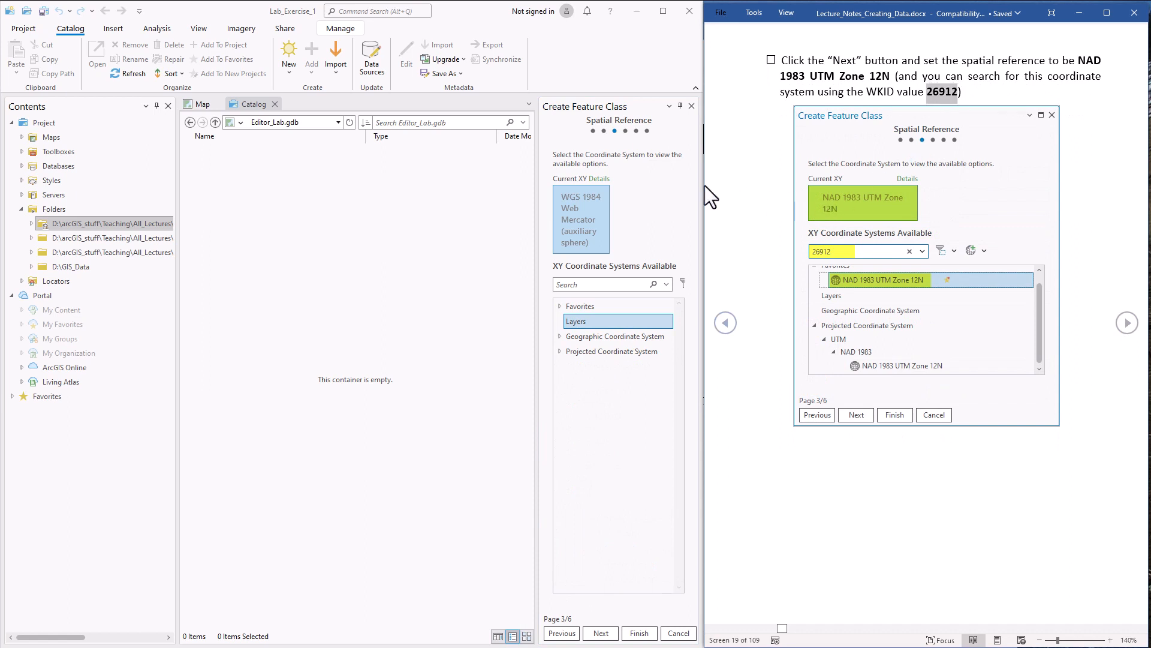
{"action": "left_click", "coordinate": [590, 284]}
{"action": "key", "text": "ctrl+v"}
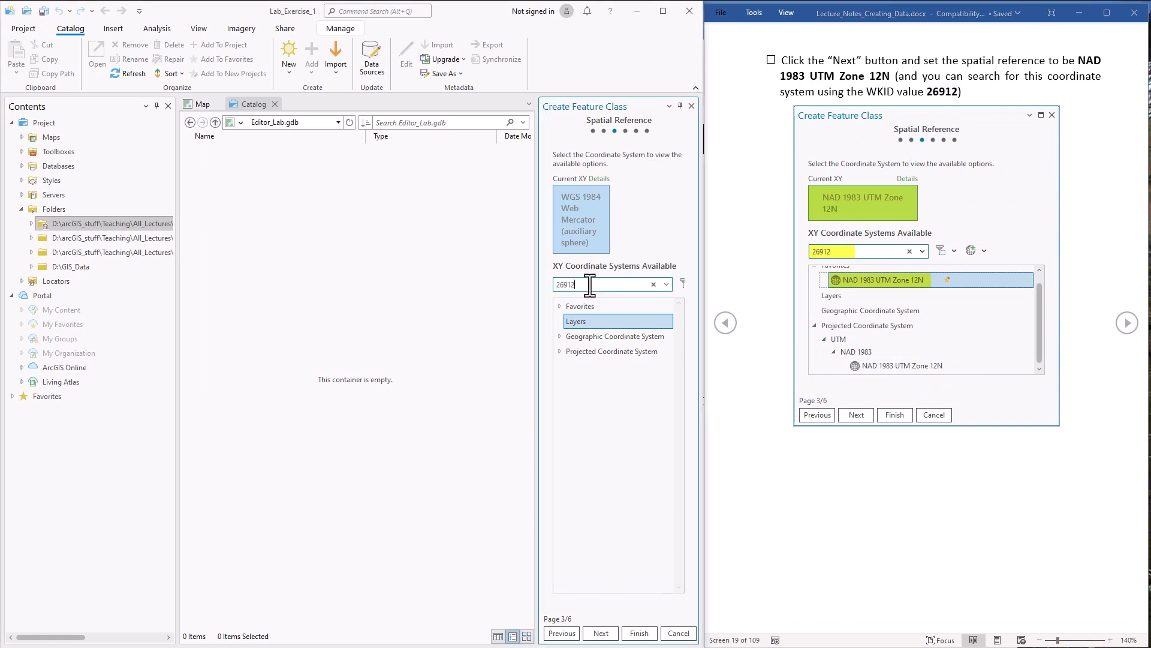
{"action": "key", "text": "Return"}
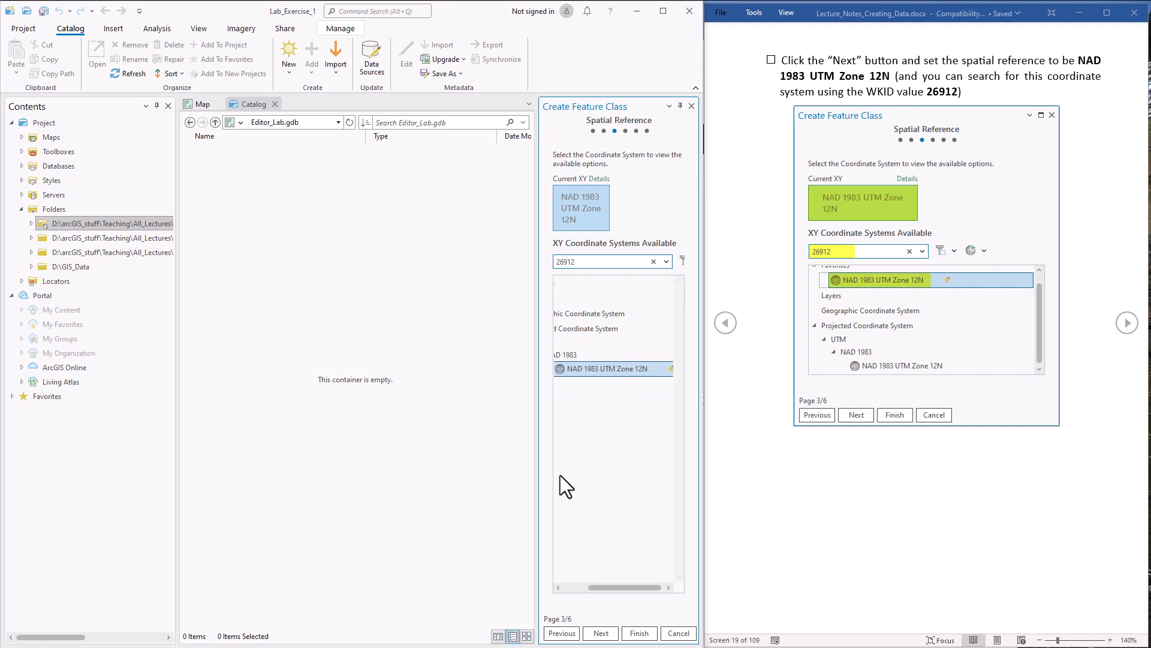
{"action": "left_click_drag", "start_coordinate": [450, 153], "coordinate": [438, 163]}
{"action": "left_click_drag", "start_coordinate": [545, 604], "coordinate": [536, 420]}
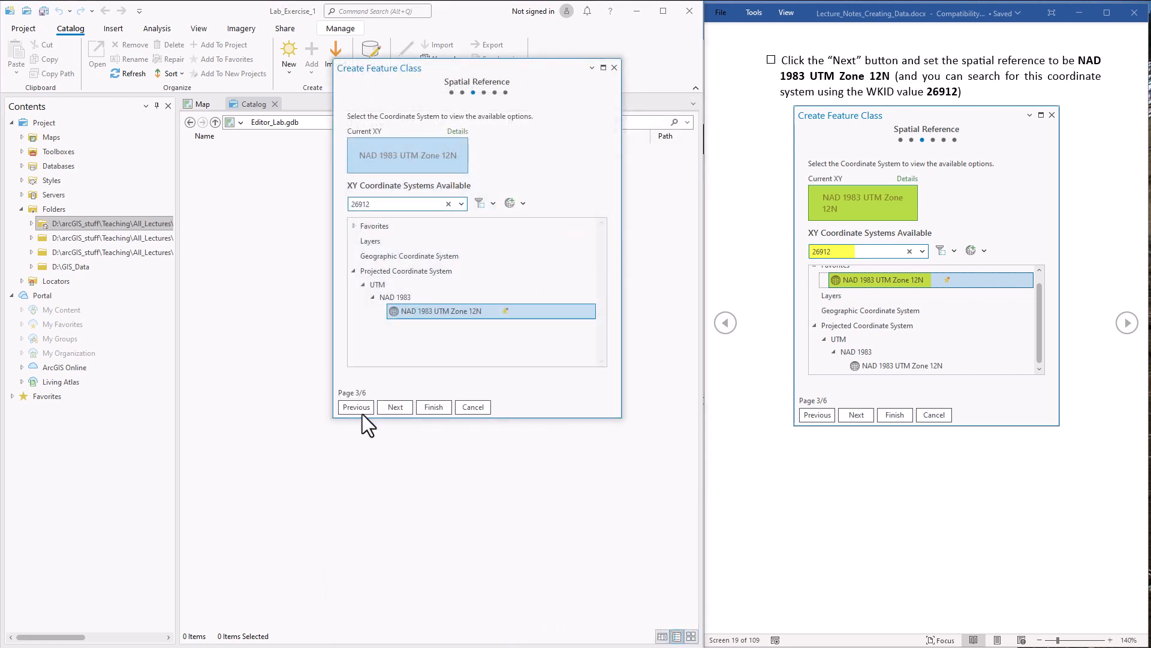
Accept the default tolerance, resolution and storage configuration, and finish creating the Elden_Roads feature class.
{"action": "left_click", "coordinate": [401, 407]}
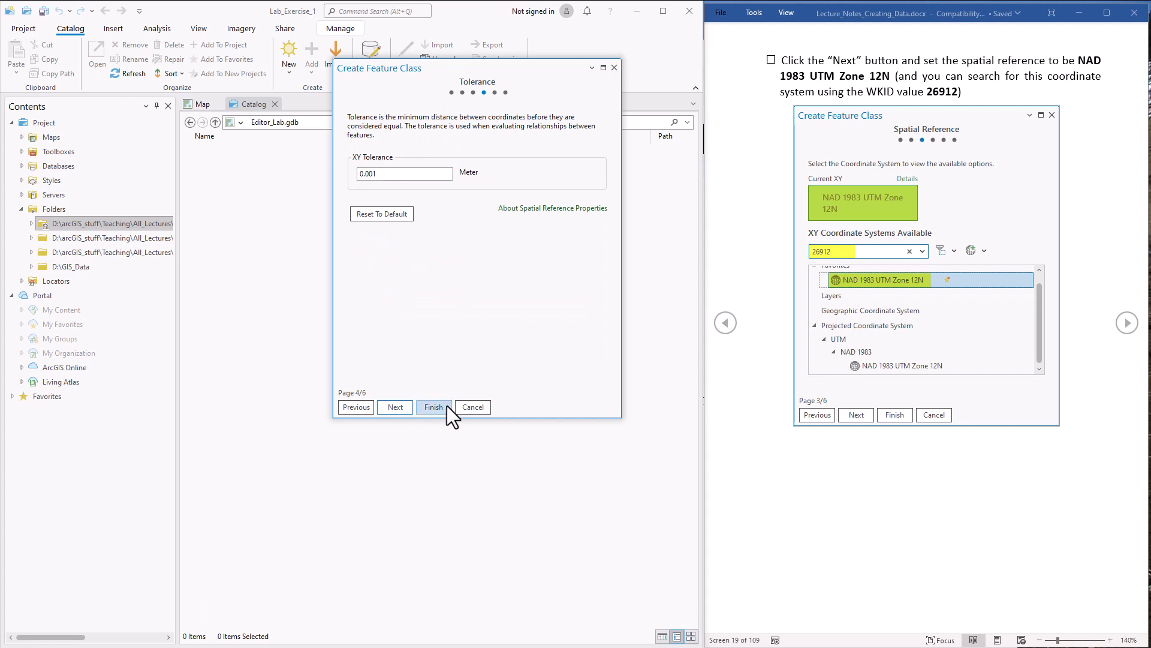
{"action": "left_click", "coordinate": [395, 408]}
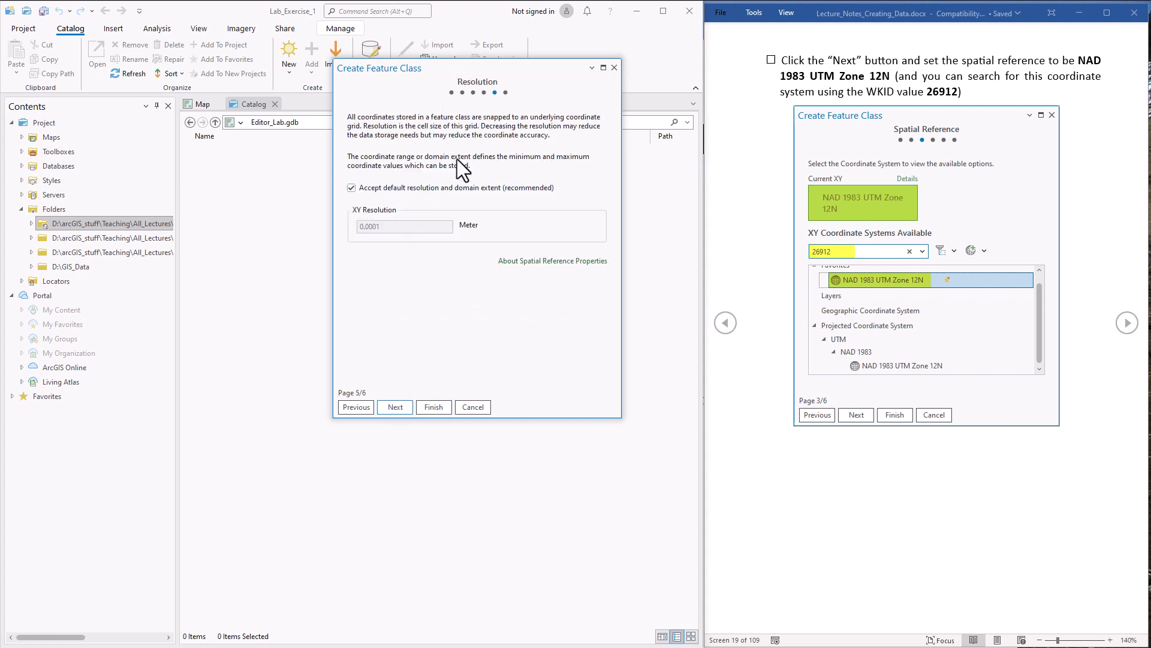
{"action": "left_click", "coordinate": [397, 408]}
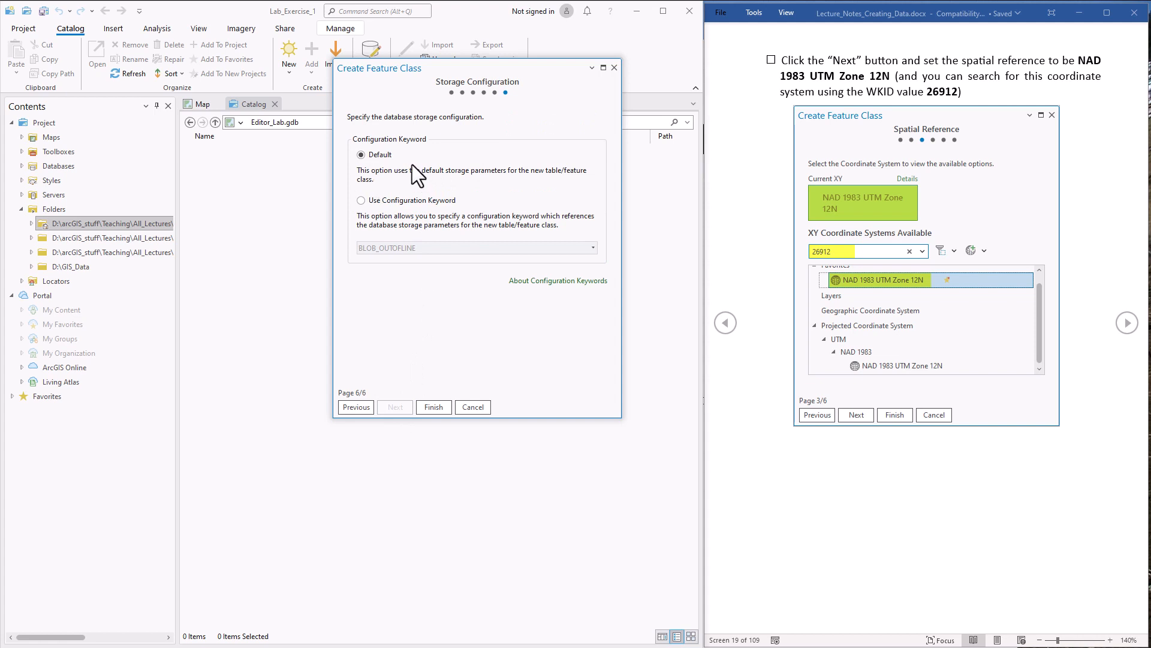
{"action": "left_click", "coordinate": [435, 407]}
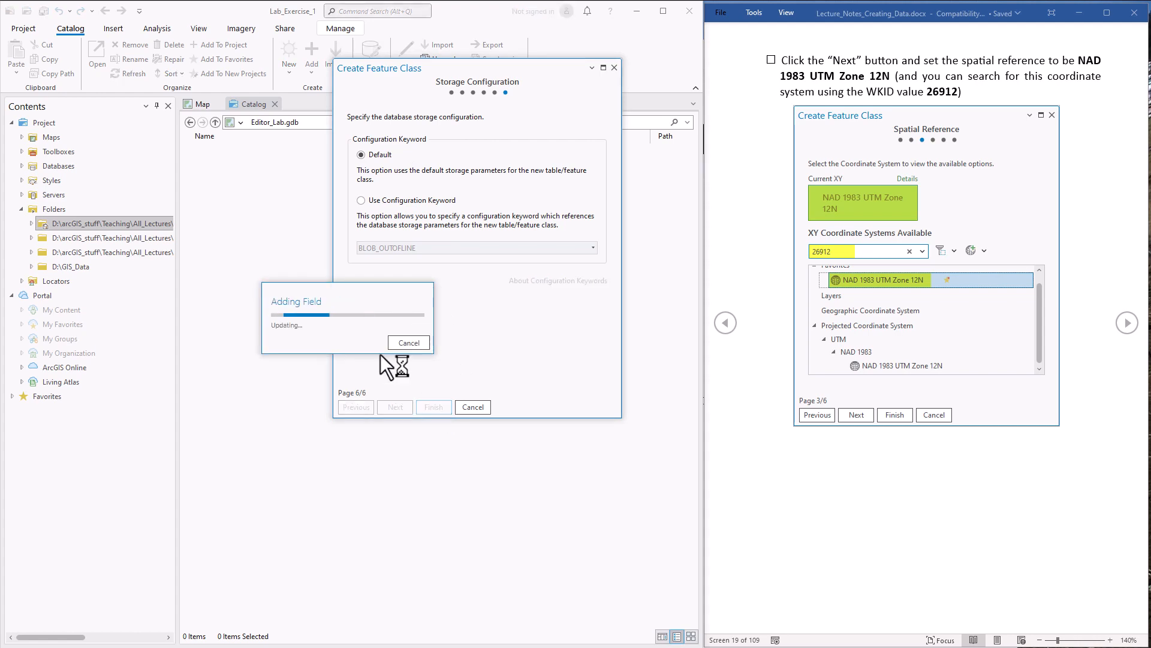
Check that Elden_Roads is stored in Editor_Lab and loaded as a layer in the map.
{"action": "left_click", "coordinate": [1128, 322]}
{"action": "left_click", "coordinate": [214, 152]}
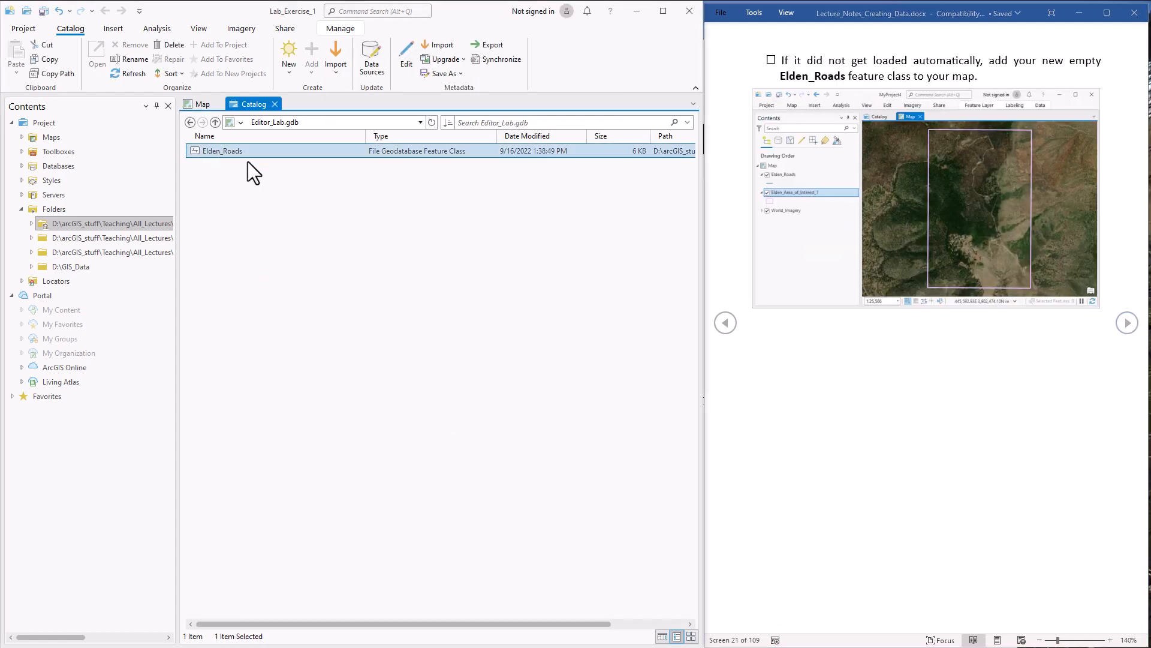
{"action": "left_click", "coordinate": [202, 104]}
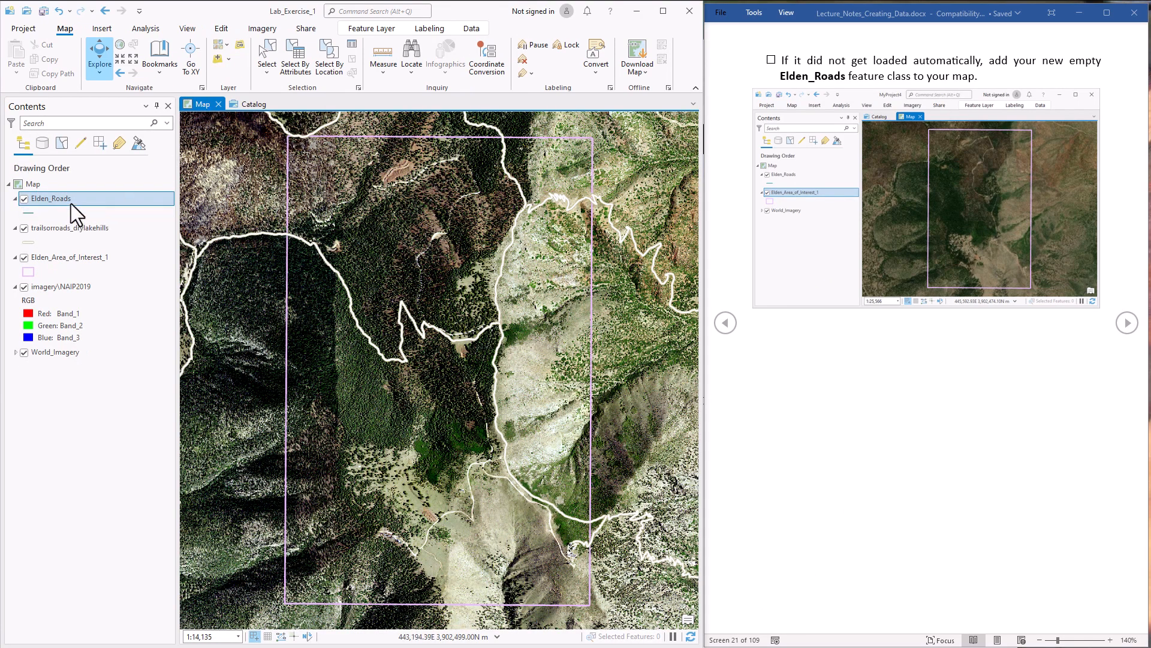
Symbolize the Elden_Roads layer with the green Major Road line symbol from the ArcGIS 2D gallery.
{"action": "left_click", "coordinate": [27, 212]}
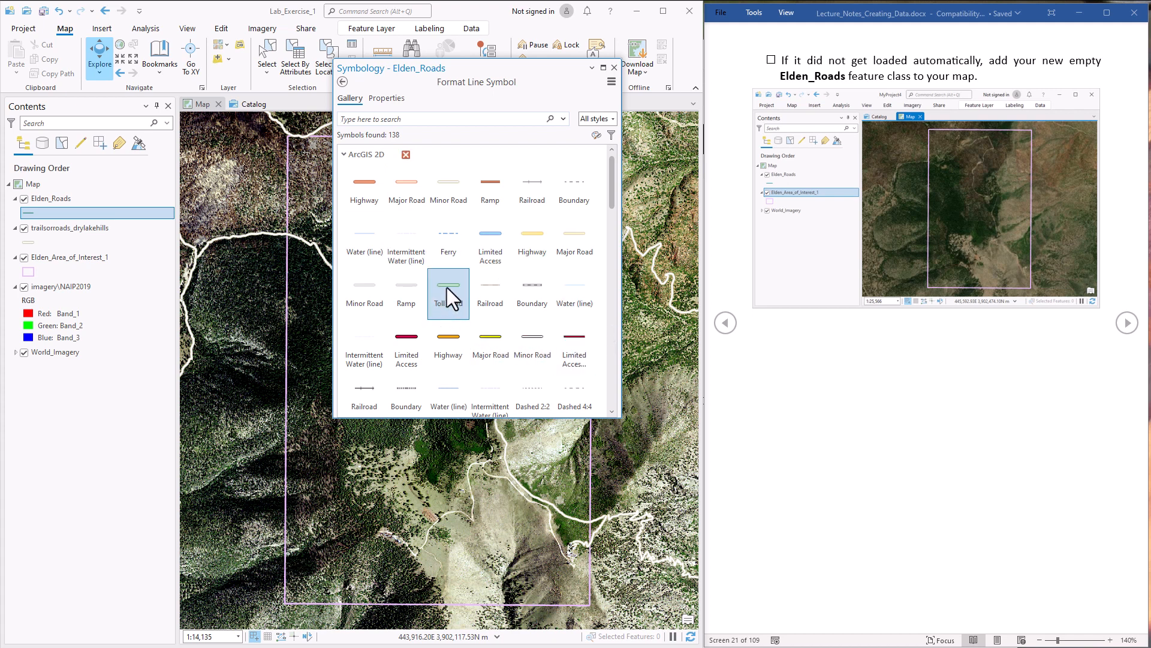
{"action": "left_click", "coordinate": [488, 352]}
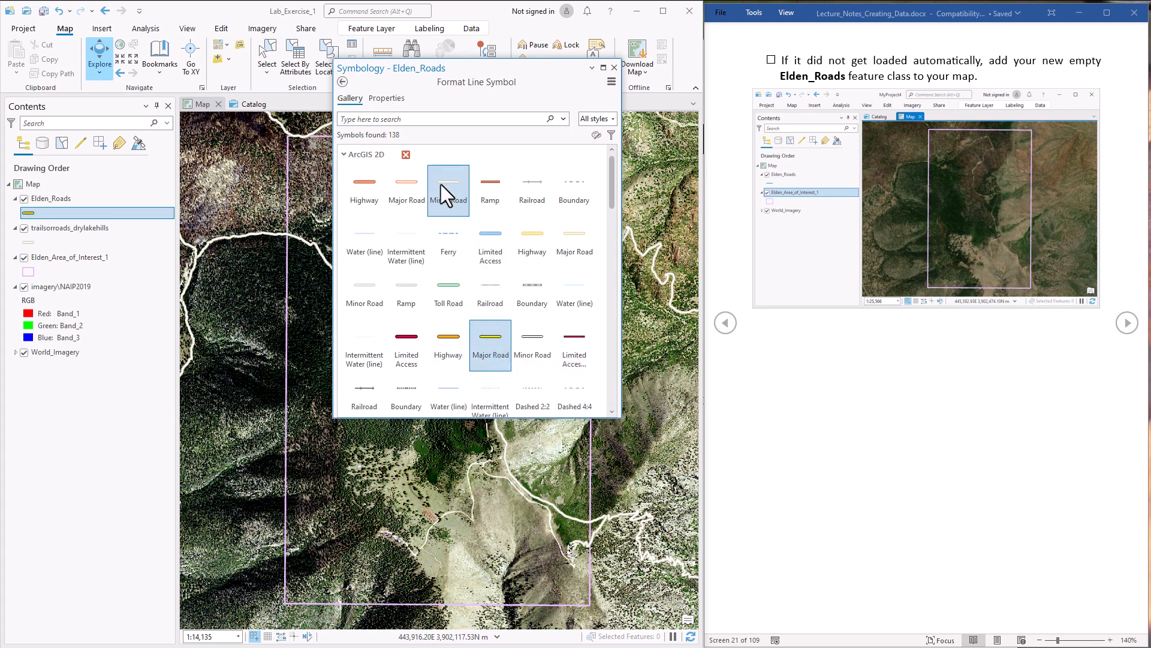
{"action": "left_click", "coordinate": [614, 67]}
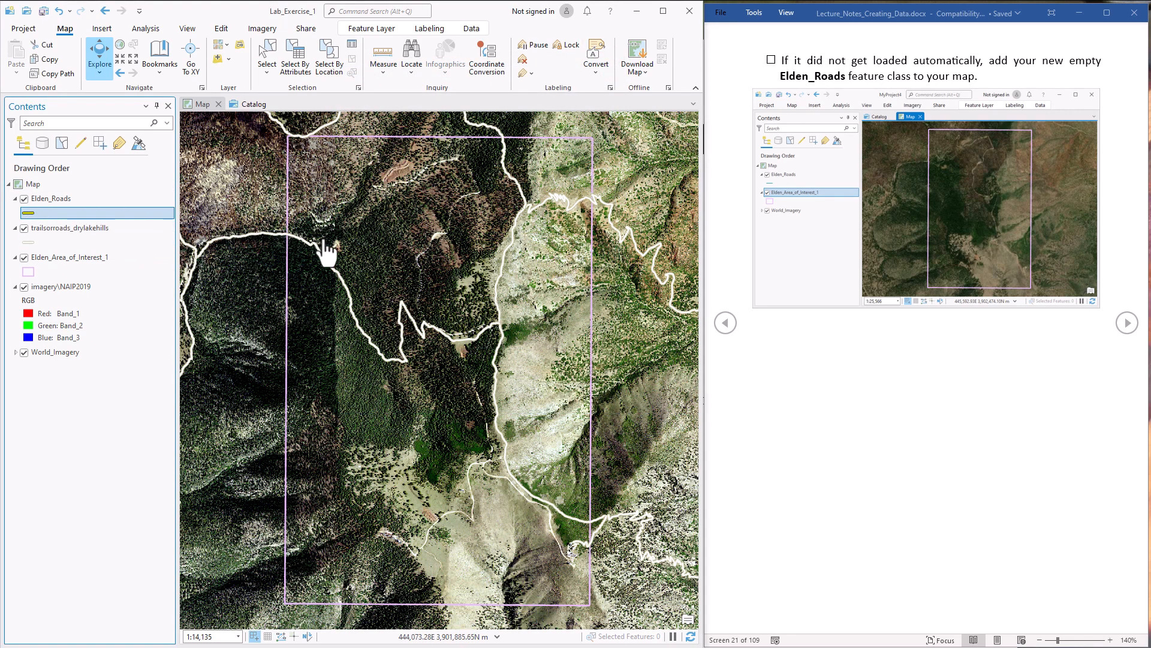
Make Elden_Roads the only selectable layer, excluding trailsorroads_drylakehills, Elden_Area_of_Interest_1 and imagery\NAIP2019 from selection.
{"action": "left_click", "coordinate": [1127, 323]}
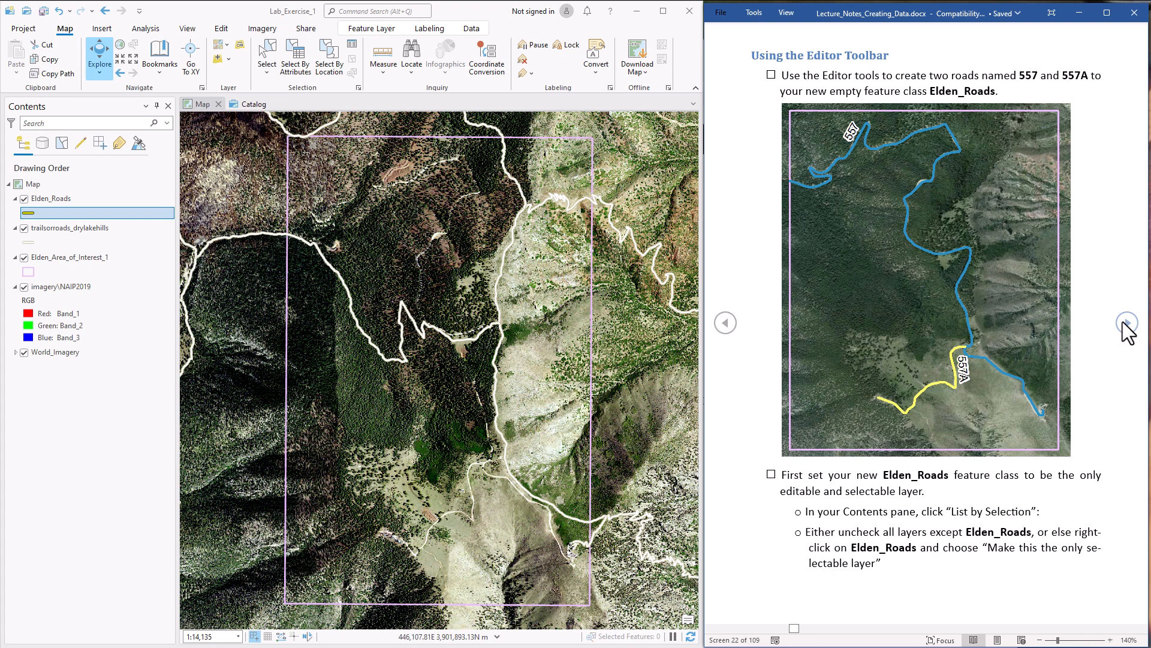
{"action": "left_click", "coordinate": [222, 28]}
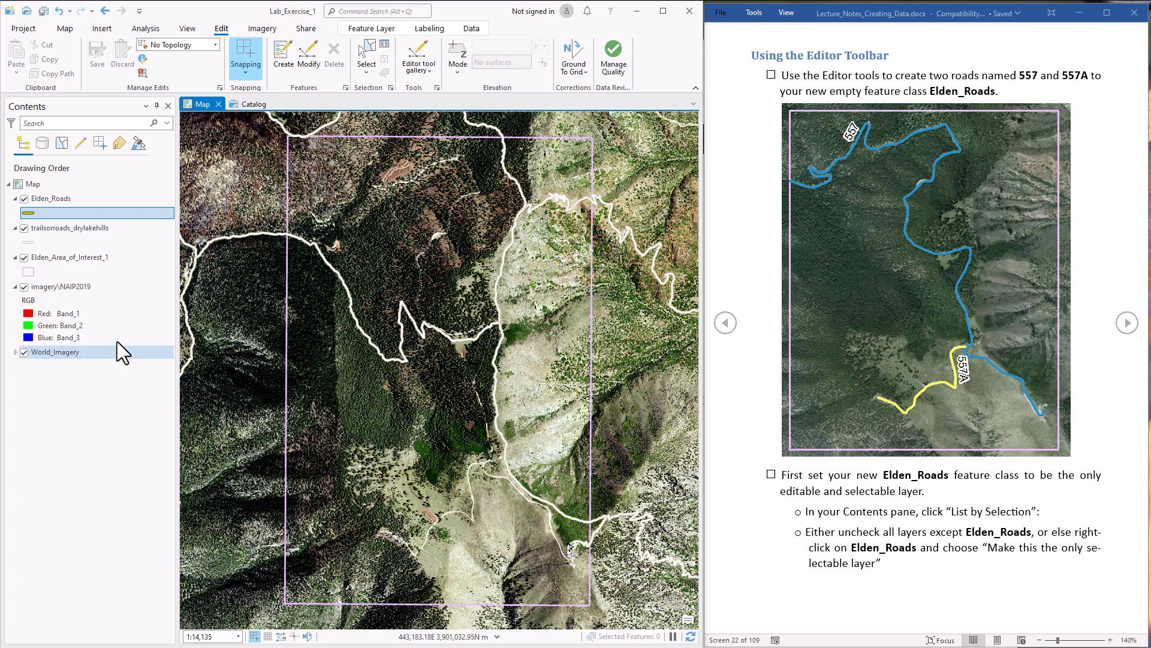
{"action": "left_click", "coordinate": [63, 229]}
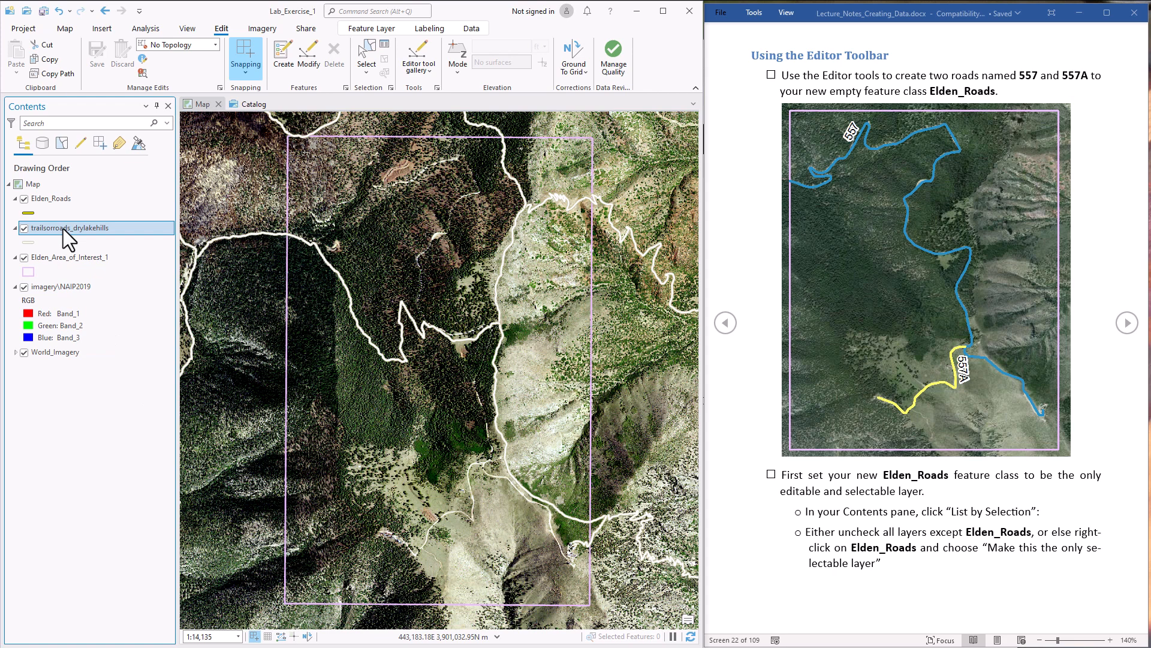
{"action": "left_click", "coordinate": [70, 257]}
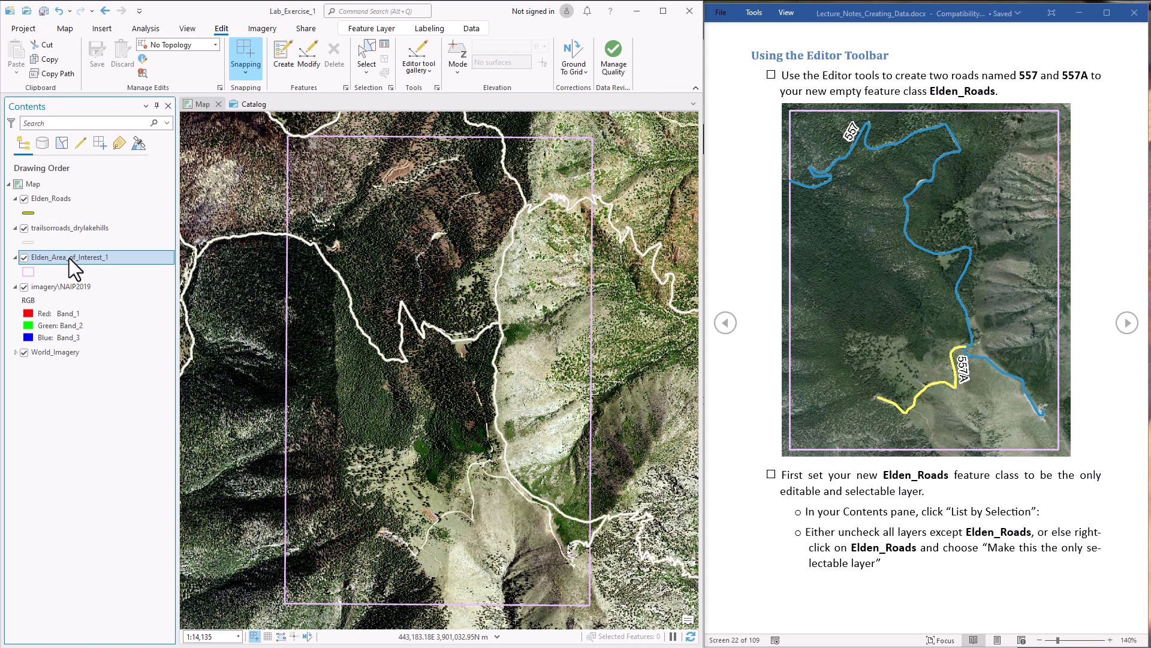
{"action": "left_click", "coordinate": [62, 143]}
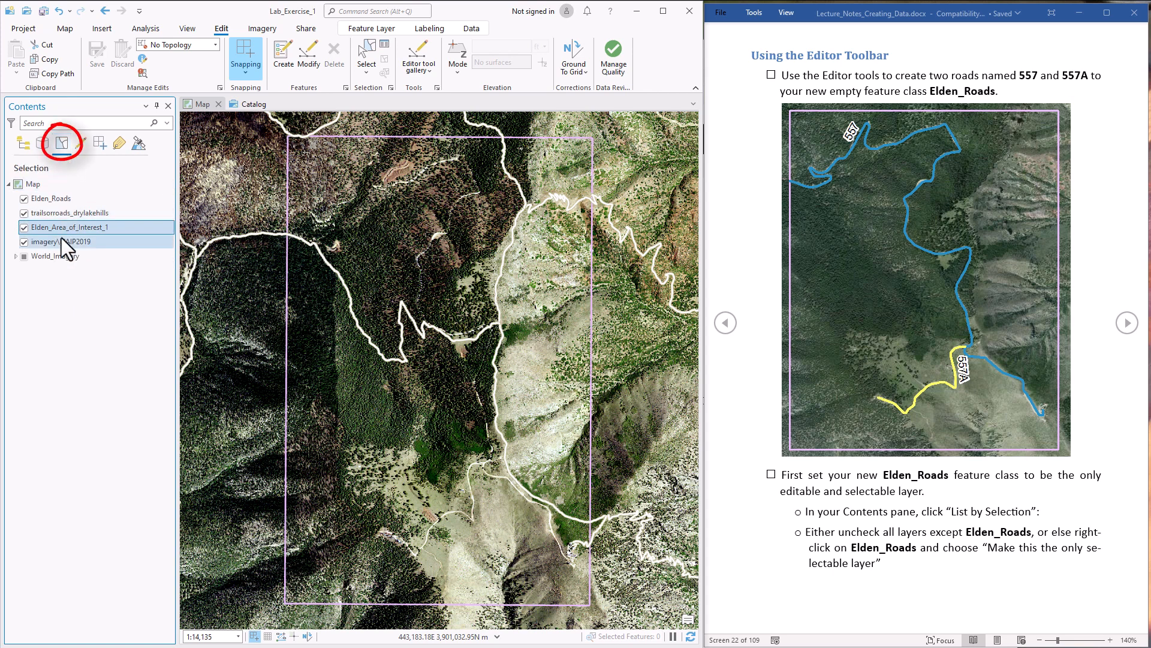
{"action": "left_click", "coordinate": [24, 213]}
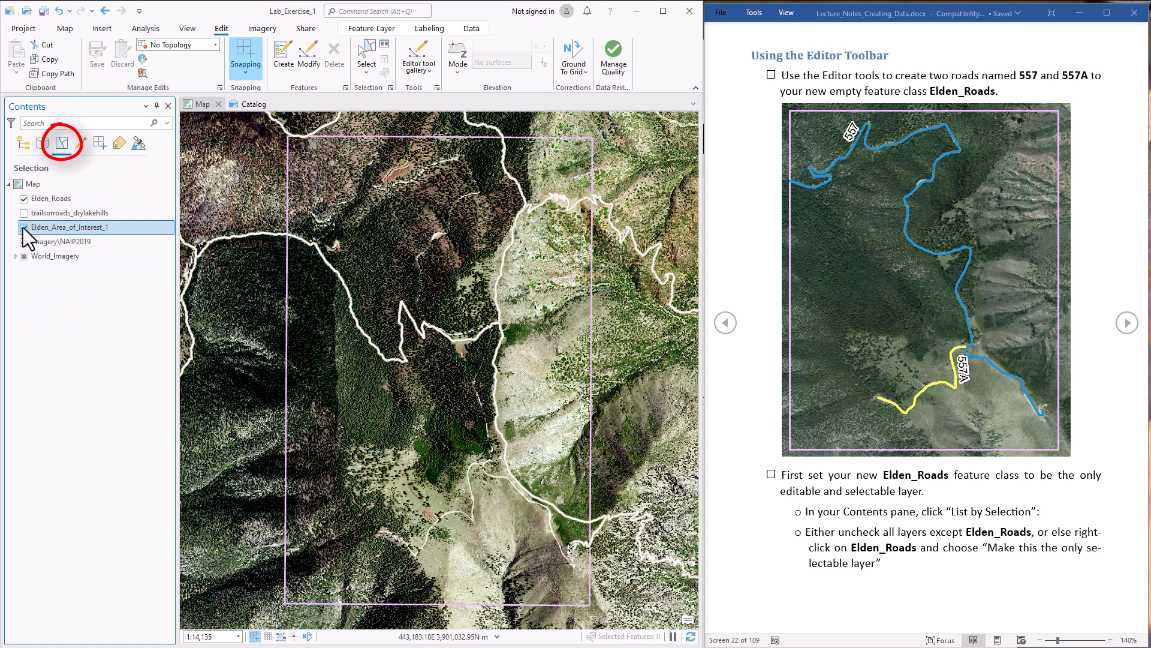
{"action": "left_click", "coordinate": [24, 228]}
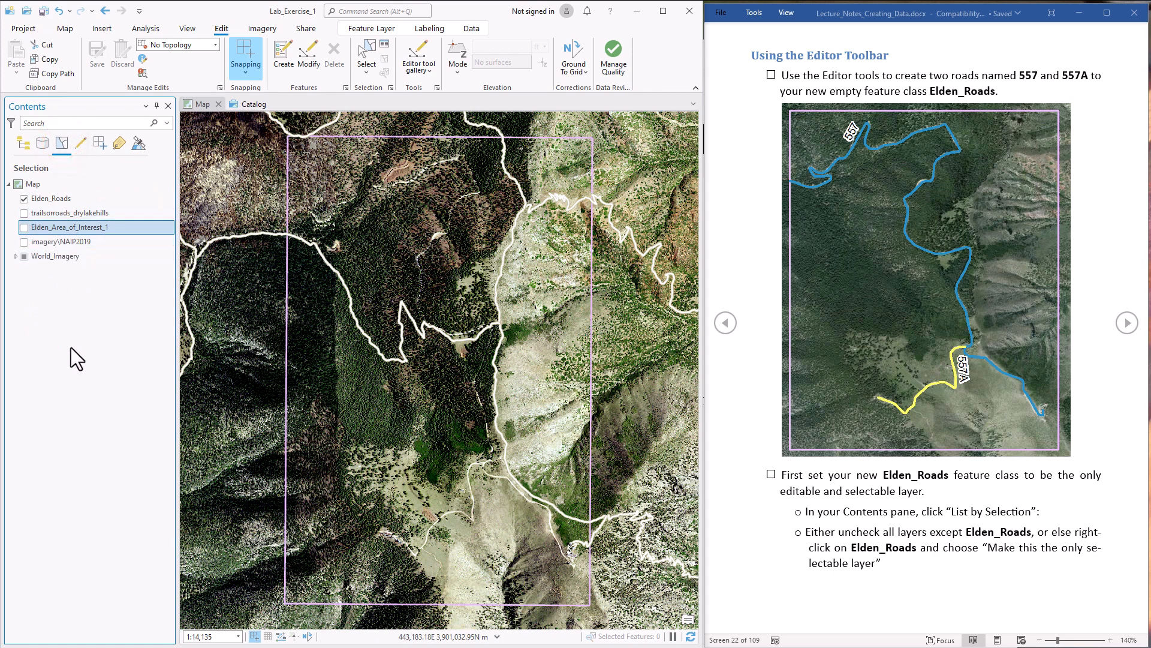
{"action": "left_click", "coordinate": [52, 199]}
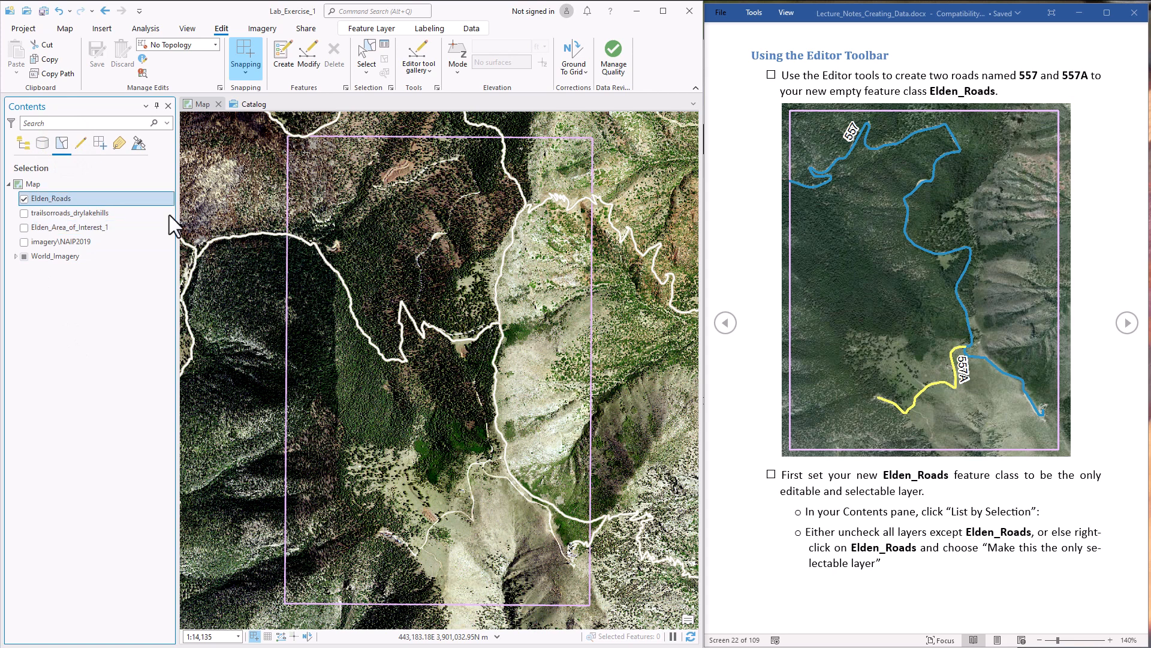
{"action": "right_click", "coordinate": [82, 197]}
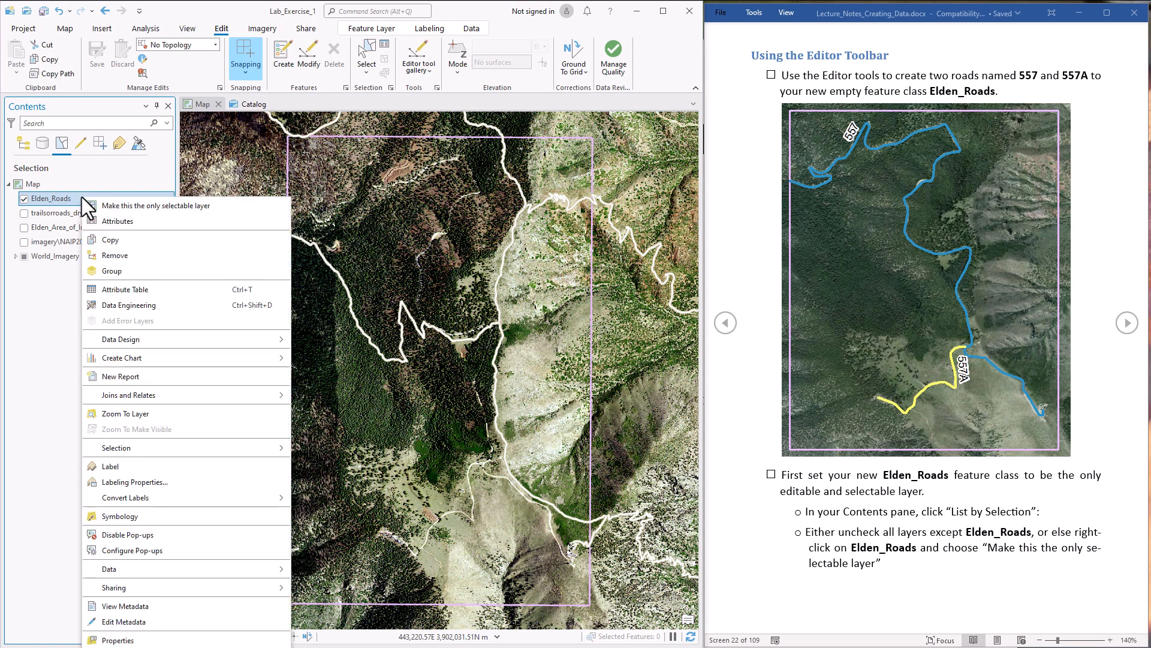
{"action": "left_click", "coordinate": [225, 207]}
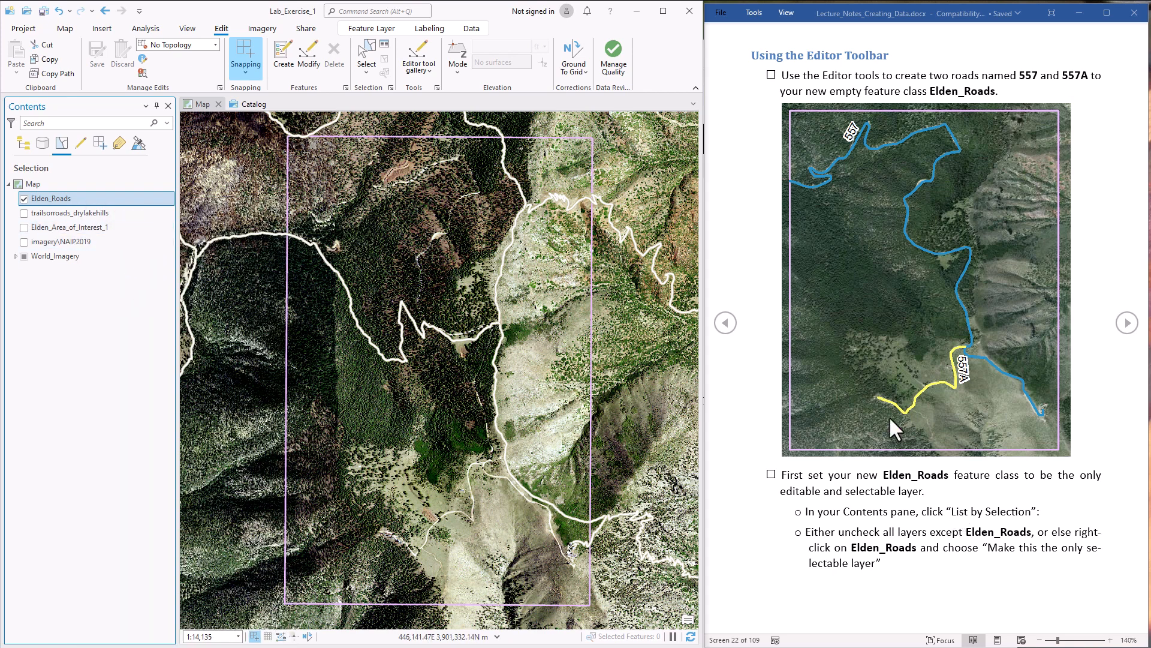
Make Elden_Roads the only editable layer in the map.
{"action": "left_click", "coordinate": [82, 144]}
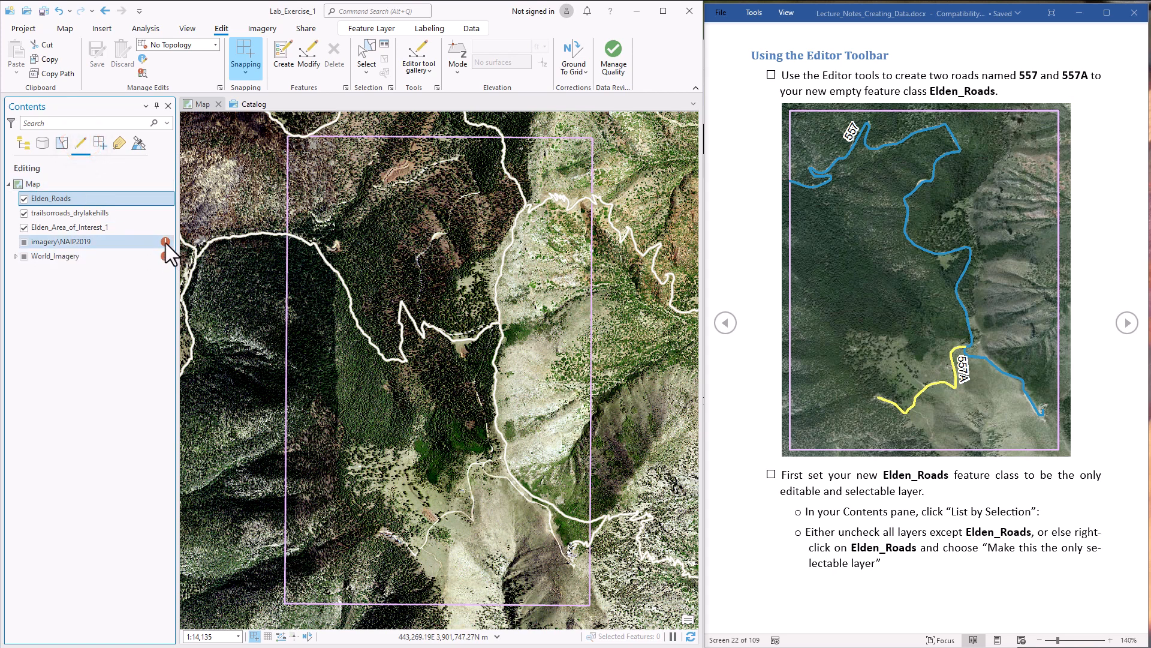
{"action": "mouse_move", "coordinate": [164, 242]}
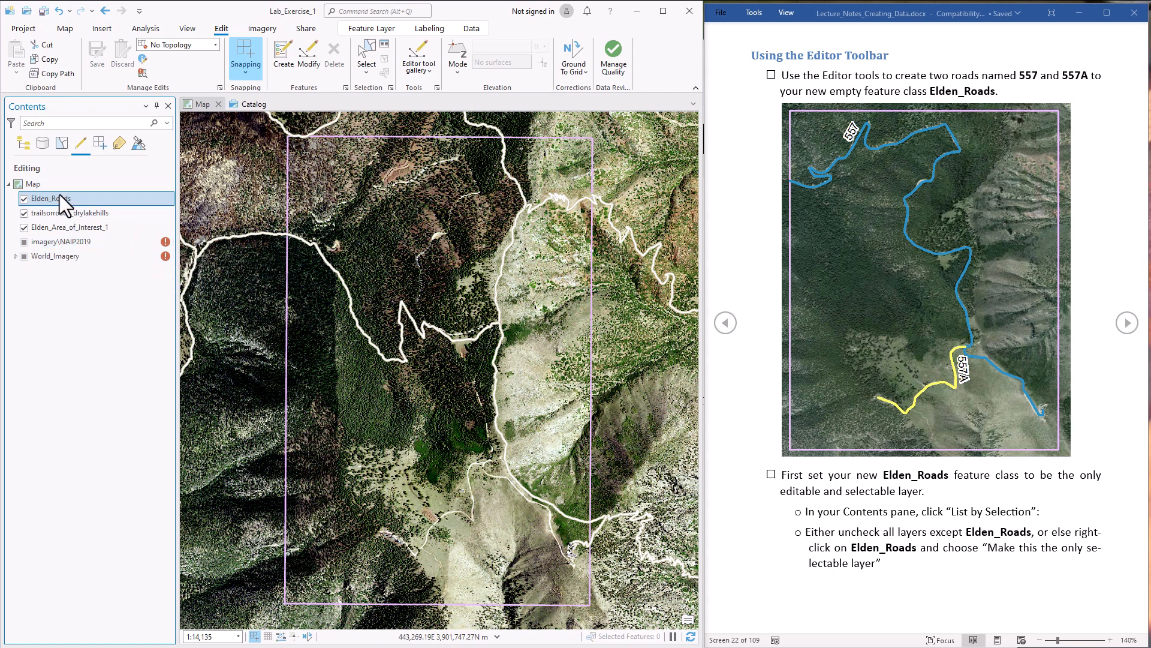
{"action": "right_click", "coordinate": [98, 201]}
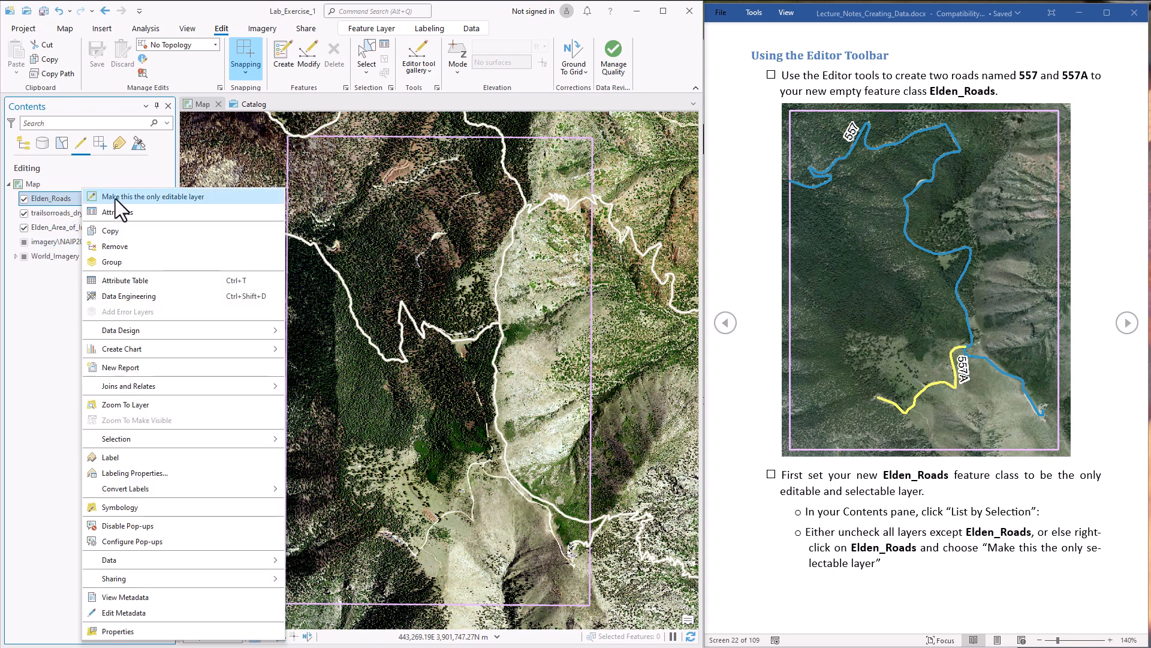
{"action": "left_click", "coordinate": [209, 196]}
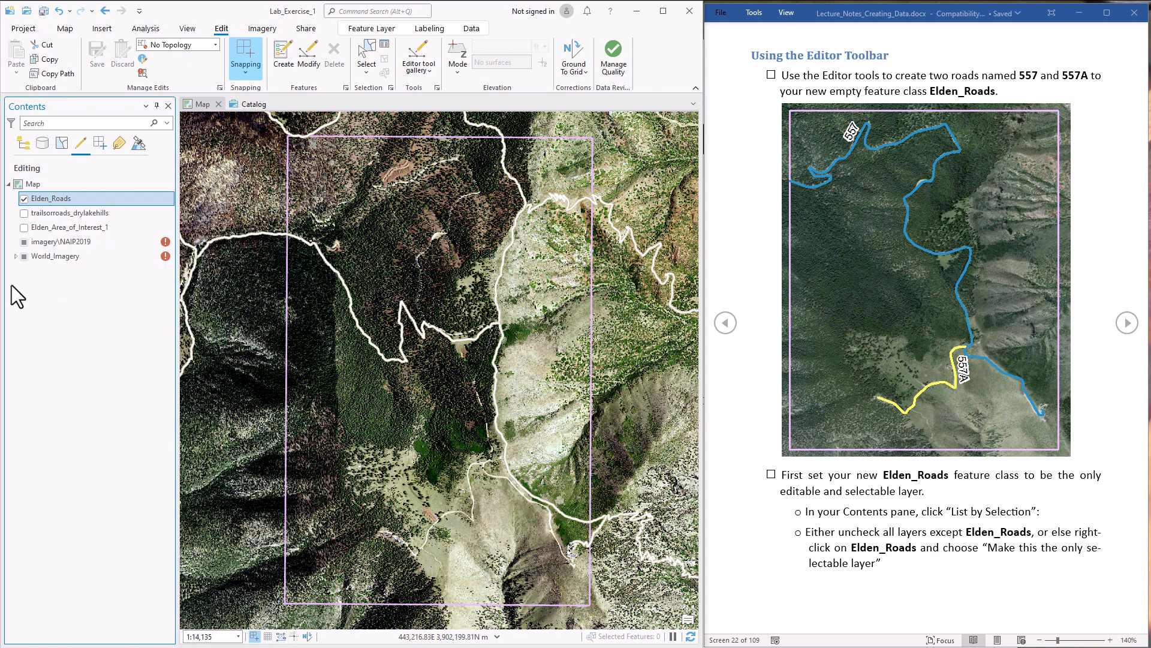
Open the Create Features pane as described in the notes, and shrink and reposition it so the area of interest stays uncovered.
{"action": "left_click", "coordinate": [1128, 323]}
{"action": "left_click", "coordinate": [1127, 323]}
{"action": "left_click", "coordinate": [729, 322]}
{"action": "left_click", "coordinate": [728, 321]}
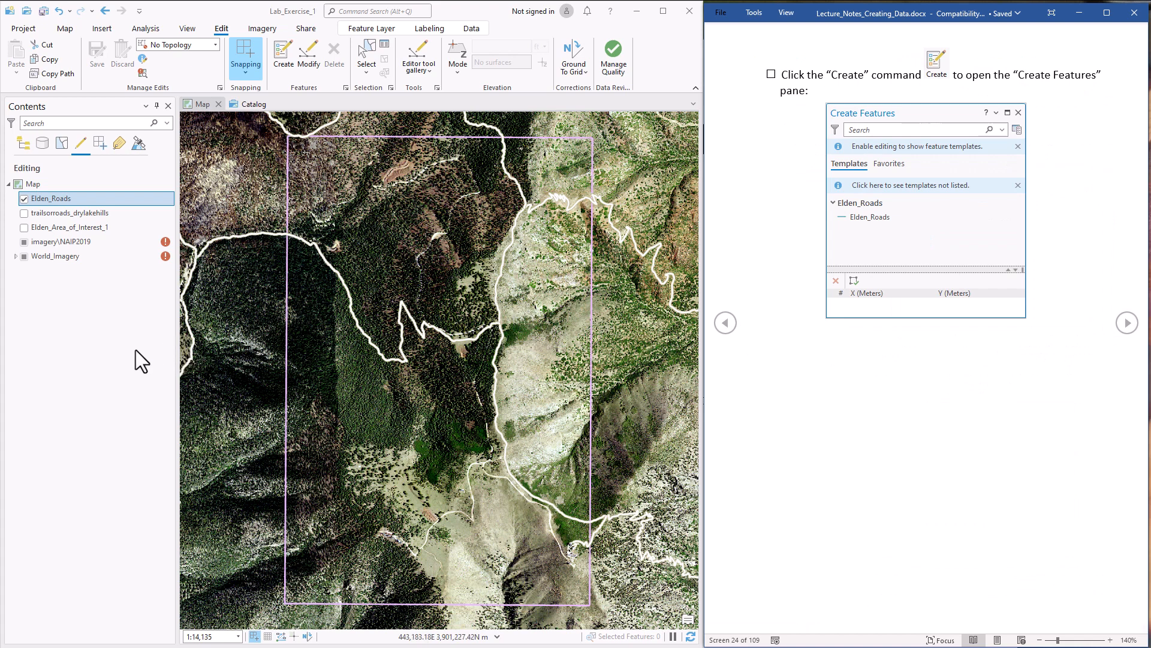
{"action": "left_click", "coordinate": [282, 58]}
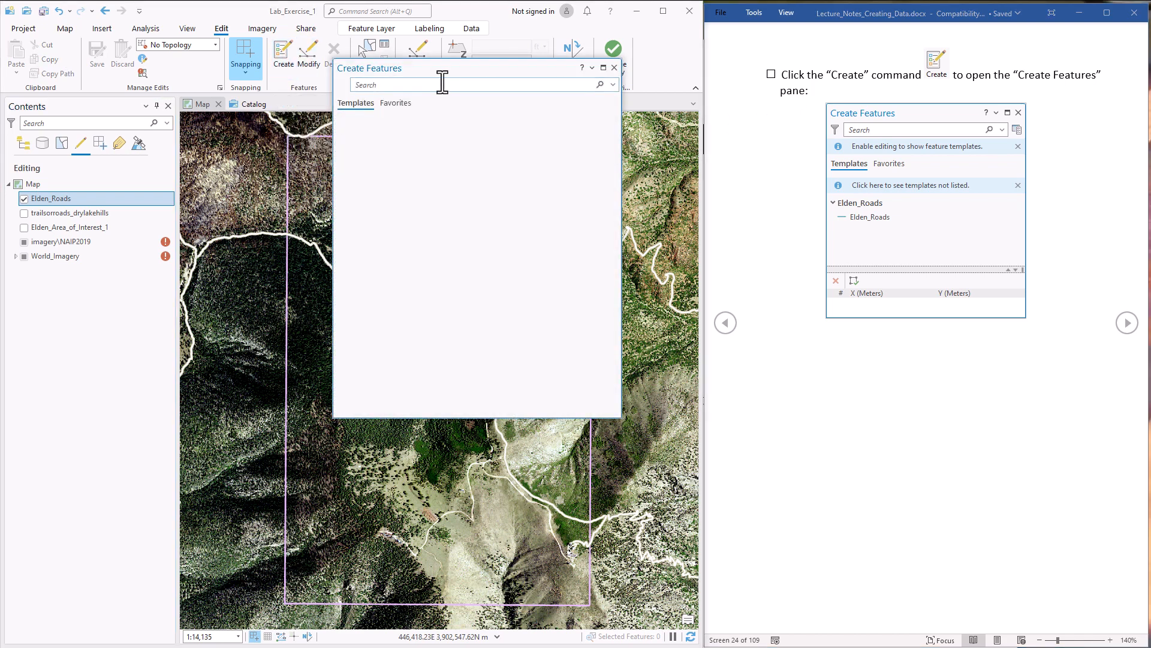
{"action": "left_click_drag", "start_coordinate": [488, 67], "coordinate": [238, 267]}
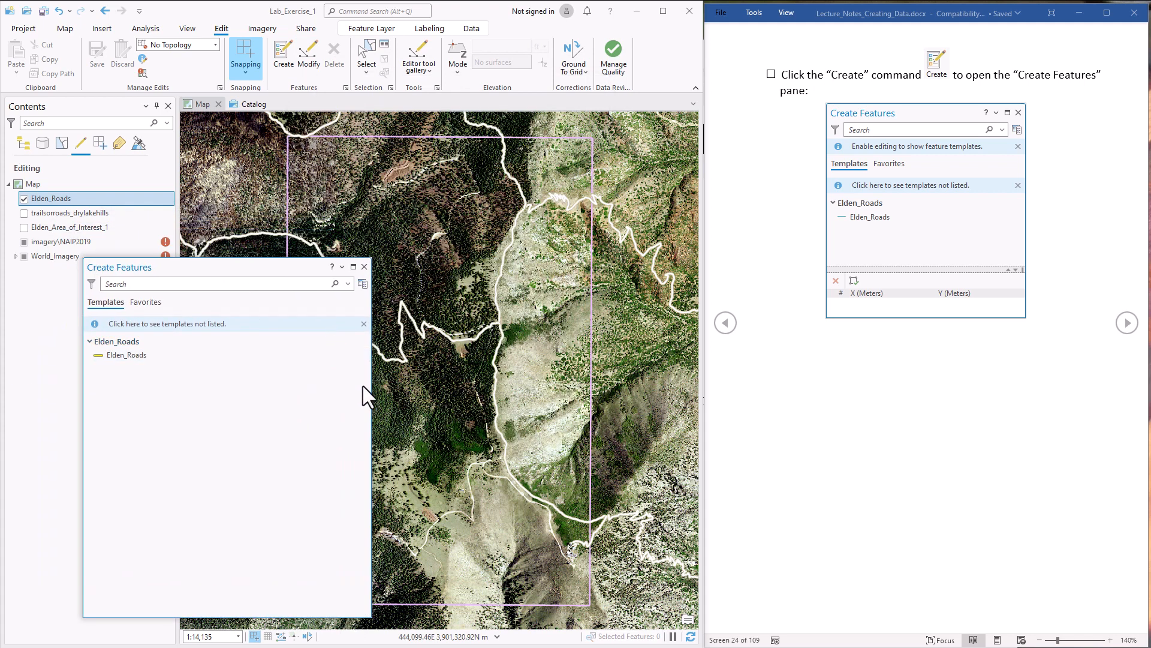
{"action": "left_click_drag", "start_coordinate": [370, 390], "coordinate": [272, 390]}
{"action": "left_click_drag", "start_coordinate": [162, 618], "coordinate": [166, 472]}
{"action": "left_click_drag", "start_coordinate": [179, 265], "coordinate": [115, 300]}
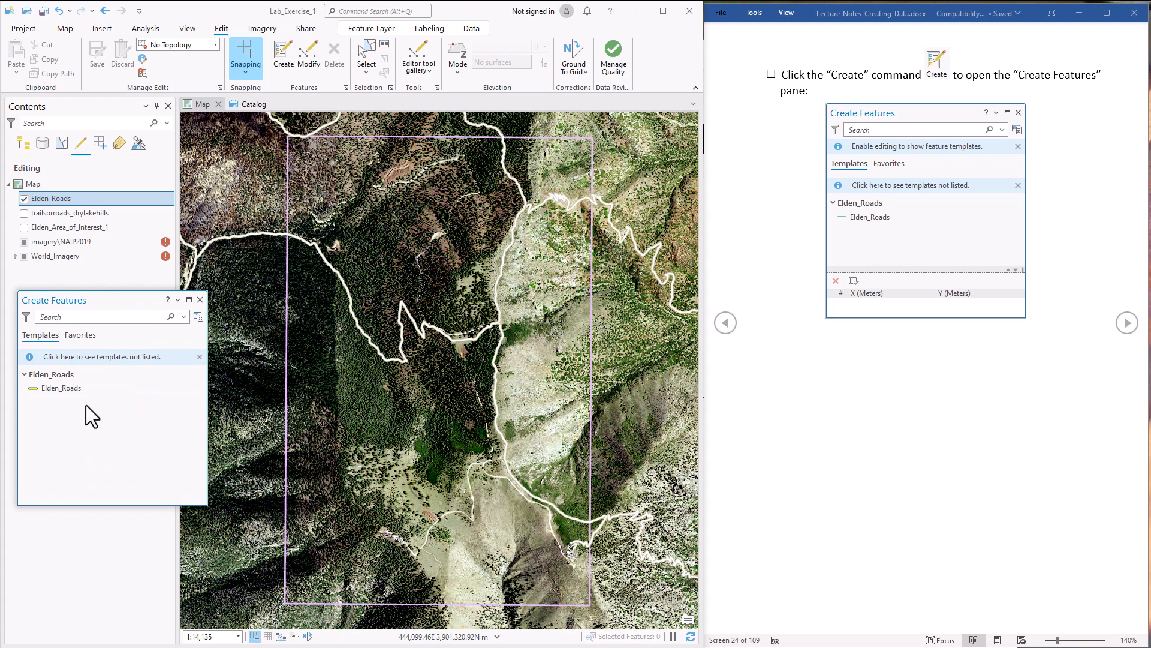
Activate the Line construction tool of the Elden_Roads template and advance the notes to the snapping instructions.
{"action": "left_click", "coordinate": [60, 387]}
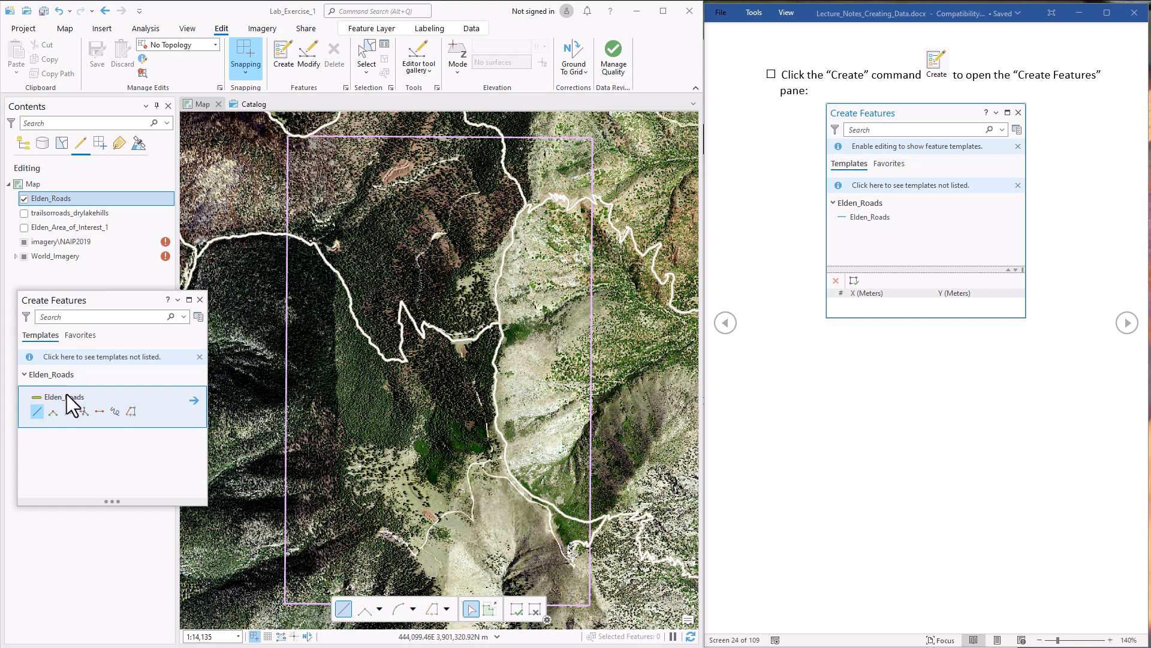
{"action": "left_click", "coordinate": [38, 411]}
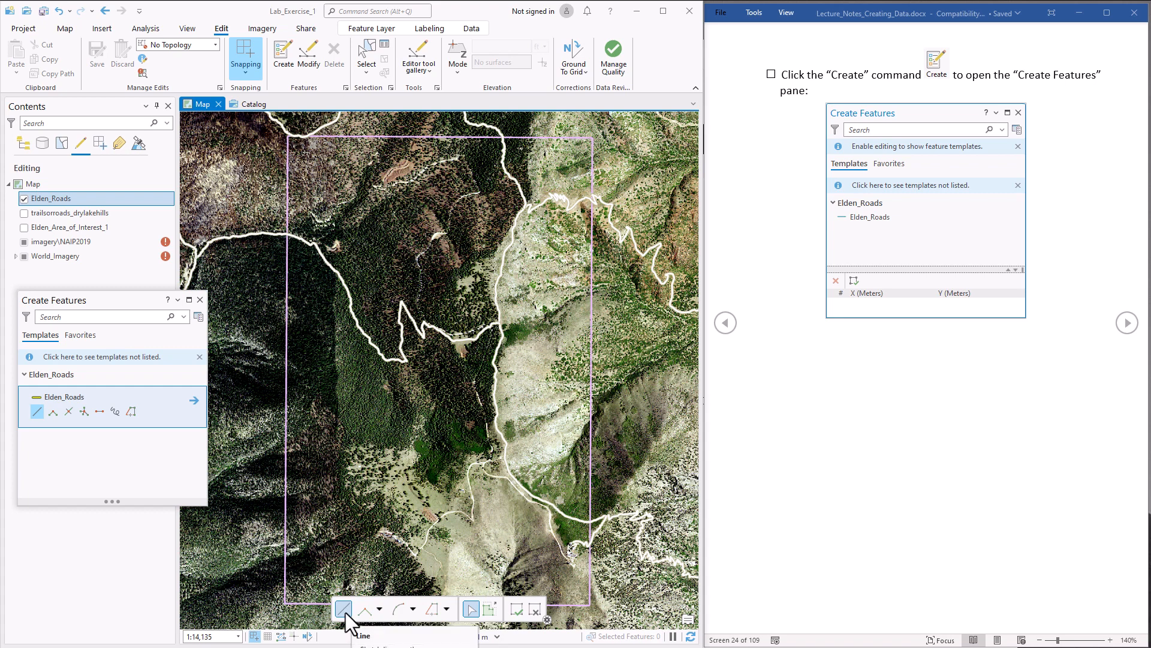
{"action": "left_click", "coordinate": [1126, 323]}
{"action": "left_click", "coordinate": [1127, 324]}
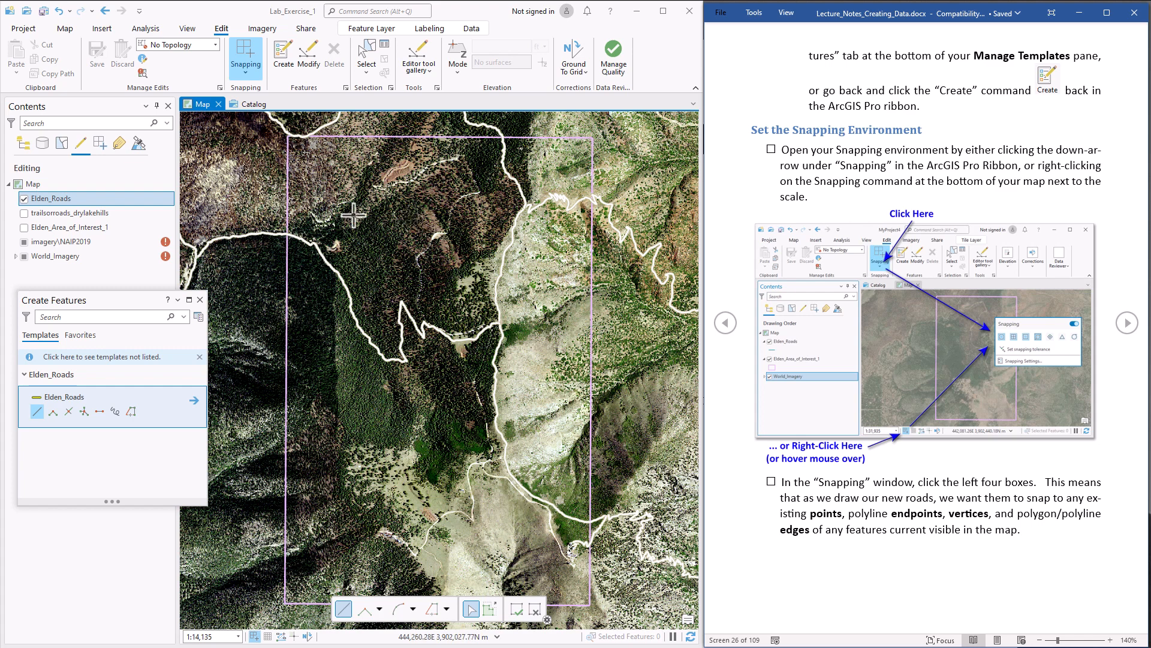
Check the point, endpoint, vertex and edge snapping options and test edge snapping on the Elden_Area_of_Interest_1 boundary.
{"action": "left_click", "coordinate": [245, 70]}
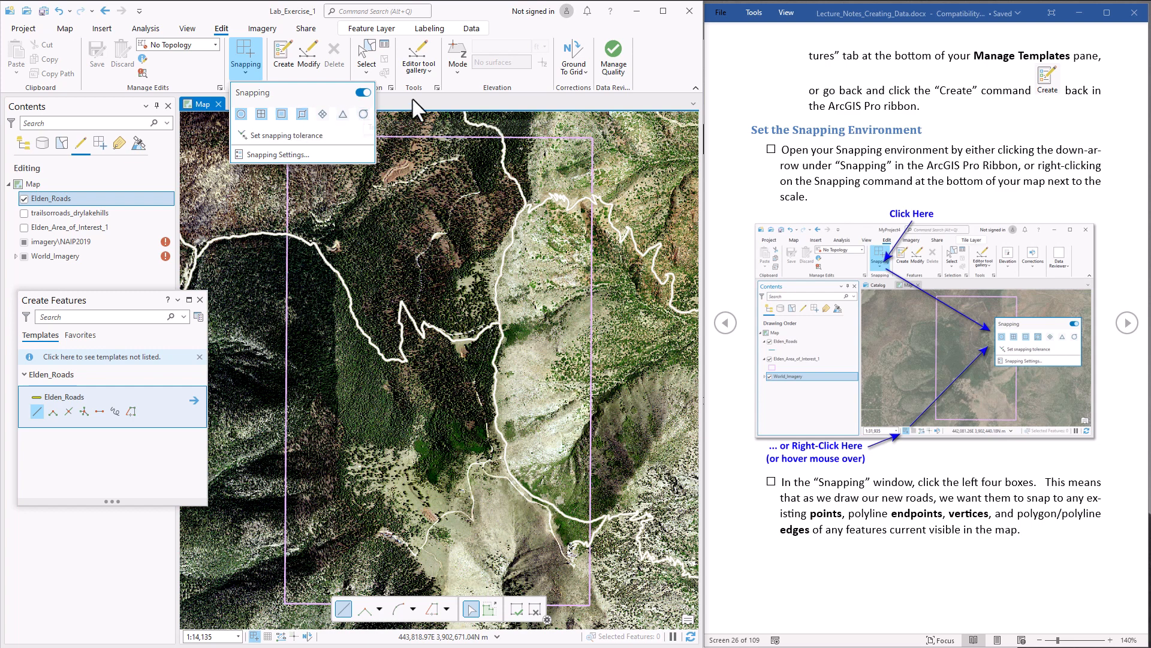
{"action": "left_click", "coordinate": [456, 9]}
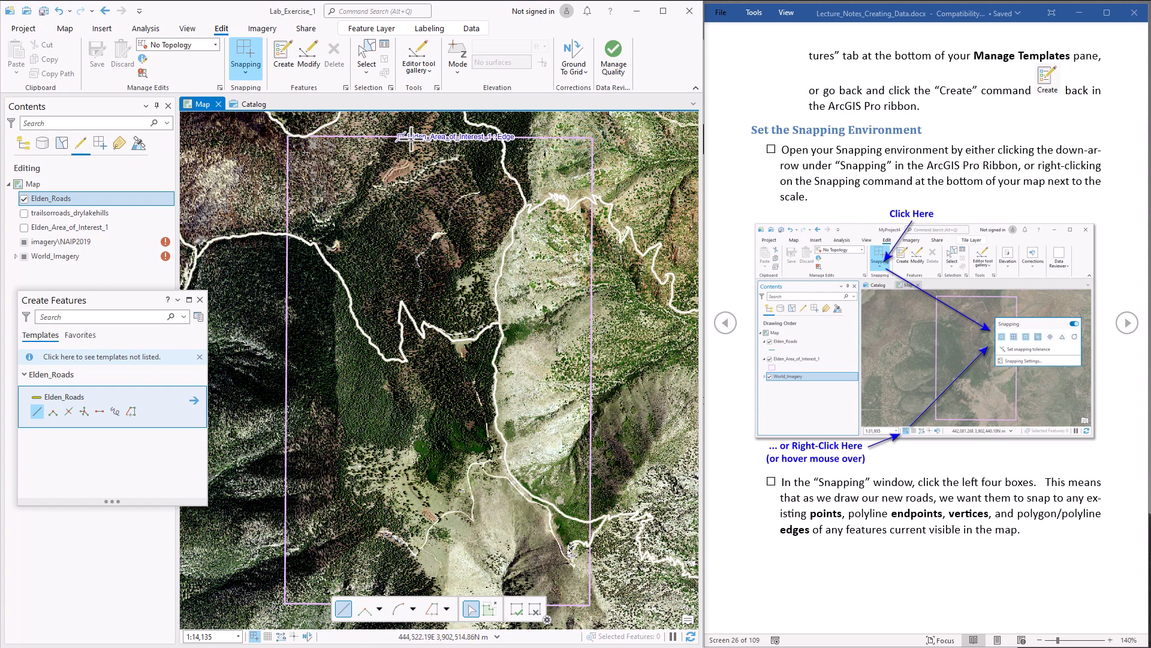
{"action": "left_click", "coordinate": [244, 72]}
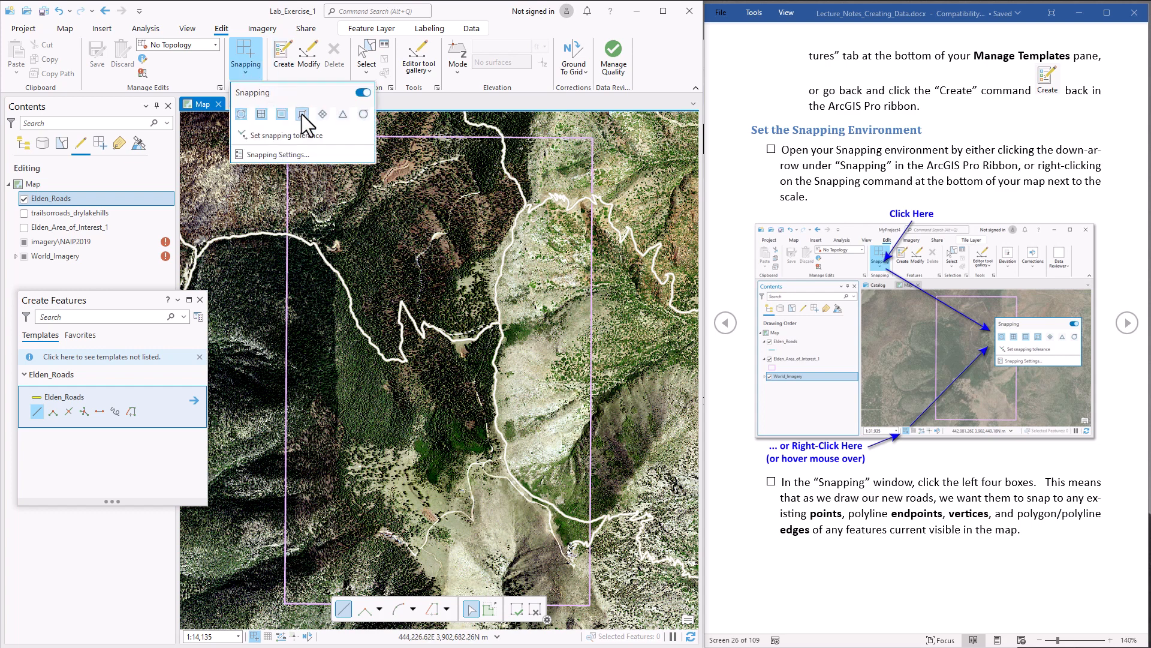
{"action": "left_click", "coordinate": [441, 107]}
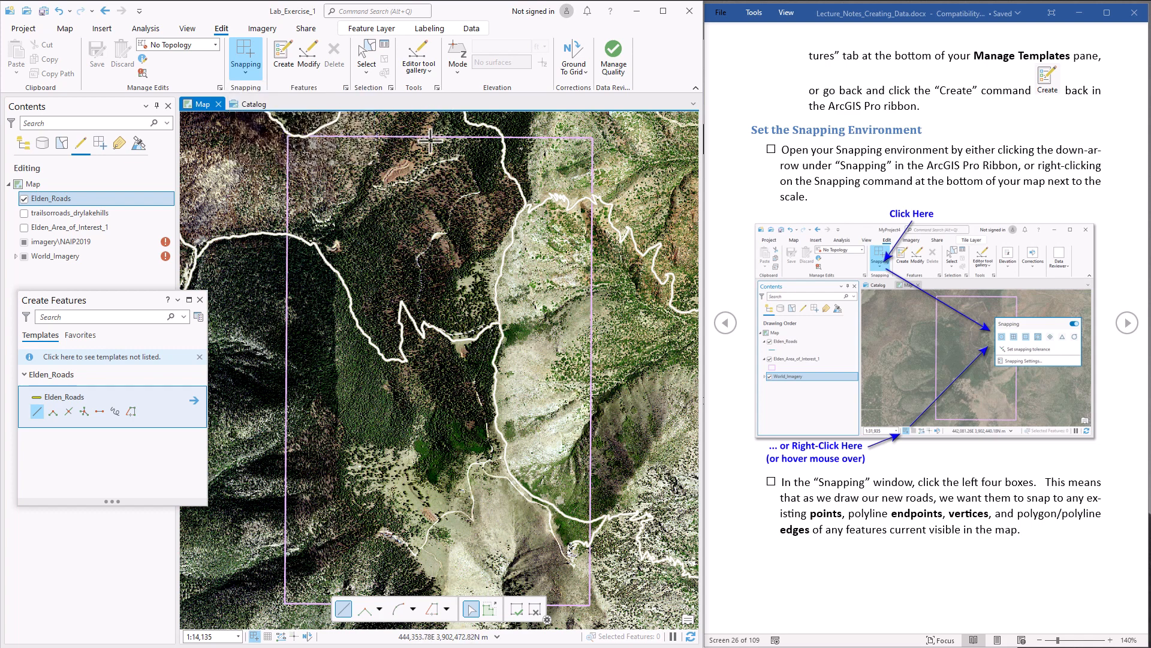
{"action": "left_click", "coordinate": [244, 73]}
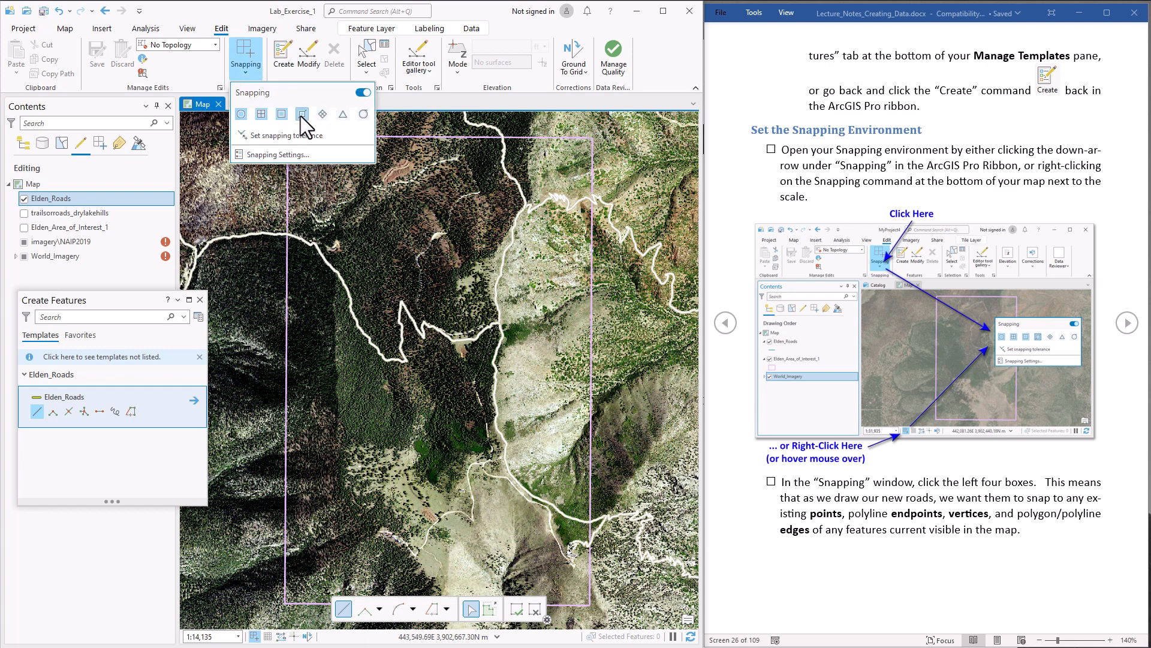
{"action": "left_click", "coordinate": [1127, 323]}
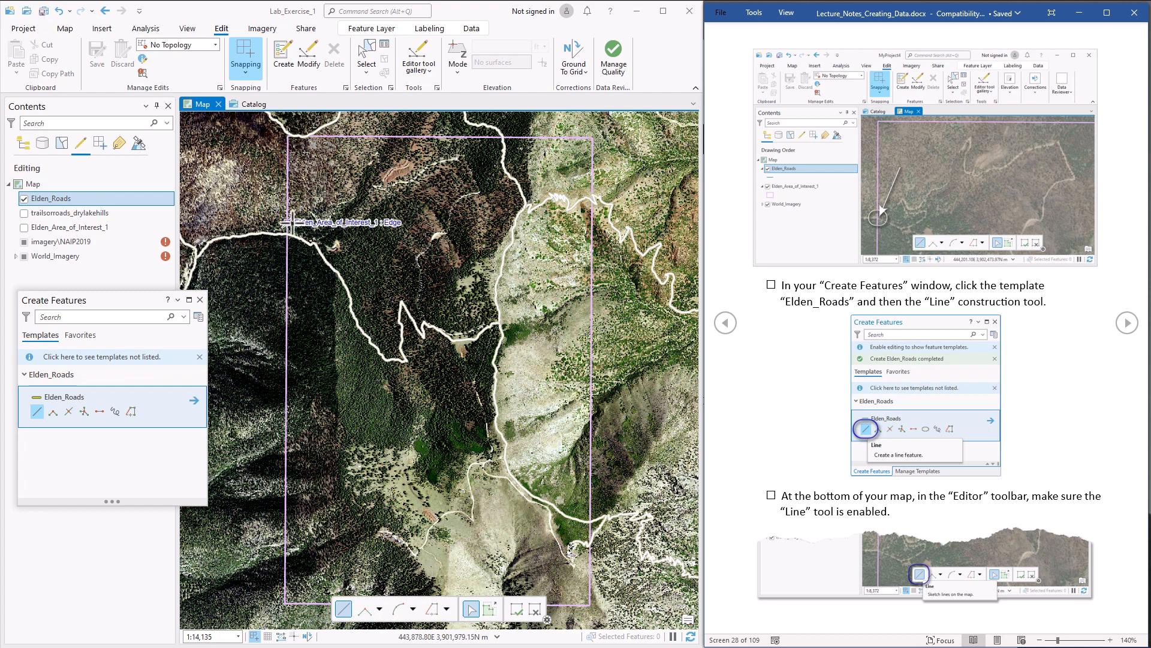
Turn off the imagery\NAIP2019 layer so World_Imagery serves as the backdrop where road 557 meets the area of interest's western edge.
{"action": "scroll", "coordinate": [292, 223], "scroll_direction": "up", "scroll_amount": 4}
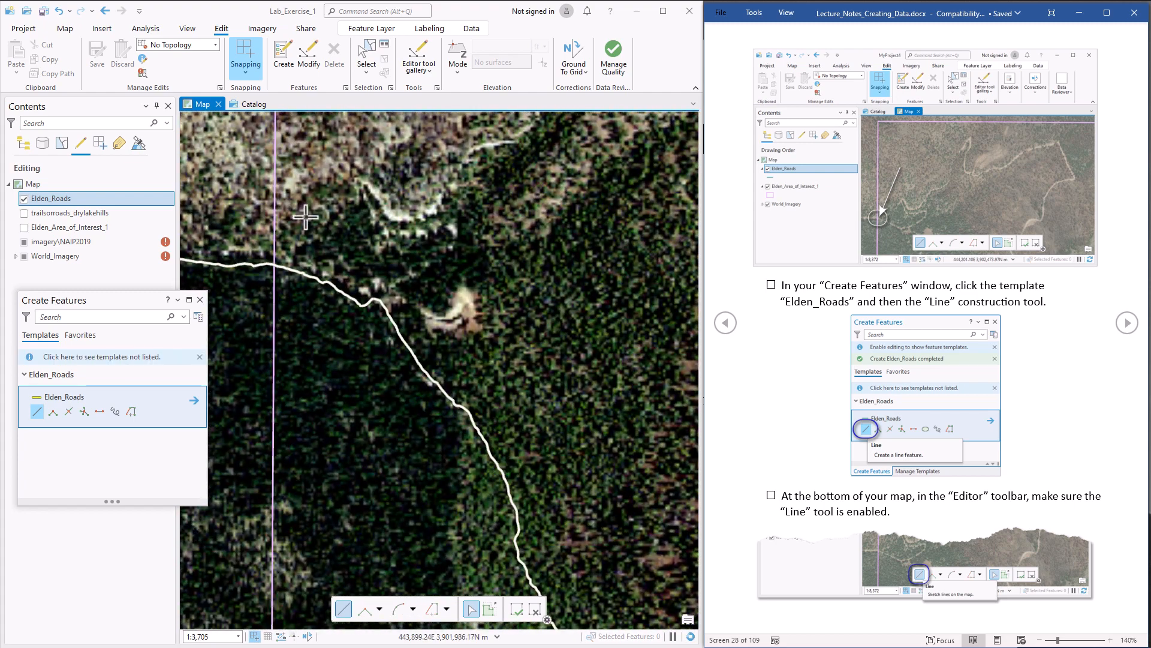
{"action": "left_click_drag", "start_coordinate": [308, 225], "coordinate": [437, 362]}
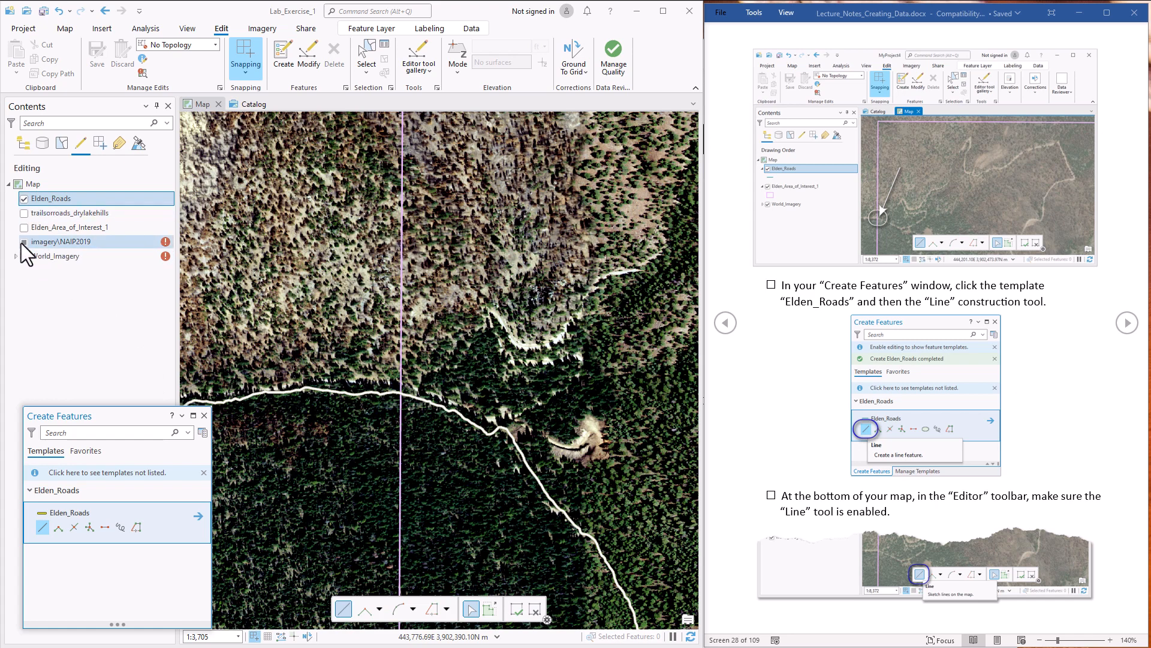
{"action": "left_click", "coordinate": [23, 242]}
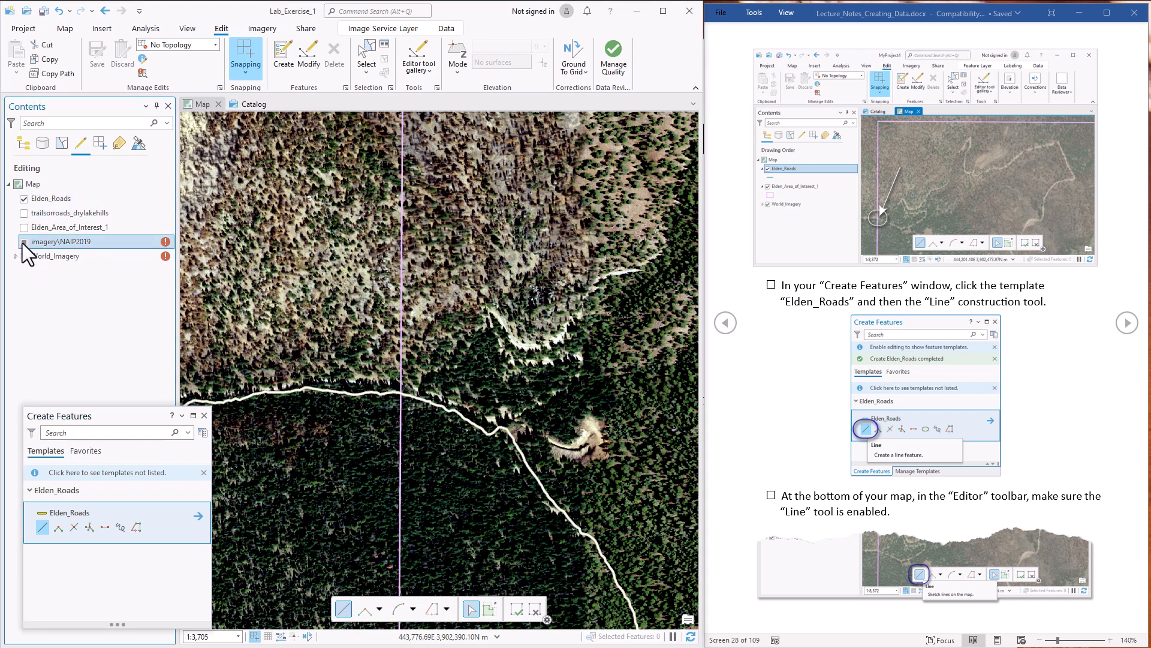
{"action": "left_click", "coordinate": [21, 144]}
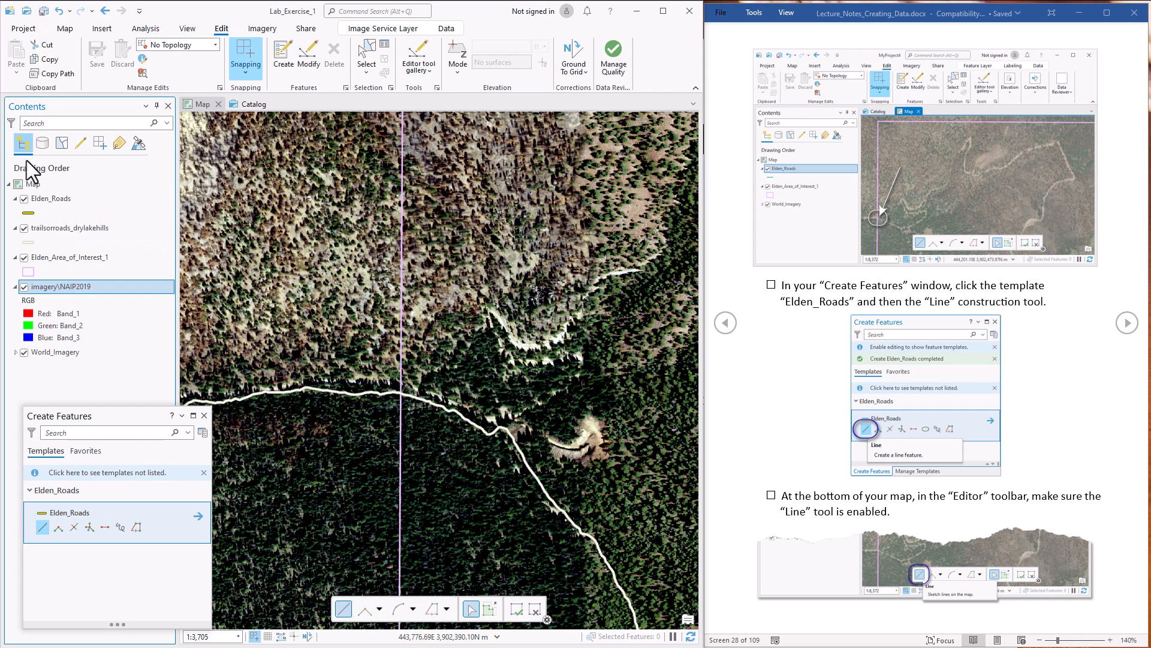
{"action": "left_click", "coordinate": [24, 288]}
{"action": "left_click", "coordinate": [24, 287]}
{"action": "left_click", "coordinate": [24, 287]}
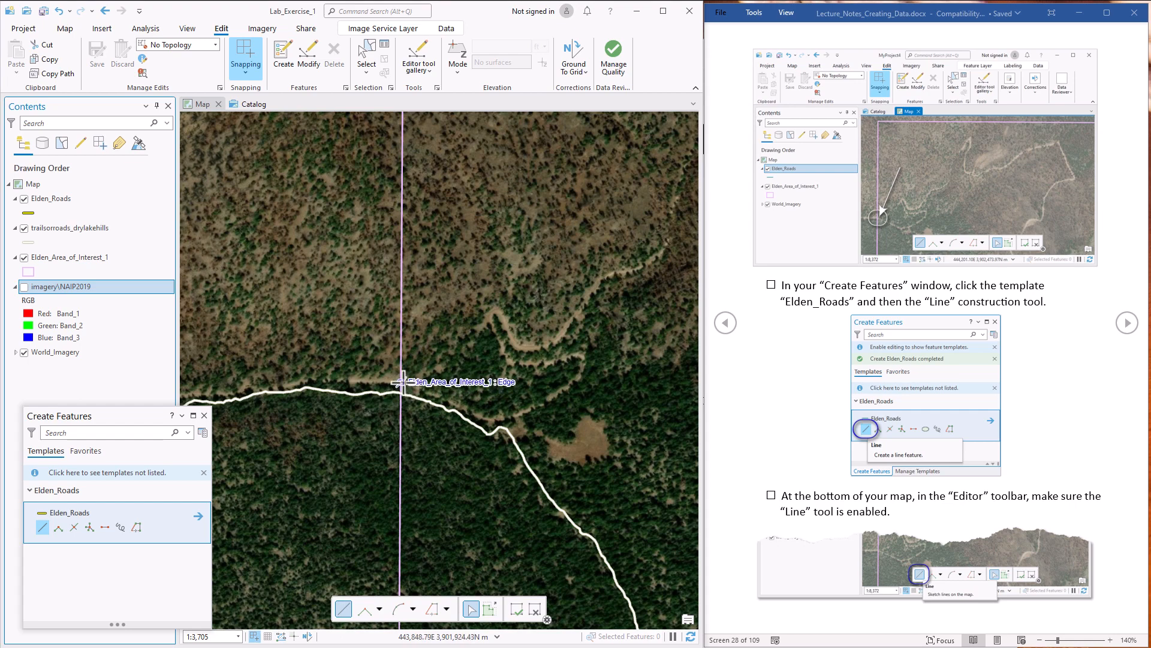
Start a line snapped to the western edge of Elden_Area_of_Interest_1 at road 557 and trace the road east around its first hairpin.
{"action": "left_click", "coordinate": [403, 381]}
{"action": "left_click", "coordinate": [400, 381]}
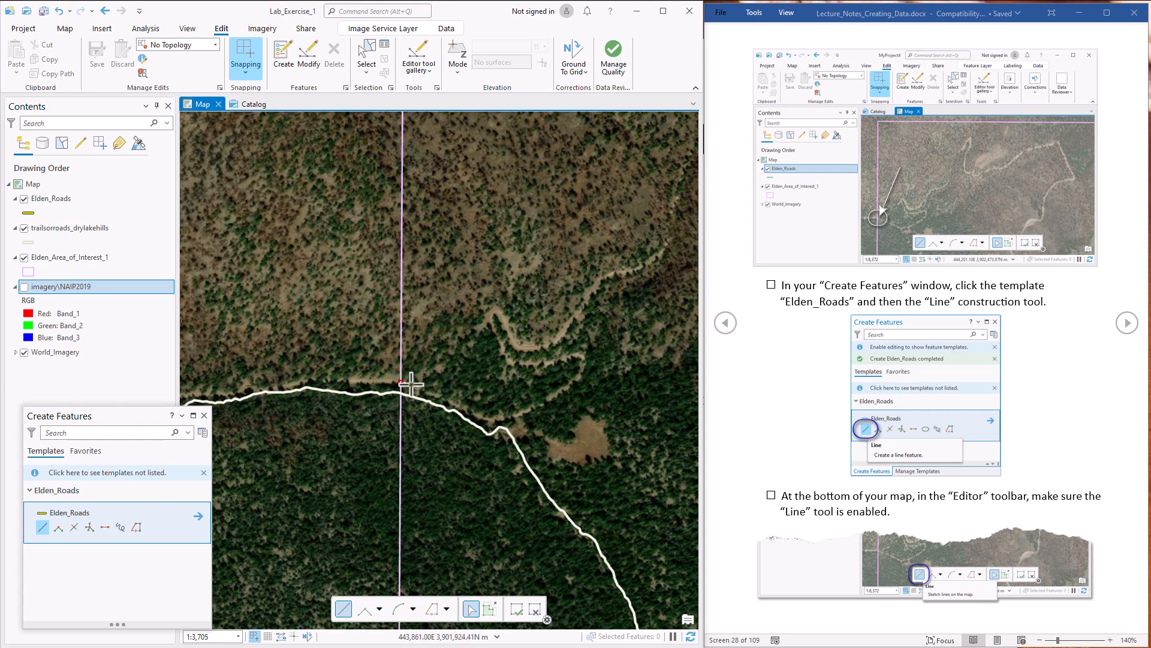
{"action": "left_click", "coordinate": [443, 400]}
{"action": "left_click", "coordinate": [467, 409]}
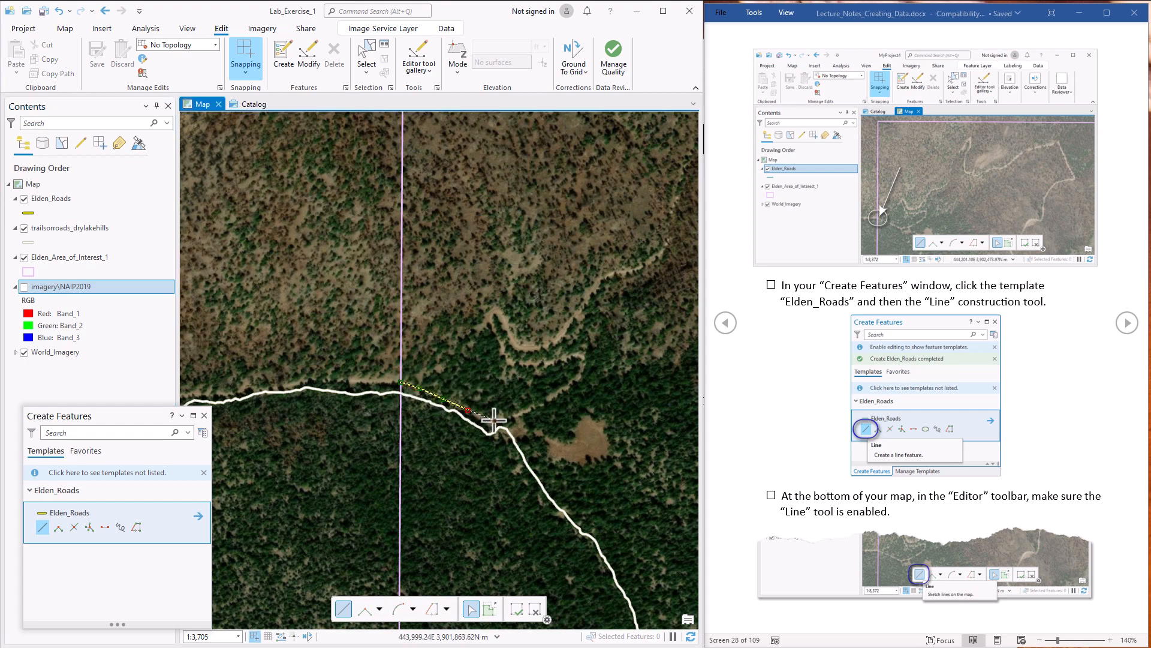
{"action": "left_click", "coordinate": [492, 420]}
{"action": "left_click", "coordinate": [521, 413]}
{"action": "left_click", "coordinate": [550, 401]}
{"action": "left_click", "coordinate": [573, 381]}
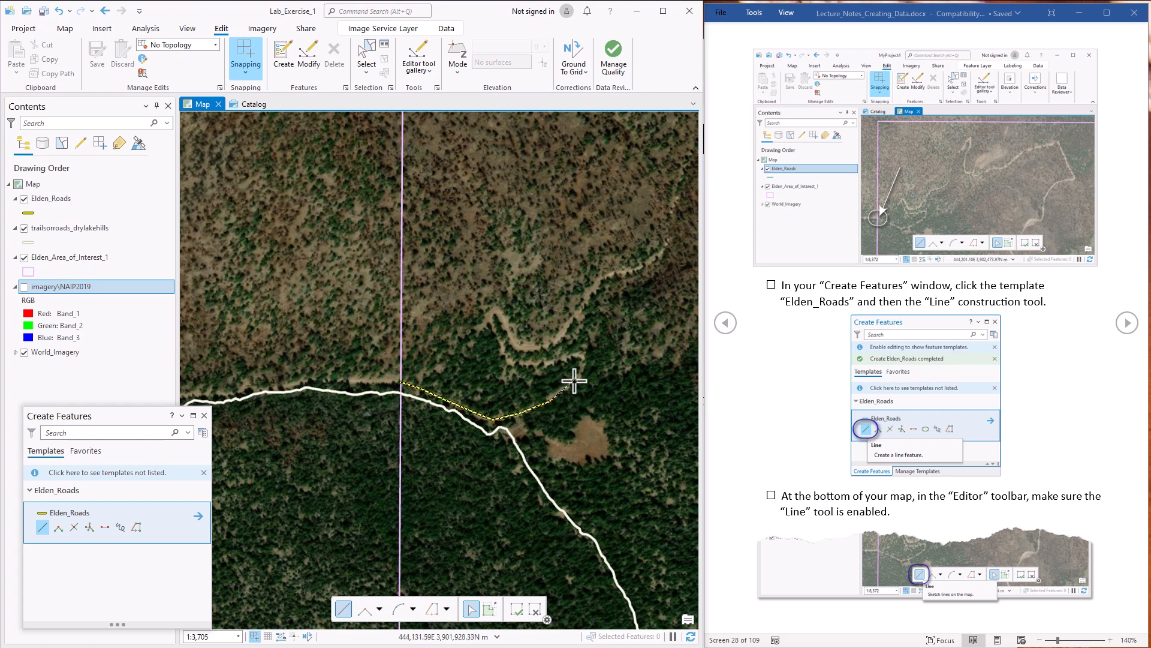
{"action": "left_click", "coordinate": [584, 366]}
{"action": "left_click", "coordinate": [578, 353]}
{"action": "left_click", "coordinate": [559, 358]}
{"action": "left_click", "coordinate": [547, 361]}
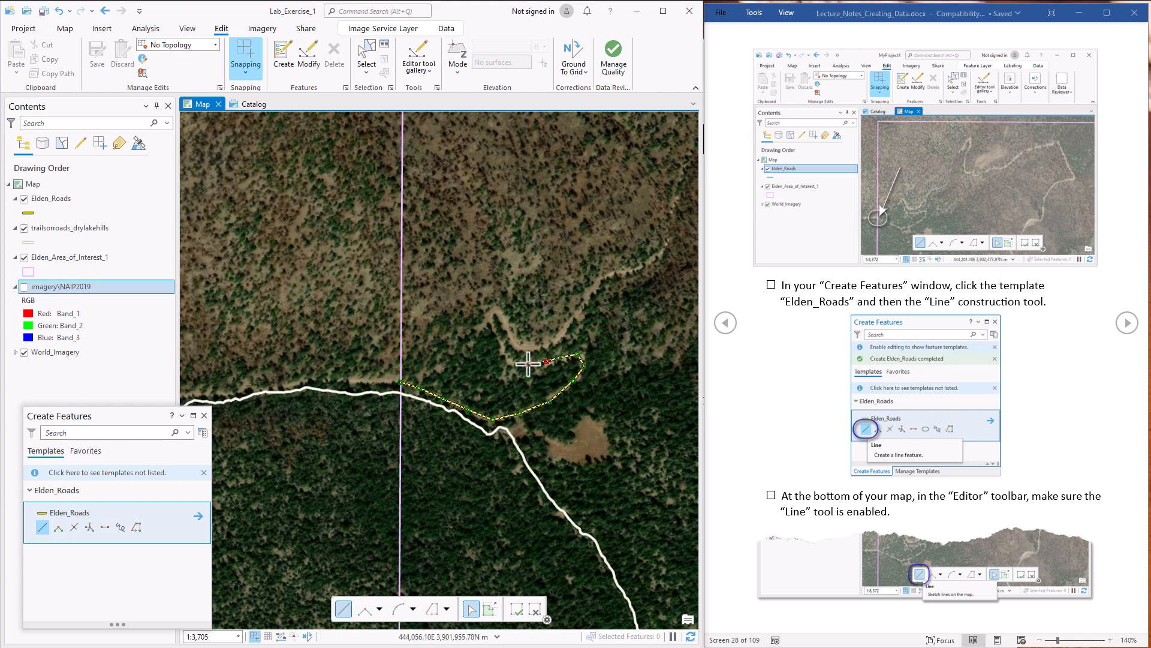
Trace road 557 west around the second hairpin and along the following curve back toward the northeast.
{"action": "left_click", "coordinate": [527, 364]}
{"action": "left_click", "coordinate": [510, 360]}
{"action": "left_click", "coordinate": [502, 350]}
{"action": "left_click", "coordinate": [492, 329]}
{"action": "left_click", "coordinate": [488, 312]}
{"action": "left_click", "coordinate": [503, 316]}
{"action": "left_click", "coordinate": [512, 337]}
{"action": "left_click", "coordinate": [533, 345]}
{"action": "left_click", "coordinate": [554, 339]}
{"action": "left_click", "coordinate": [568, 324]}
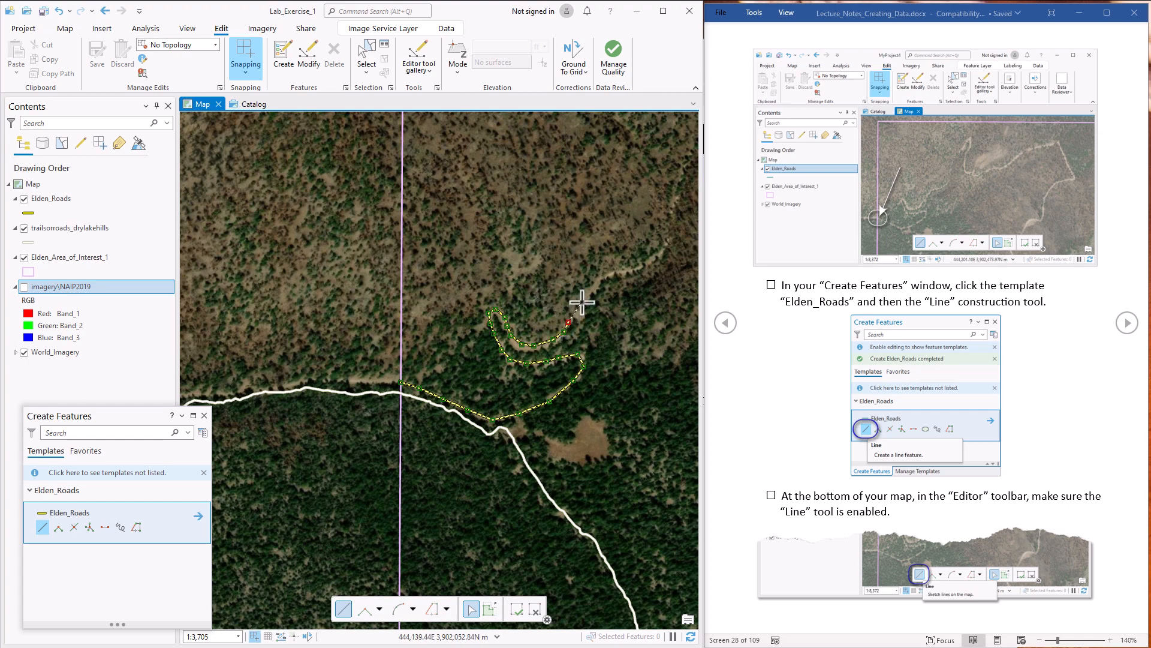
{"action": "left_click", "coordinate": [591, 289]}
{"action": "left_click", "coordinate": [618, 273]}
{"action": "left_click", "coordinate": [650, 262]}
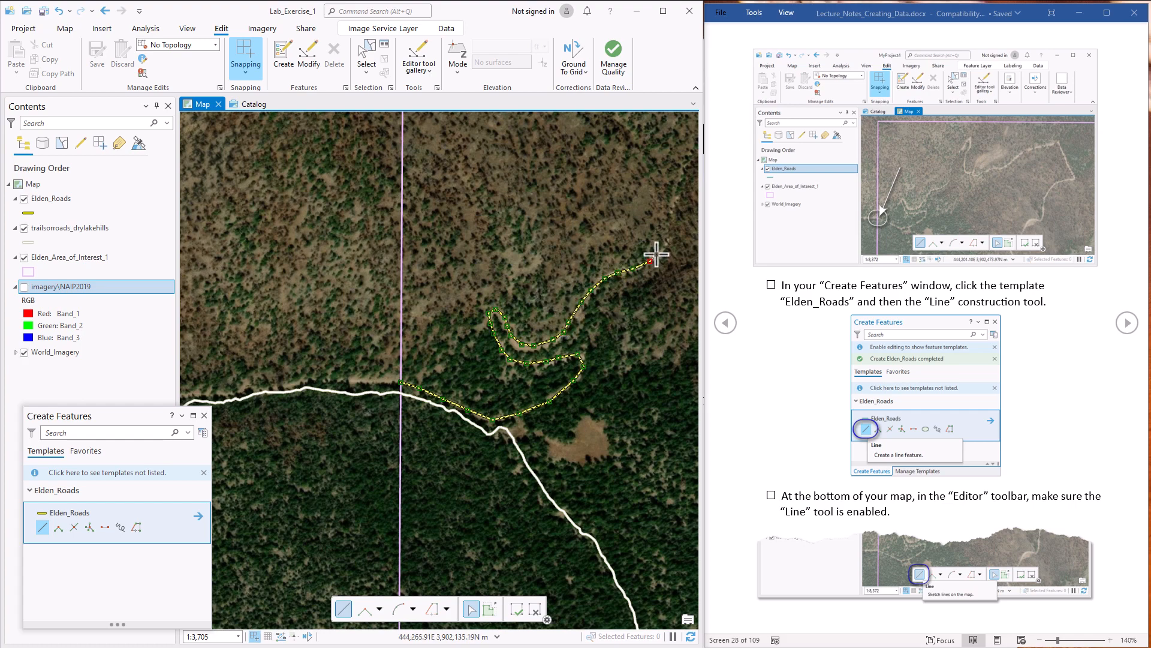
{"action": "left_click", "coordinate": [599, 224]}
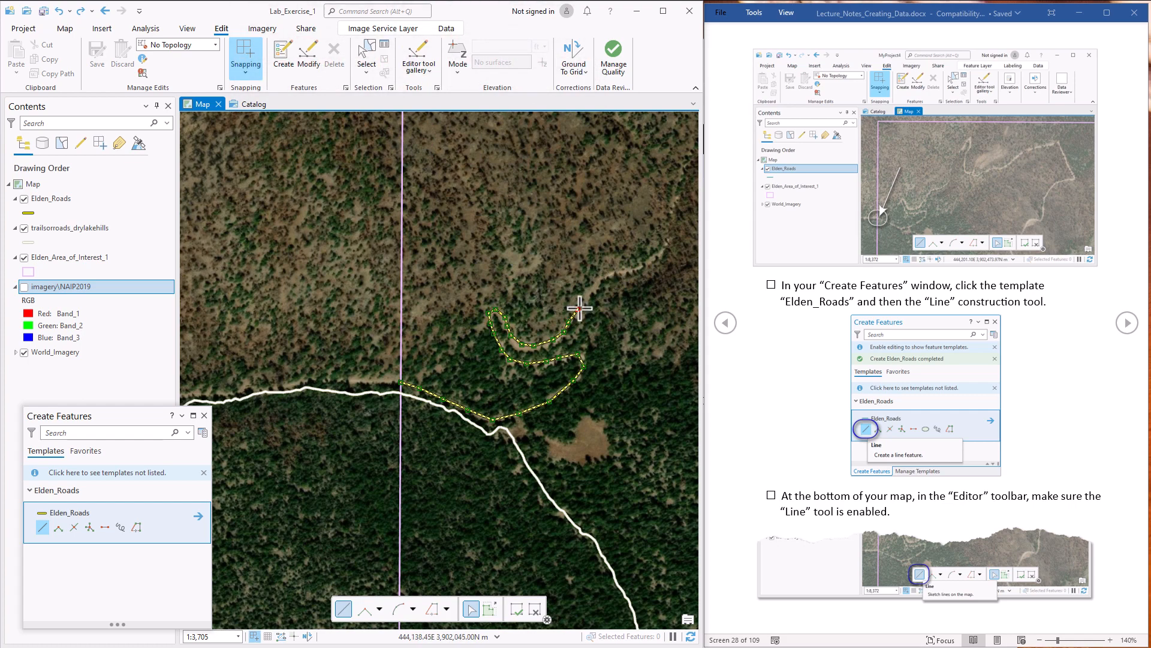
Trace road 557 northeast along the hillside and north where it fades into the forest.
{"action": "left_click", "coordinate": [588, 293]}
{"action": "left_click", "coordinate": [605, 276]}
{"action": "left_click", "coordinate": [623, 271]}
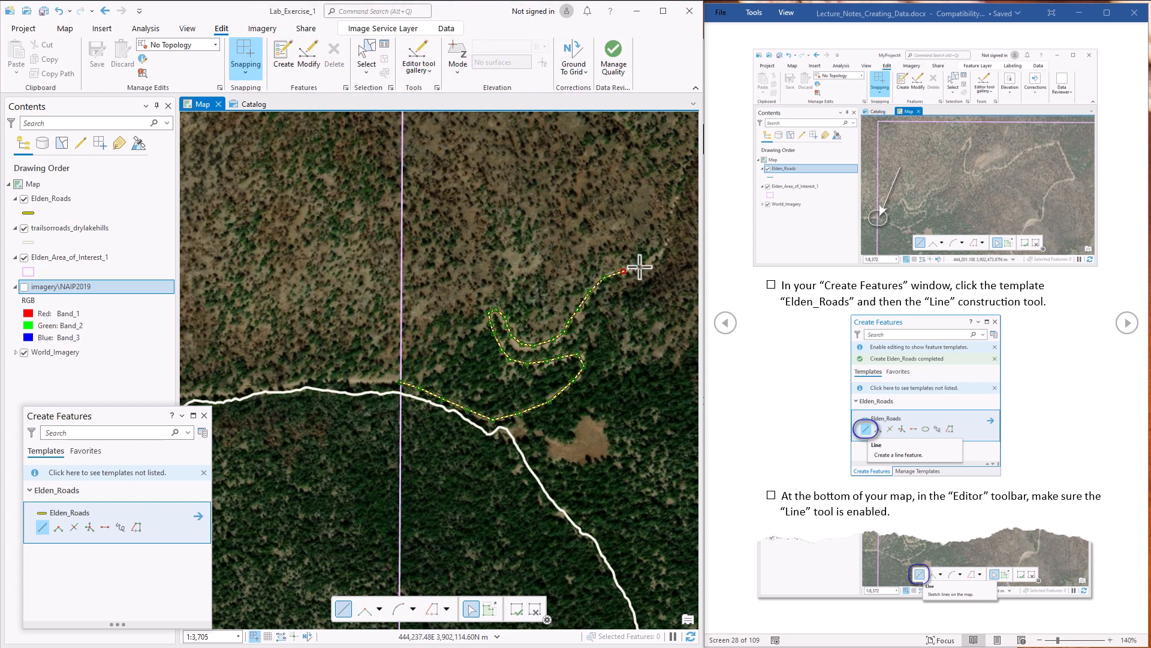
{"action": "left_click", "coordinate": [641, 263]}
{"action": "left_click", "coordinate": [653, 257]}
{"action": "left_click", "coordinate": [665, 242]}
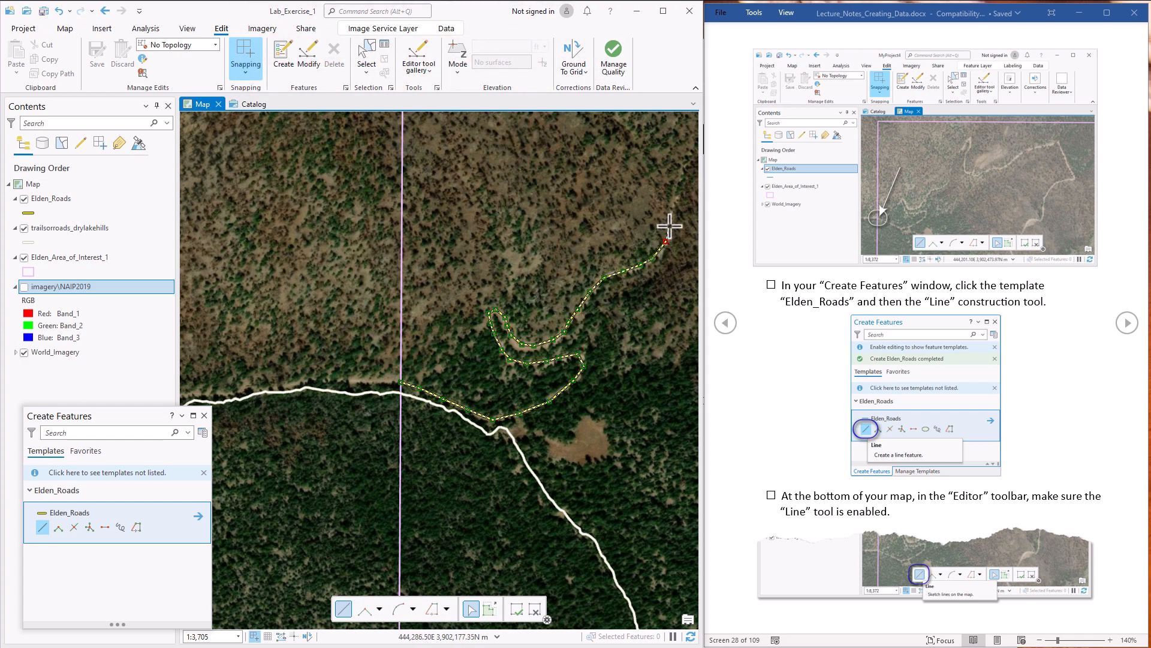
{"action": "left_click", "coordinate": [669, 224]}
{"action": "left_click", "coordinate": [670, 207]}
{"action": "left_click", "coordinate": [671, 194]}
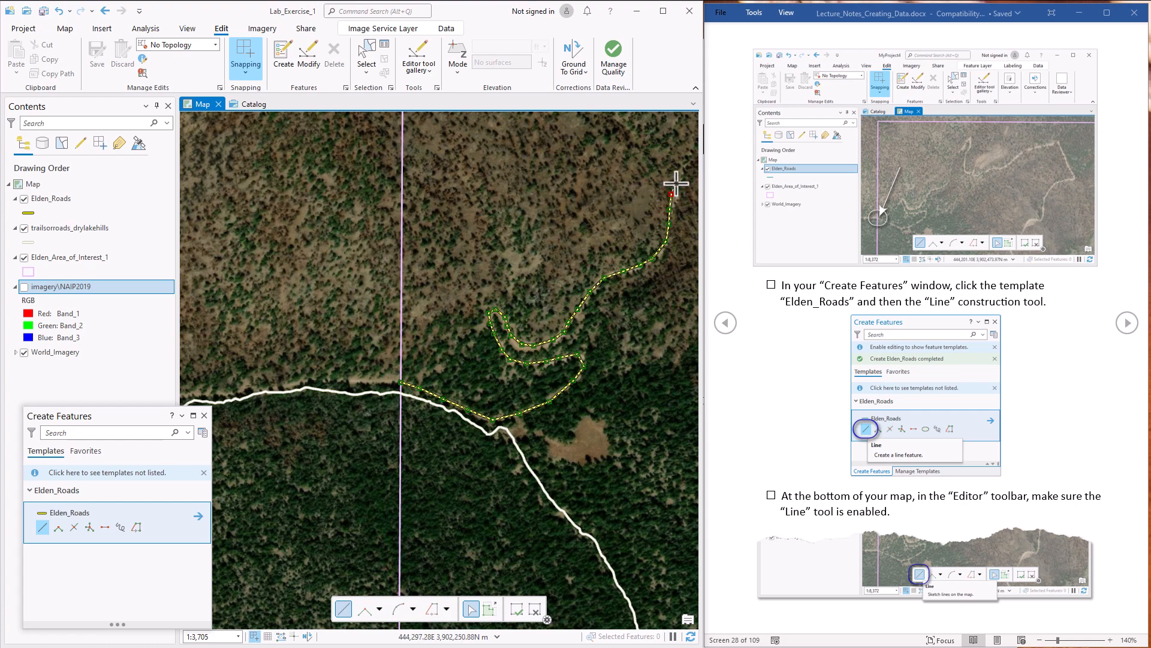
{"action": "left_click", "coordinate": [684, 166]}
Trace road 557 up to the hairpin just south of the area of interest's northern boundary and back down its southbound leg.
{"action": "mouse_move", "coordinate": [651, 195]}
{"action": "left_mouse_down"}
{"action": "mouse_move", "coordinate": [473, 329]}
{"action": "mouse_move", "coordinate": [314, 419]}
{"action": "mouse_move", "coordinate": [270, 510]}
{"action": "left_mouse_up"}
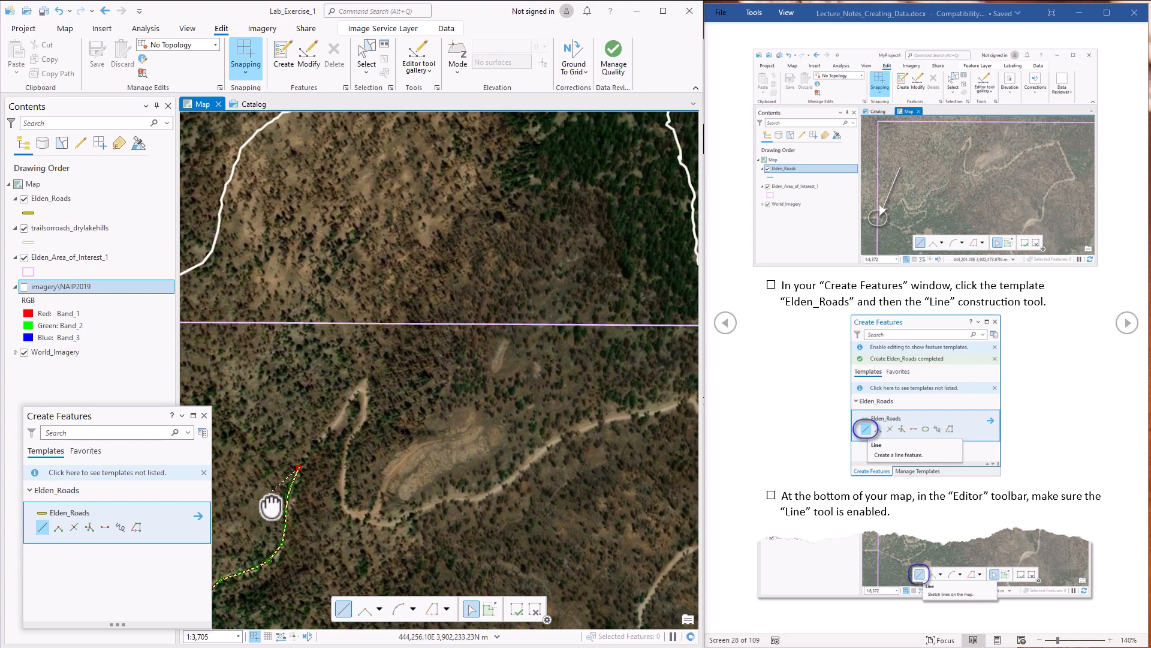
{"action": "left_click", "coordinate": [304, 455]}
{"action": "left_click", "coordinate": [319, 439]}
{"action": "left_click", "coordinate": [334, 421]}
{"action": "left_click", "coordinate": [345, 404]}
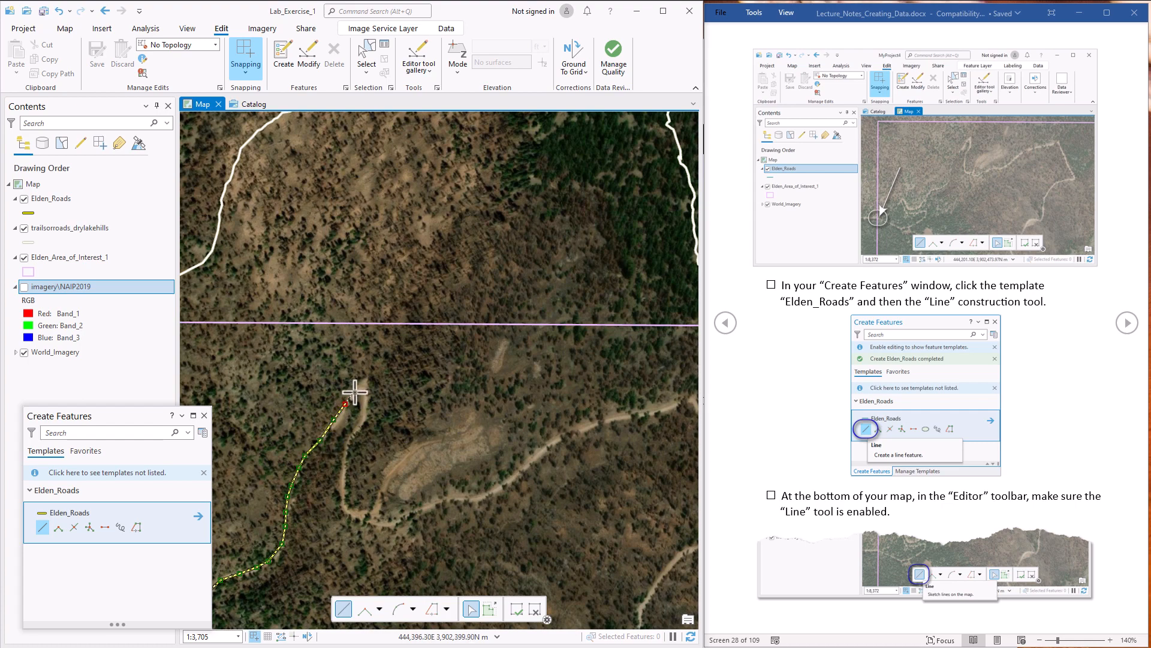
{"action": "left_click", "coordinate": [355, 391]}
{"action": "left_click", "coordinate": [365, 387]}
{"action": "left_click", "coordinate": [366, 404]}
{"action": "left_click", "coordinate": [362, 416]}
{"action": "left_click", "coordinate": [353, 437]}
{"action": "left_click", "coordinate": [345, 458]}
{"action": "left_click", "coordinate": [342, 488]}
{"action": "left_click", "coordinate": [346, 505]}
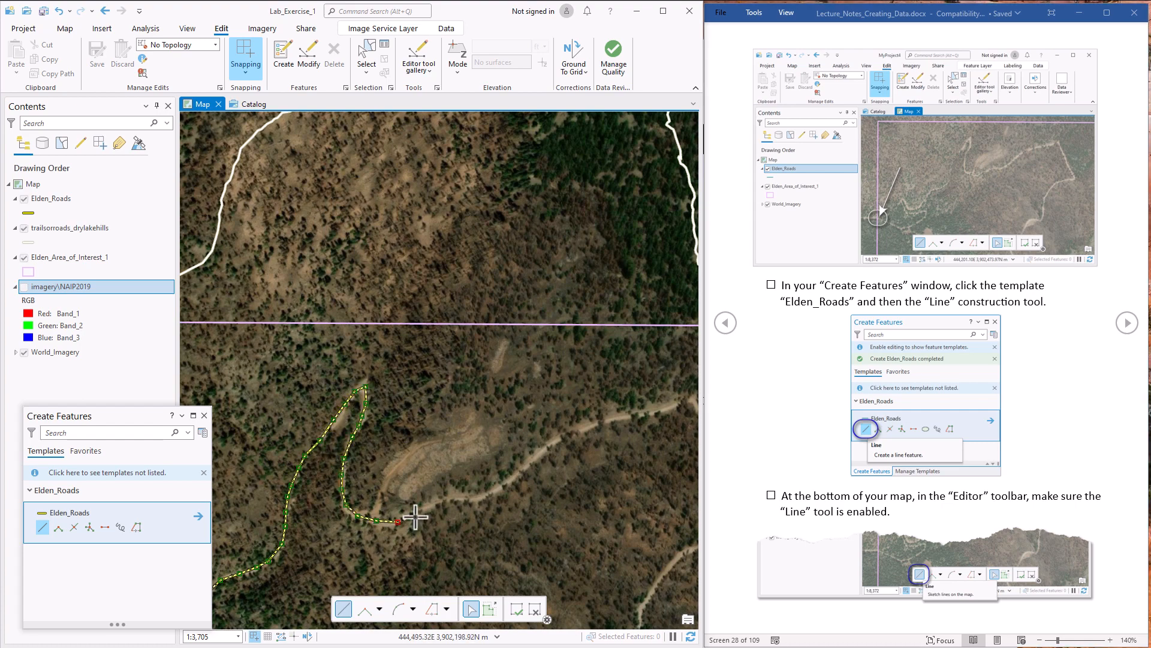
Trace road 557 east and northeast along the lower side of the large bare slope.
{"action": "left_click", "coordinate": [418, 513]}
{"action": "left_click", "coordinate": [446, 502]}
{"action": "left_click", "coordinate": [477, 498]}
{"action": "left_click", "coordinate": [487, 495]}
{"action": "left_click", "coordinate": [511, 478]}
{"action": "left_click", "coordinate": [526, 463]}
{"action": "left_click", "coordinate": [548, 447]}
{"action": "left_click", "coordinate": [571, 433]}
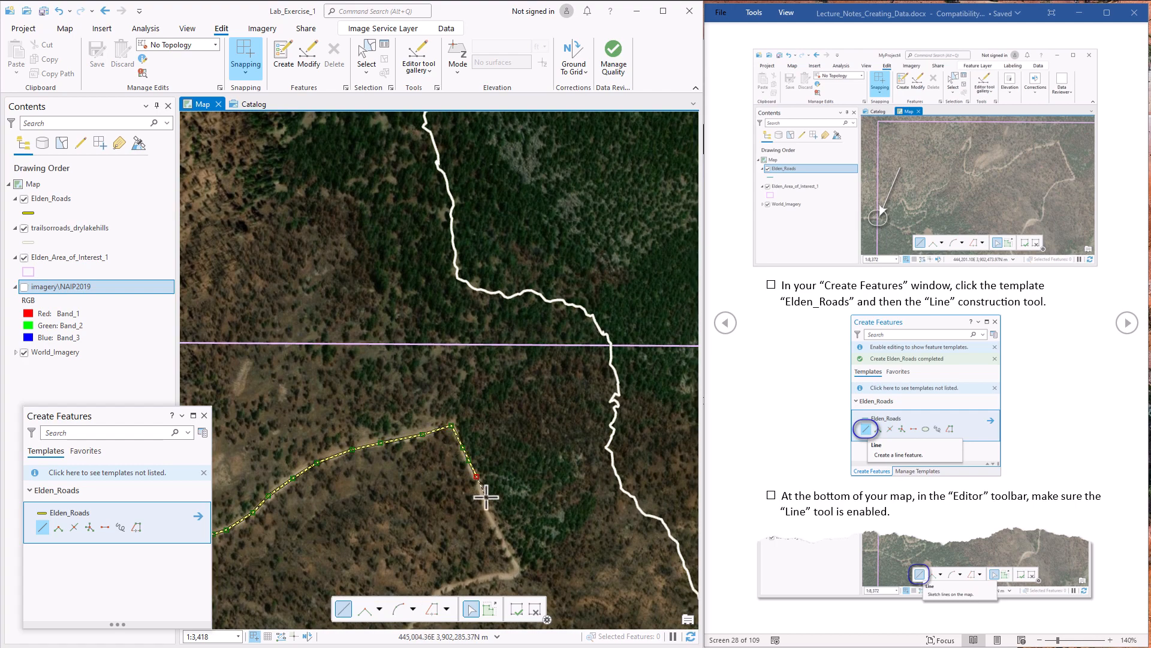
Trace road 557 southeast to its sharp eastern corner and begin the stretch back toward the southwest.
{"action": "left_click", "coordinate": [487, 498]}
{"action": "left_click", "coordinate": [491, 514]}
{"action": "left_click", "coordinate": [496, 537]}
{"action": "left_click", "coordinate": [508, 550]}
{"action": "mouse_move", "coordinate": [524, 568]}
{"action": "left_mouse_down"}
{"action": "mouse_move", "coordinate": [537, 564]}
{"action": "mouse_move", "coordinate": [639, 244]}
{"action": "left_mouse_up"}
{"action": "left_click", "coordinate": [635, 248]}
{"action": "left_click", "coordinate": [626, 252]}
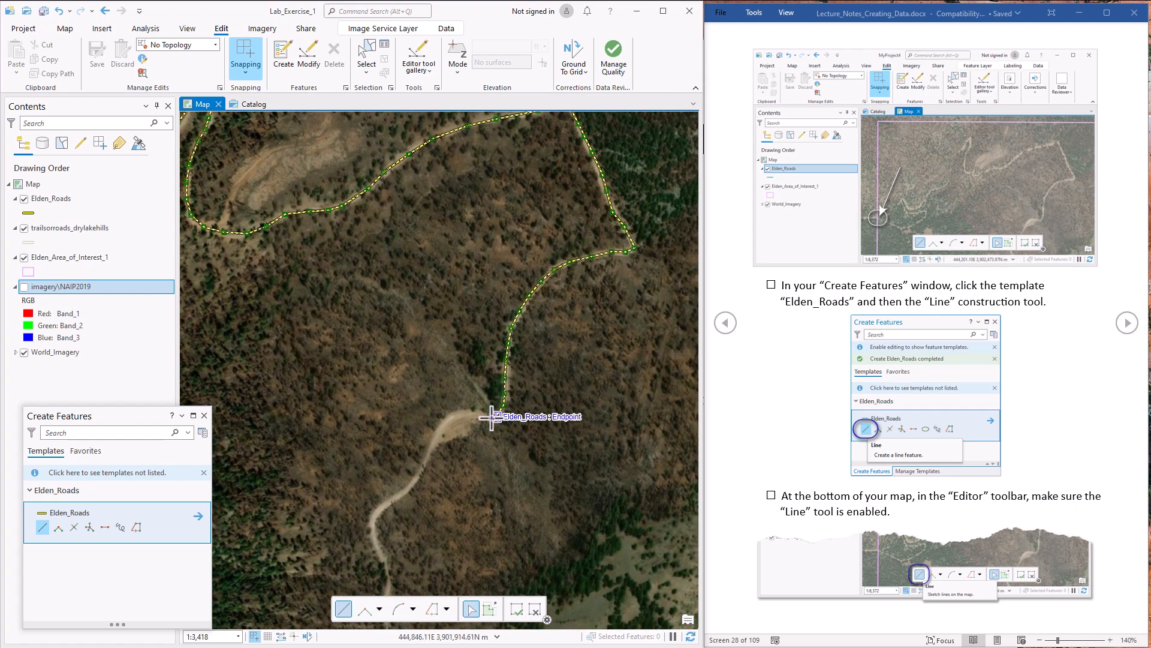
Trace road 557 west around the wide dirt bend and southwest down the slope.
{"action": "left_click", "coordinate": [471, 412]}
{"action": "left_click", "coordinate": [447, 423]}
{"action": "left_click", "coordinate": [431, 453]}
{"action": "left_click", "coordinate": [408, 483]}
{"action": "left_click", "coordinate": [383, 495]}
{"action": "left_click", "coordinate": [376, 507]}
{"action": "left_click", "coordinate": [373, 527]}
{"action": "left_click_drag", "start_coordinate": [373, 528], "coordinate": [457, 329]}
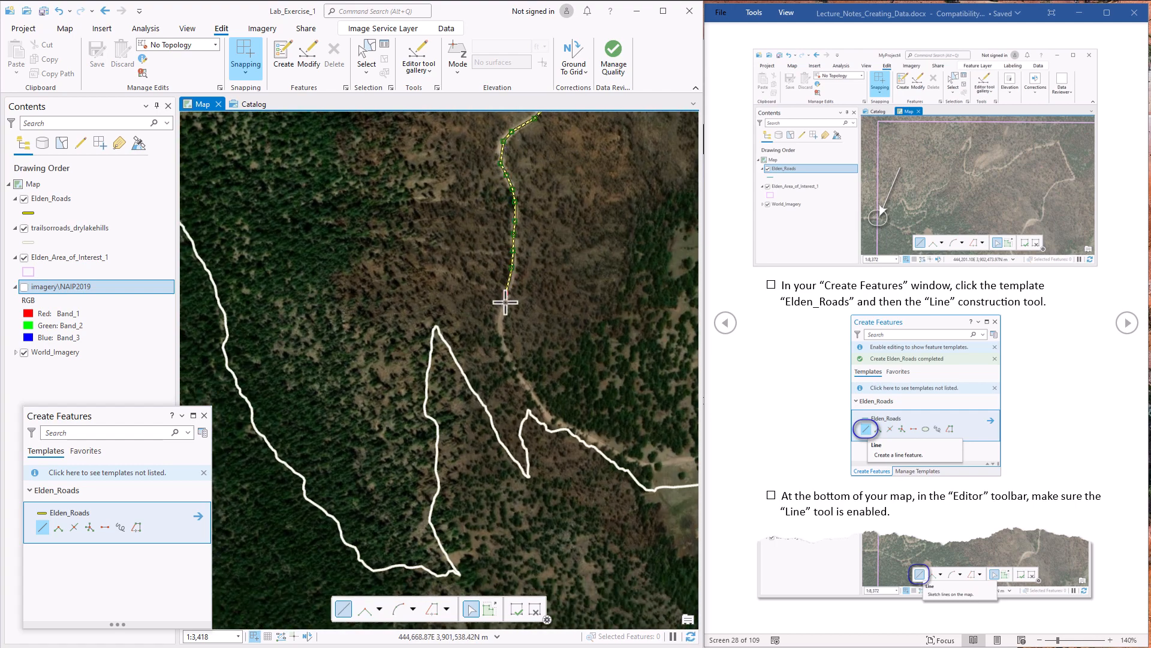
Trace road 557 south and southeast down the slope, and east above the small clearing beside the trail.
{"action": "left_click", "coordinate": [506, 353]}
{"action": "left_click", "coordinate": [545, 409]}
{"action": "left_click", "coordinate": [575, 427]}
{"action": "left_click", "coordinate": [628, 463]}
{"action": "left_click", "coordinate": [649, 467]}
{"action": "left_click_drag", "start_coordinate": [664, 463], "coordinate": [306, 320]}
{"action": "left_click", "coordinate": [343, 315]}
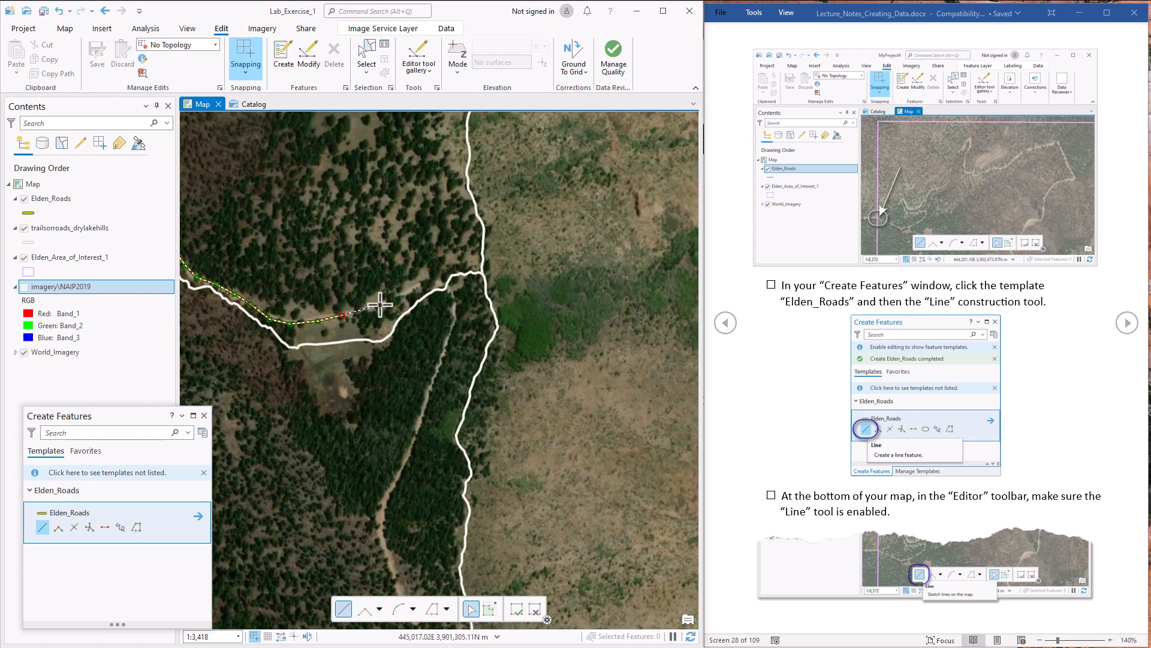
Trace road 557 east to the bend near the trail junction and south through the trees.
{"action": "left_click", "coordinate": [380, 304]}
{"action": "left_click", "coordinate": [419, 286]}
{"action": "left_click", "coordinate": [454, 293]}
{"action": "left_click", "coordinate": [450, 334]}
{"action": "left_click", "coordinate": [424, 405]}
{"action": "left_click", "coordinate": [394, 478]}
{"action": "left_click", "coordinate": [381, 539]}
Trace road 557 south-southeast along the forest edge to the dirt road fork in the open terrain.
{"action": "left_click_drag", "start_coordinate": [389, 560], "coordinate": [501, 145]}
{"action": "left_click", "coordinate": [511, 166]}
{"action": "left_click", "coordinate": [528, 204]}
{"action": "left_click", "coordinate": [541, 246]}
{"action": "left_click", "coordinate": [540, 285]}
{"action": "left_click", "coordinate": [548, 330]}
{"action": "left_click", "coordinate": [566, 377]}
{"action": "left_click", "coordinate": [555, 415]}
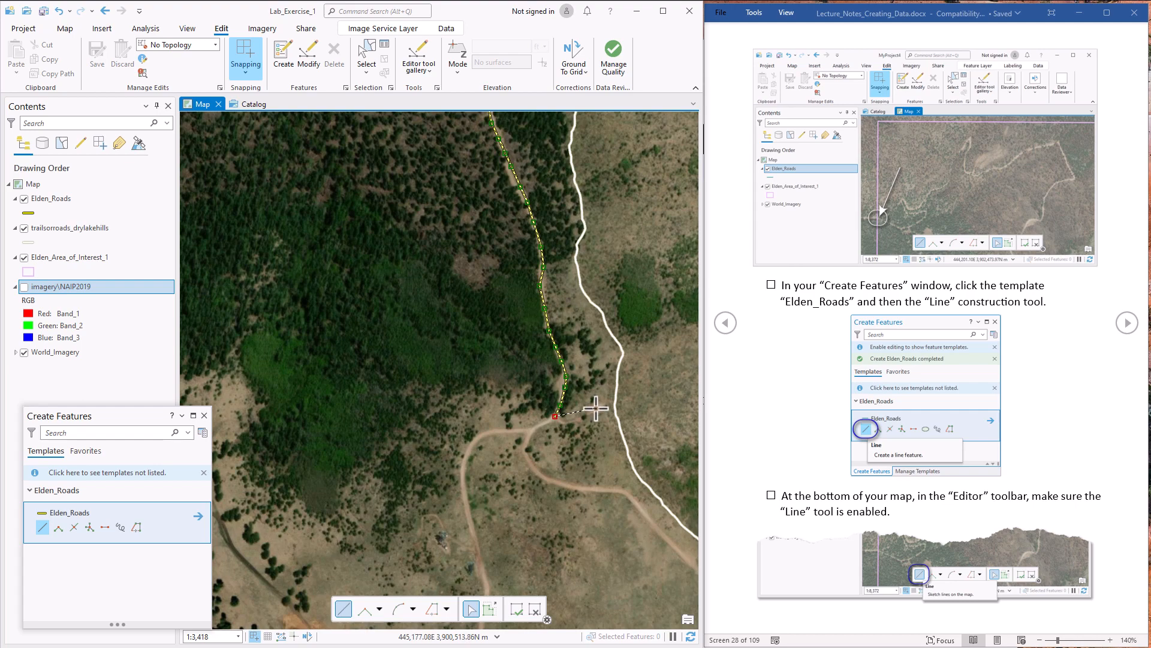
Trace road 557 through the fork, following the eastern branch around its curve and southeast across the open ground.
{"action": "left_click", "coordinate": [547, 420]}
{"action": "left_click", "coordinate": [532, 430]}
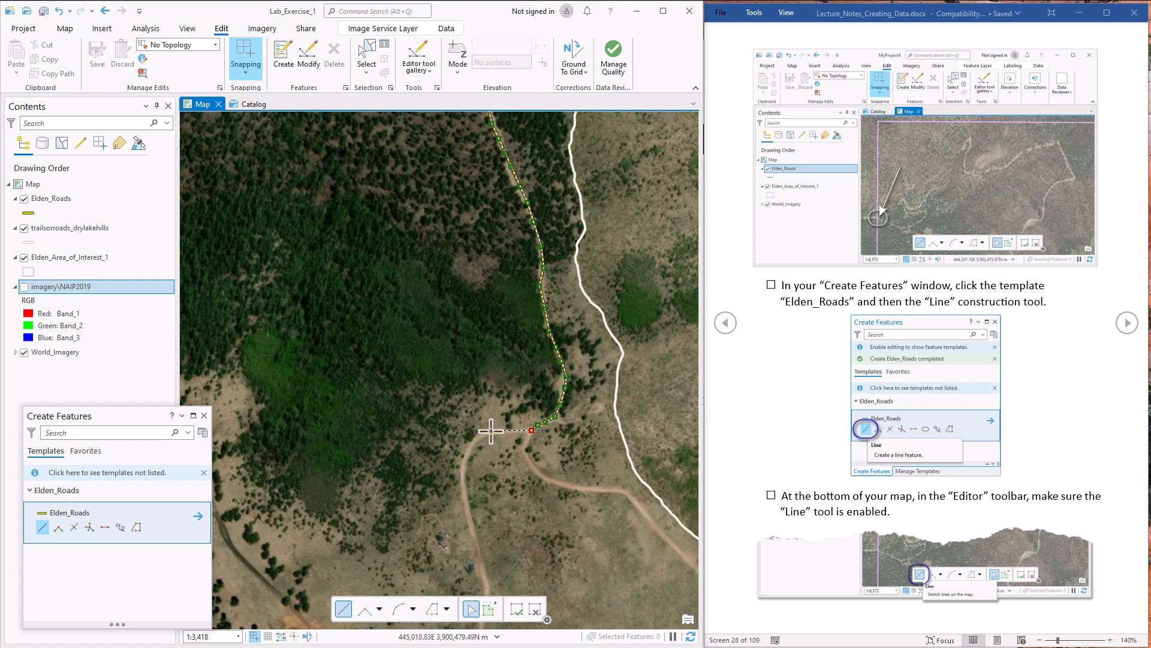
{"action": "left_click", "coordinate": [526, 439]}
{"action": "left_click", "coordinate": [524, 449]}
{"action": "left_click", "coordinate": [532, 467]}
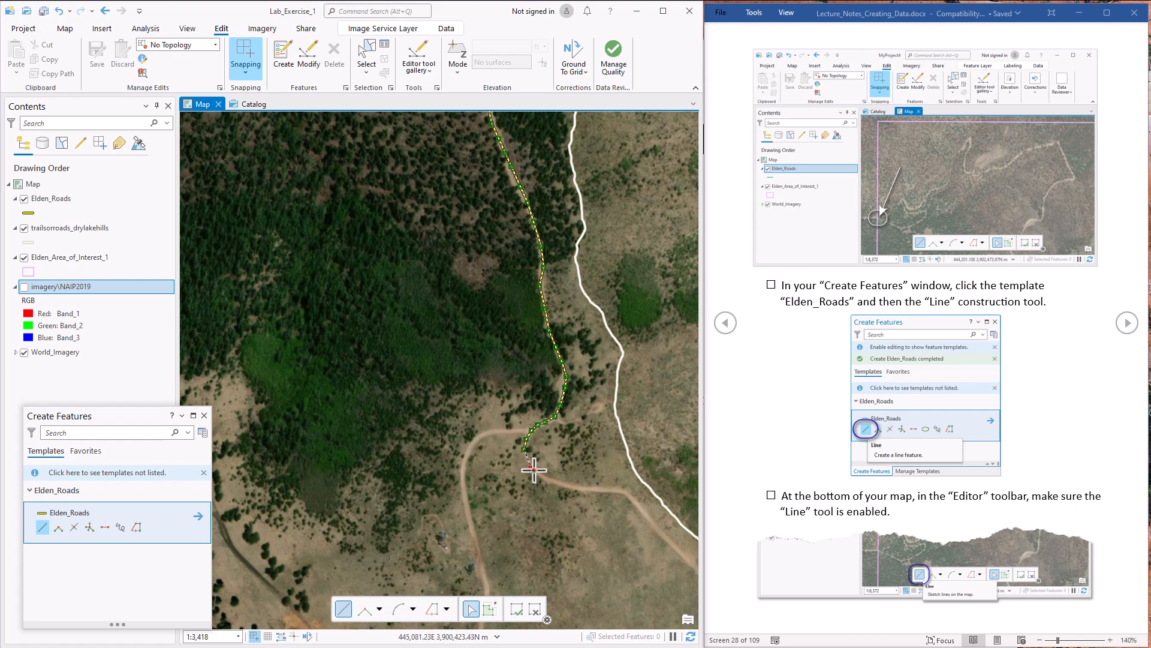
{"action": "left_click", "coordinate": [548, 477]}
{"action": "left_click", "coordinate": [563, 482]}
{"action": "left_click", "coordinate": [598, 490]}
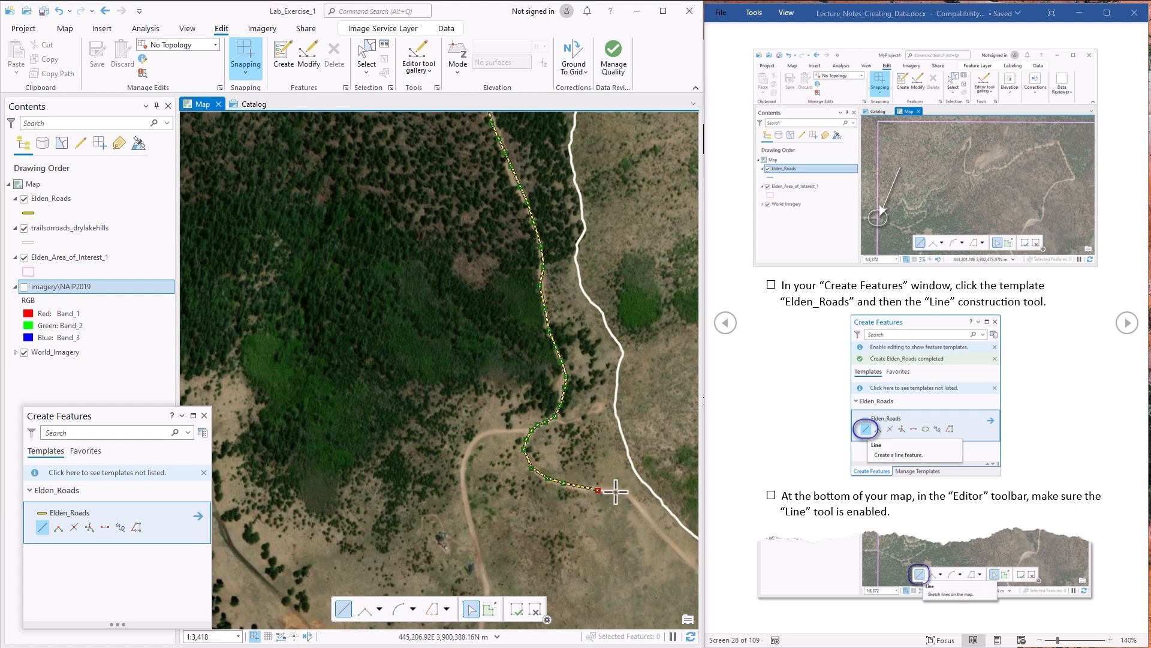
{"action": "left_click", "coordinate": [619, 492]}
{"action": "left_click", "coordinate": [635, 504]}
{"action": "left_click", "coordinate": [646, 523]}
{"action": "left_click", "coordinate": [666, 543]}
Trace road 557 southeast beside the trail, around its southward bend, and down toward the buildings.
{"action": "left_click_drag", "start_coordinate": [672, 551], "coordinate": [452, 275]}
{"action": "left_click", "coordinate": [462, 279]}
{"action": "left_click", "coordinate": [473, 291]}
{"action": "left_click", "coordinate": [499, 310]}
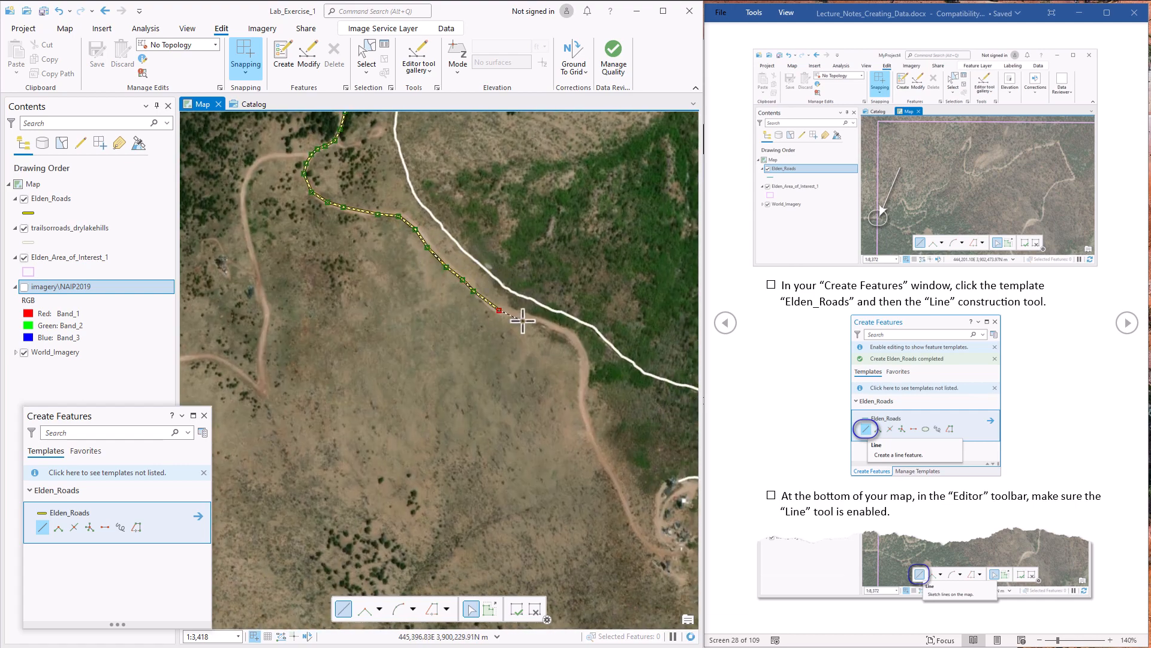
{"action": "left_click", "coordinate": [523, 321]}
{"action": "left_click", "coordinate": [581, 393]}
{"action": "left_click", "coordinate": [584, 406]}
{"action": "left_click", "coordinate": [588, 430]}
{"action": "left_click", "coordinate": [599, 452]}
{"action": "left_click", "coordinate": [604, 462]}
{"action": "left_click", "coordinate": [614, 475]}
{"action": "left_click", "coordinate": [618, 487]}
{"action": "left_click", "coordinate": [623, 500]}
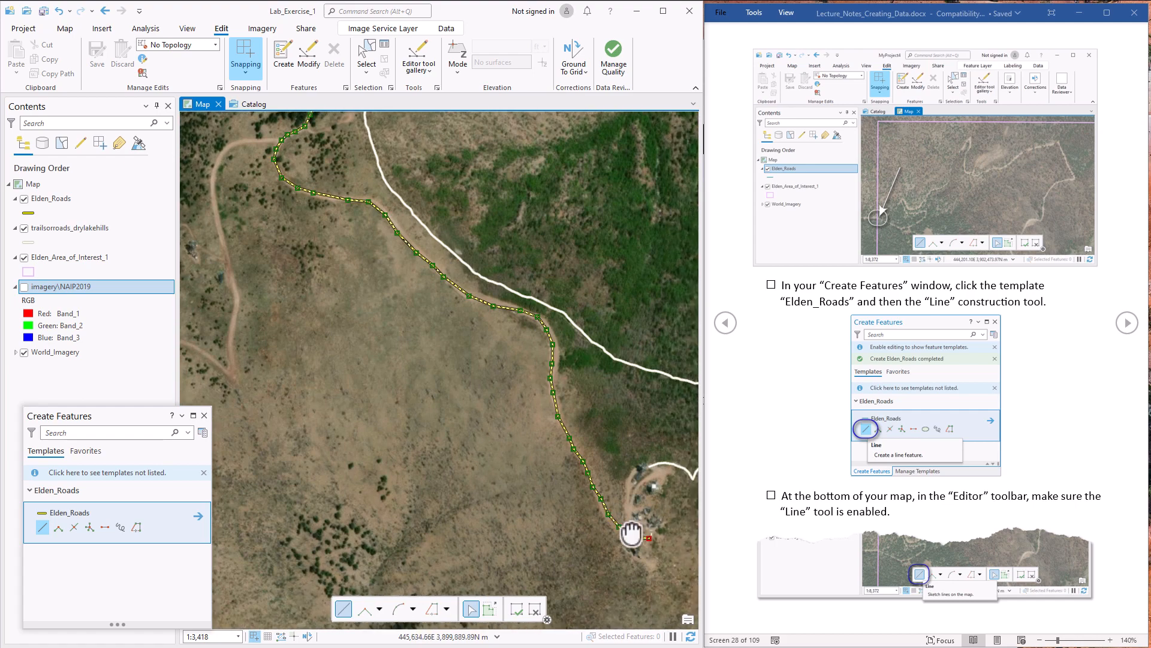
Trace road 557 around the buildings to the snapped trailsorroads_drylakehills vertex and finish the sketch.
{"action": "left_click", "coordinate": [509, 483]}
{"action": "left_click", "coordinate": [492, 474]}
{"action": "left_click", "coordinate": [491, 461]}
{"action": "left_click", "coordinate": [495, 449]}
{"action": "left_click", "coordinate": [502, 438]}
{"action": "left_click", "coordinate": [513, 431]}
{"action": "left_click", "coordinate": [521, 428]}
{"action": "left_click", "coordinate": [531, 427]}
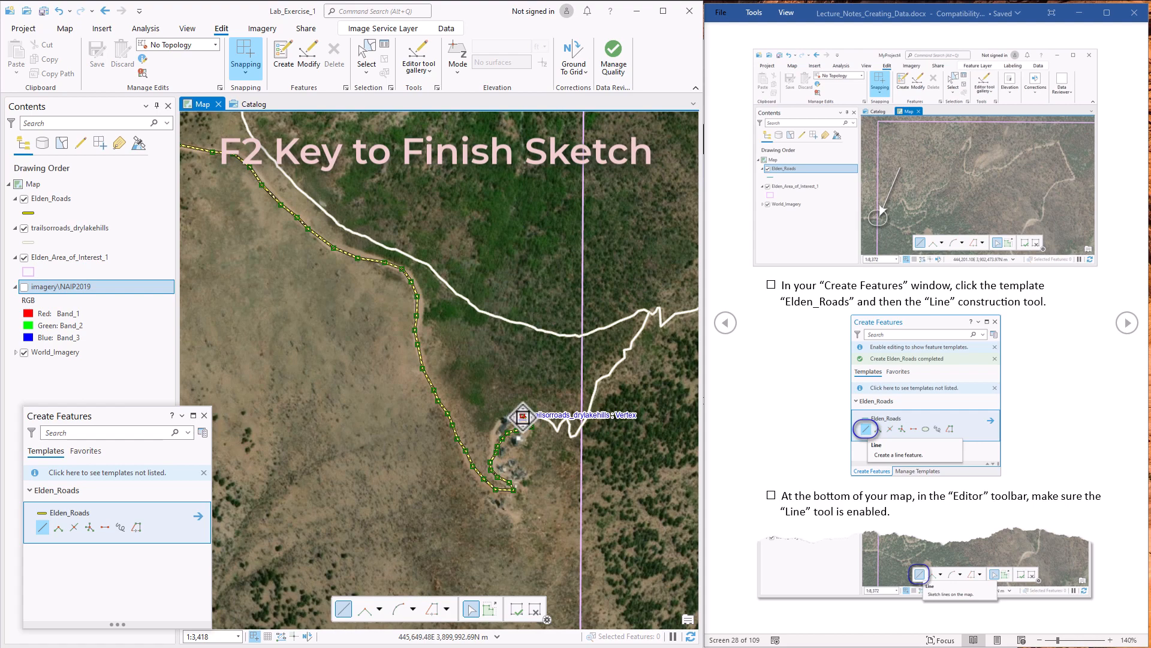
{"action": "right_click", "coordinate": [522, 416]}
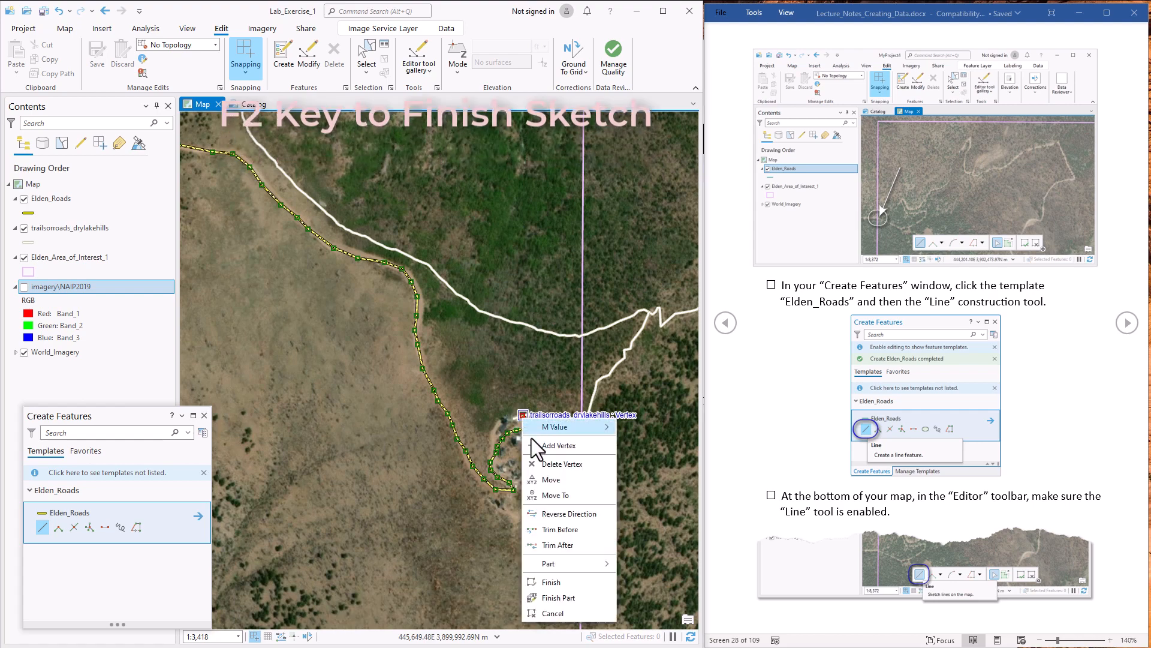
{"action": "left_click", "coordinate": [555, 578]}
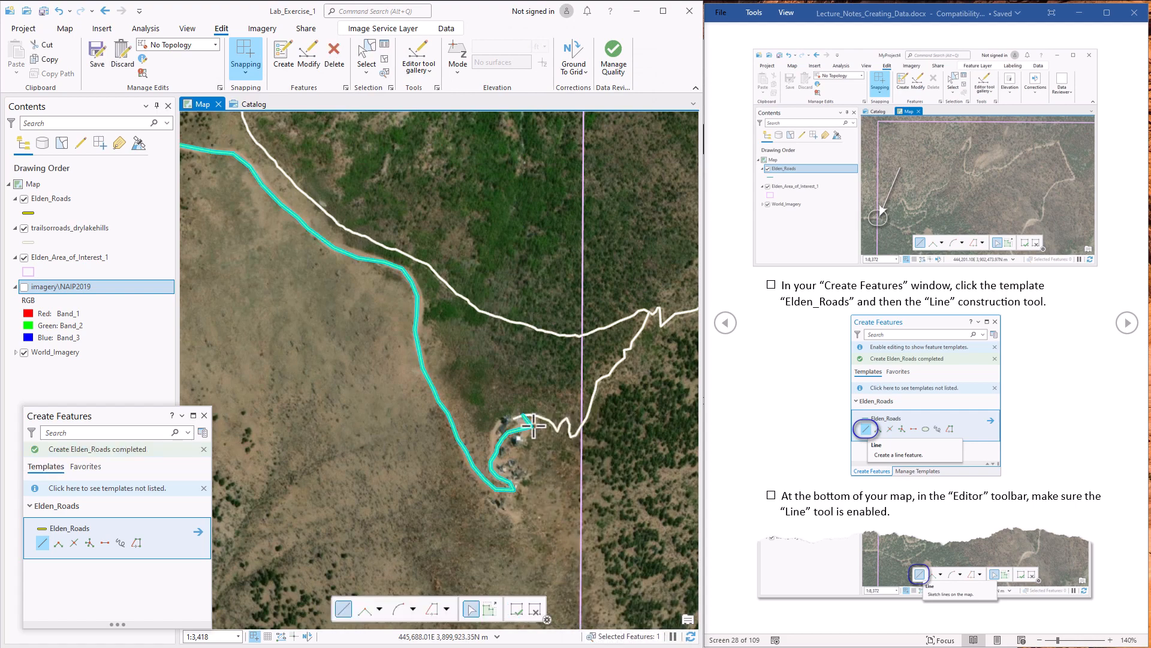
Advance the lecture notes to the road number instructions and open the attributes of the new Elden_Roads line.
{"action": "left_click", "coordinate": [1127, 324]}
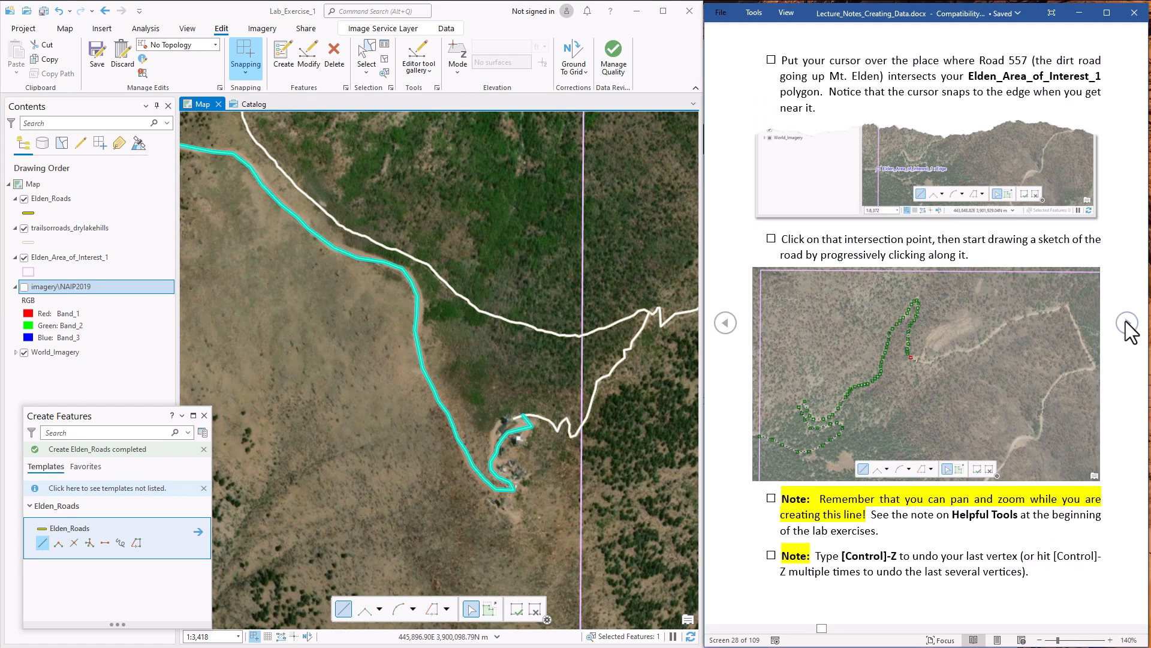
{"action": "left_click", "coordinate": [1126, 324]}
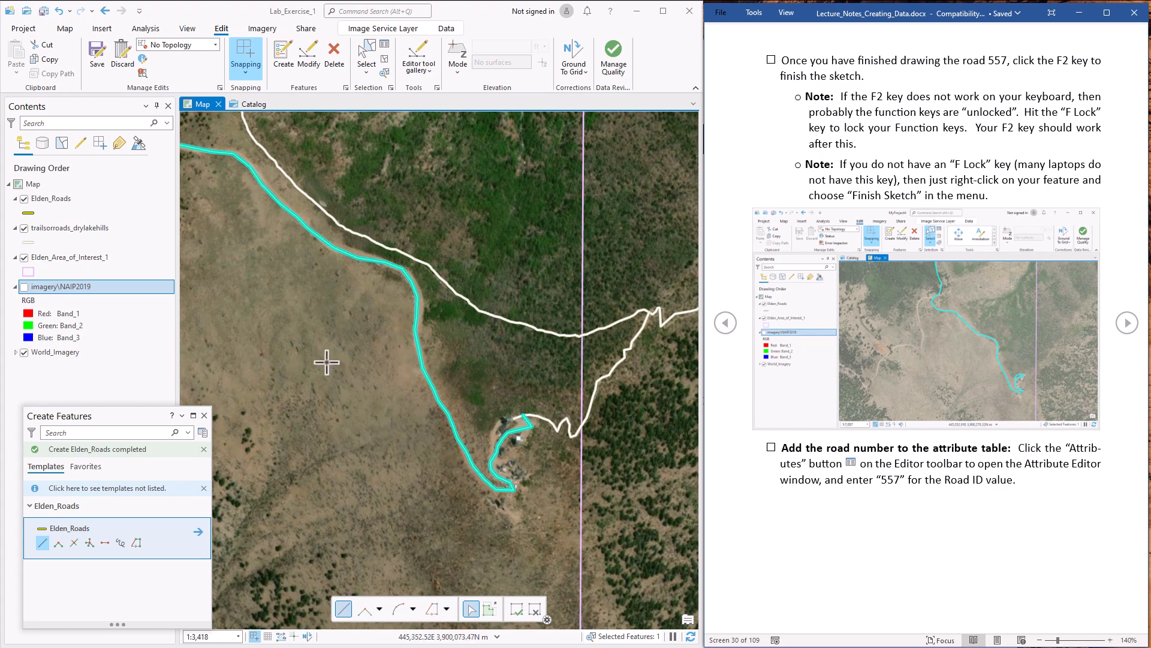
{"action": "left_click", "coordinate": [384, 46]}
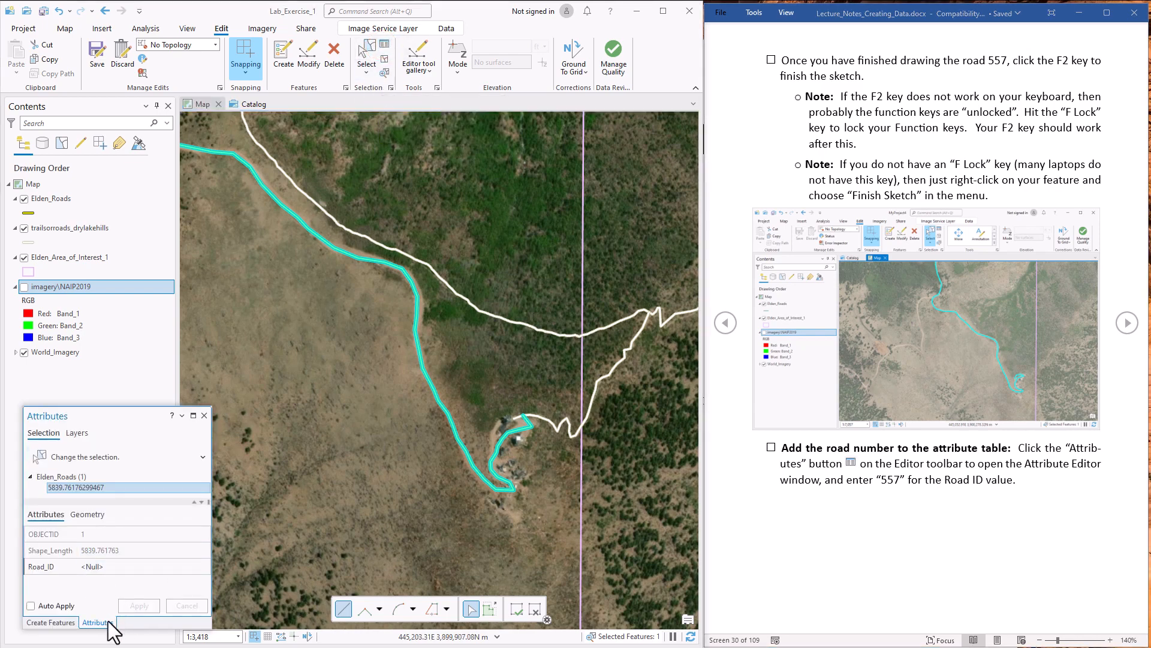
{"action": "left_click", "coordinate": [56, 622]}
{"action": "left_click", "coordinate": [105, 622]}
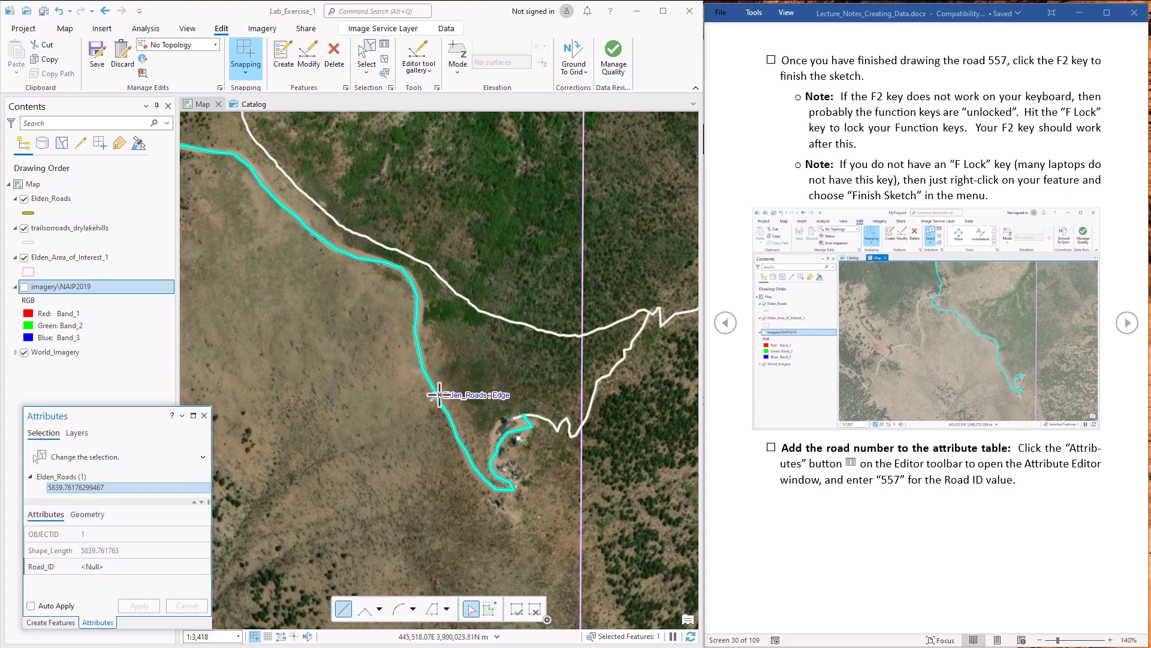
Set the new road's Road_ID to 557, apply the change, and switch back to the Explore tool.
{"action": "left_click", "coordinate": [100, 566]}
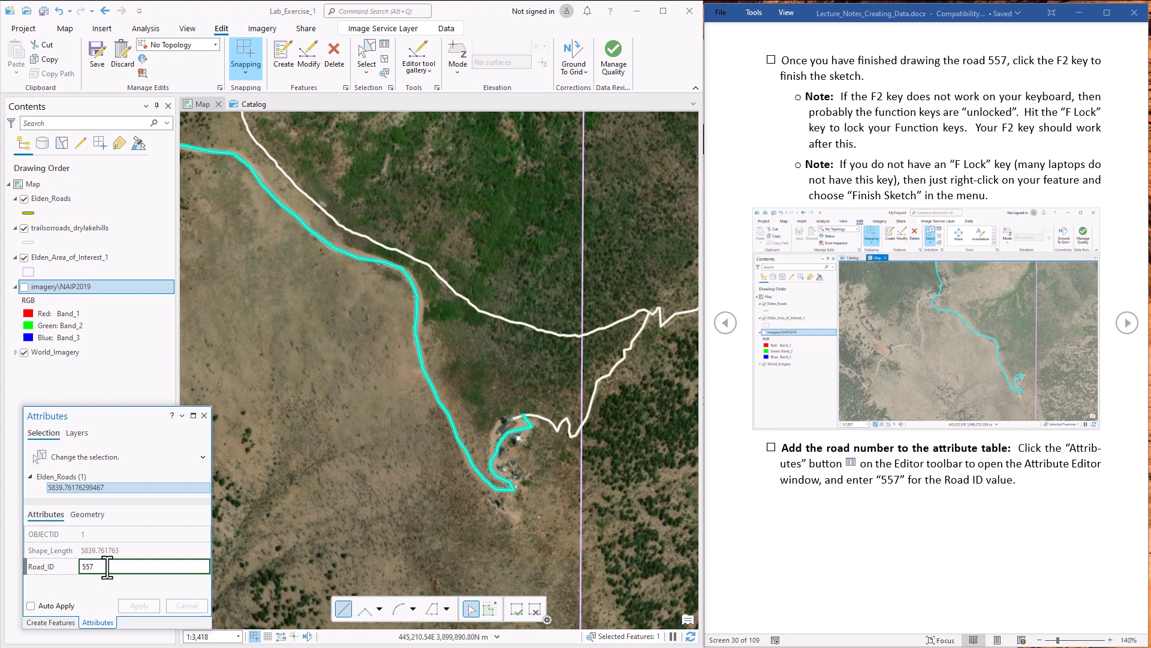
{"action": "key", "text": "Return"}
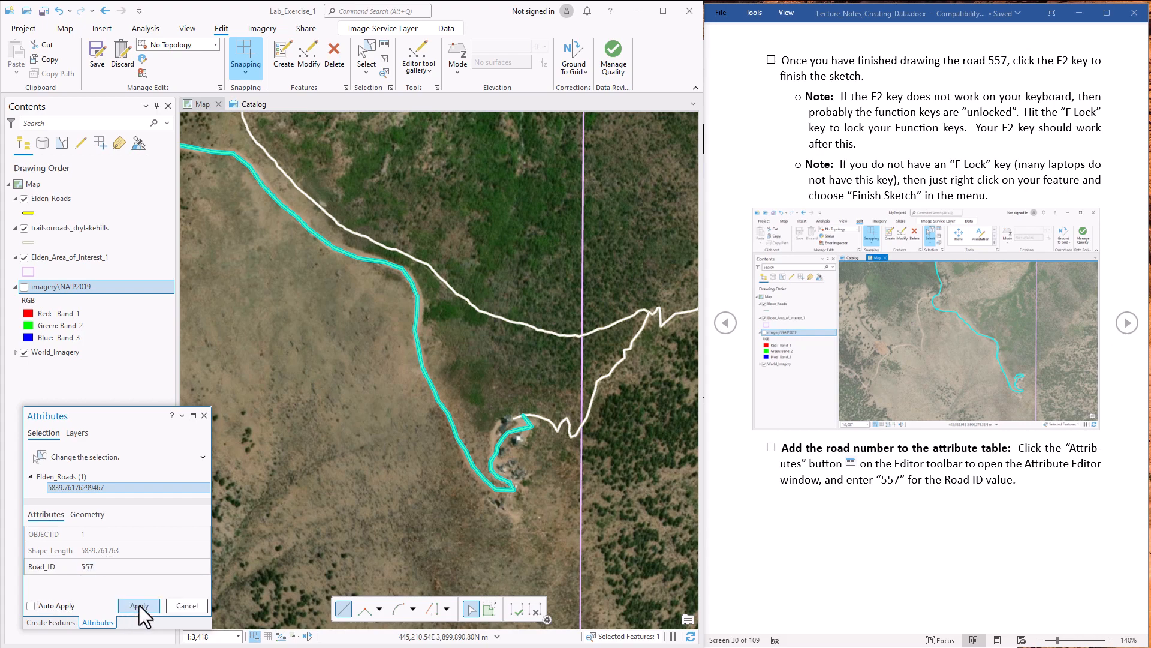
{"action": "left_click", "coordinate": [140, 605]}
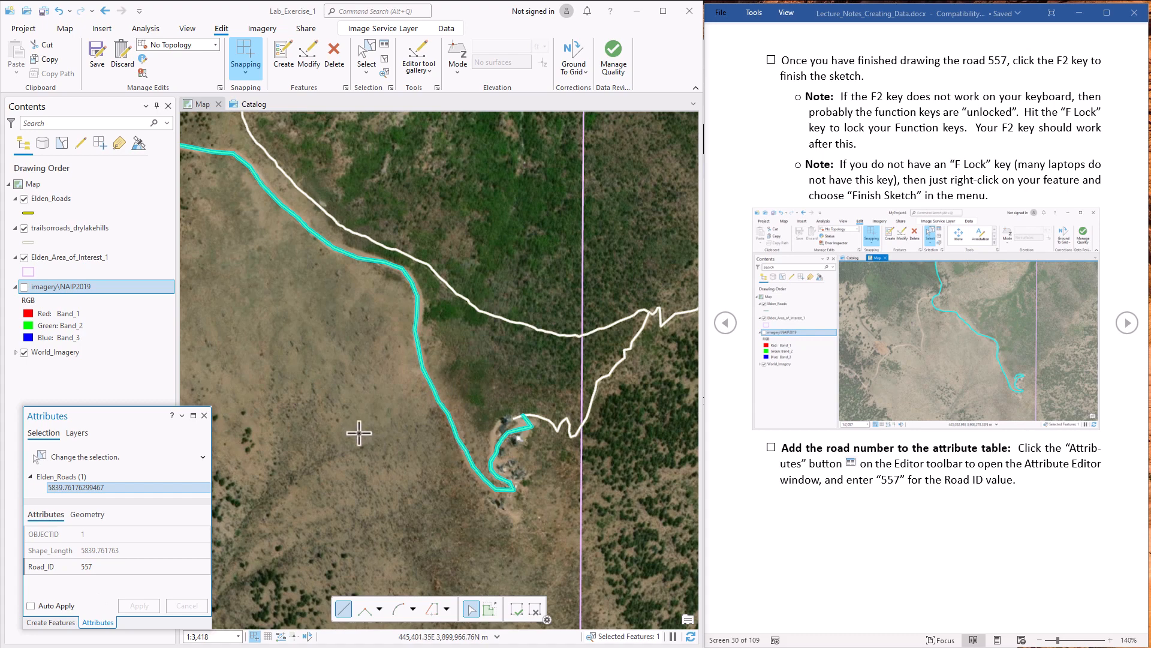
{"action": "left_click", "coordinate": [65, 29]}
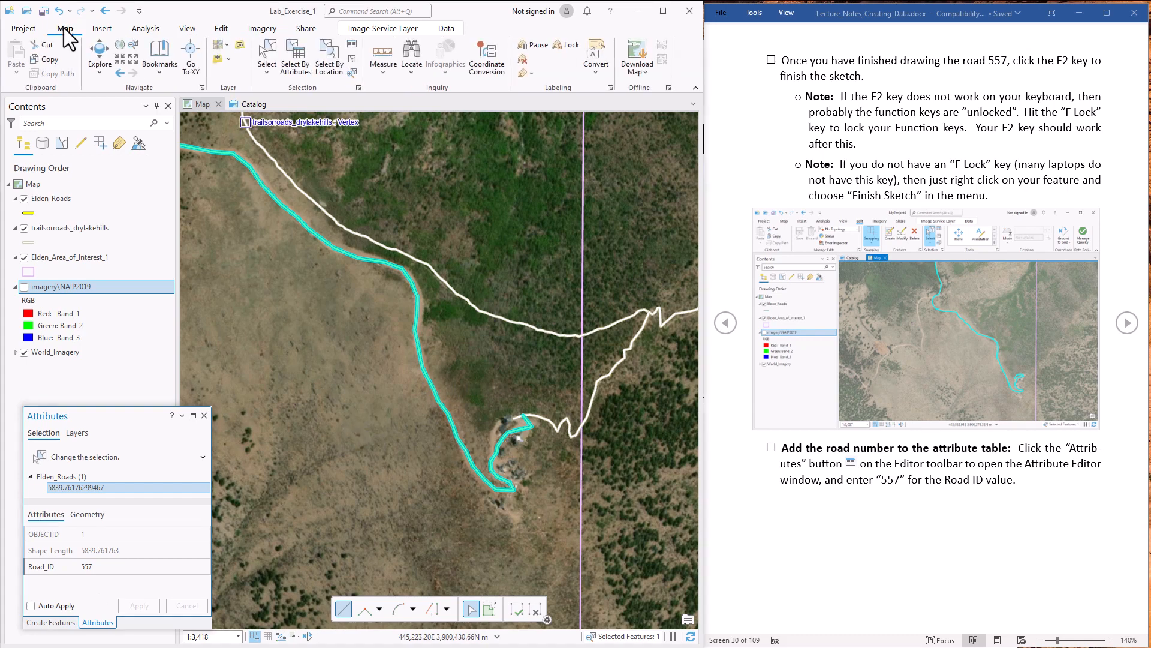
{"action": "left_click", "coordinate": [99, 53]}
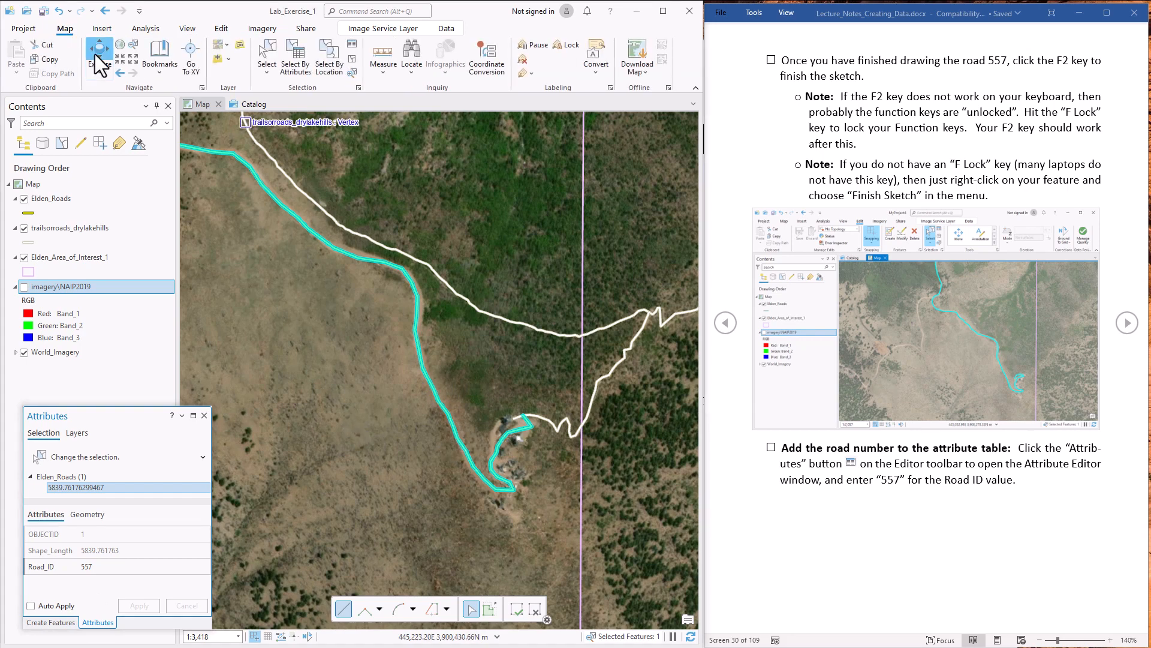
Check the new road's attributes in its map pop-up, close it, and advance the lecture notes to the feature-modifying instructions.
{"action": "left_click", "coordinate": [323, 252]}
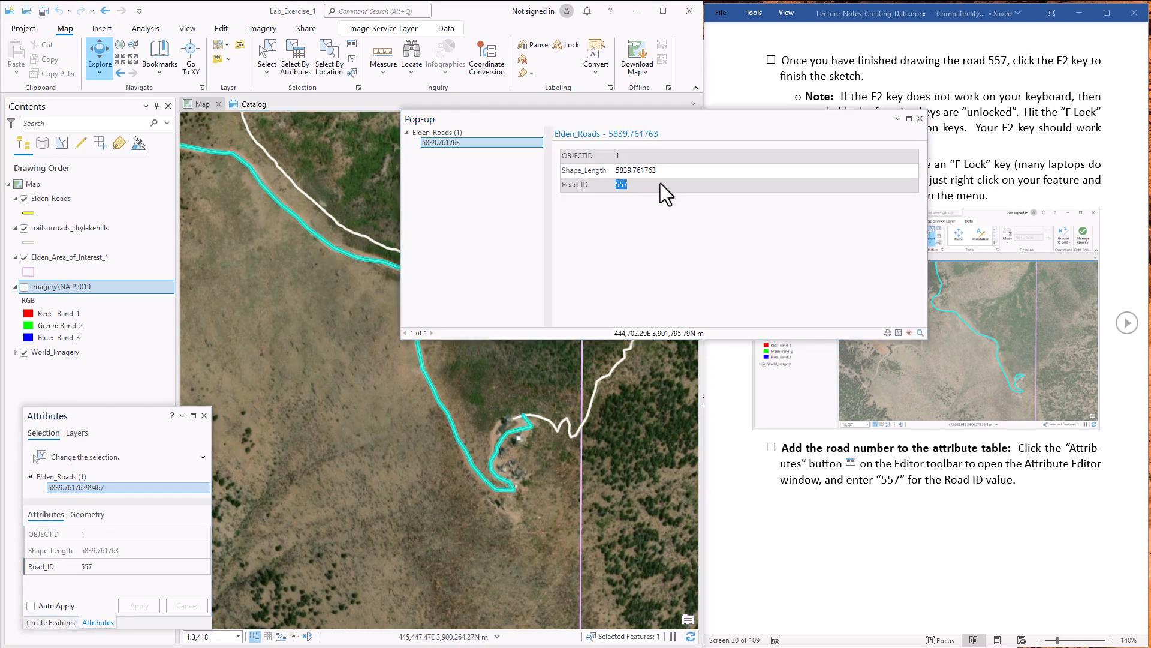
{"action": "left_click", "coordinate": [919, 118]}
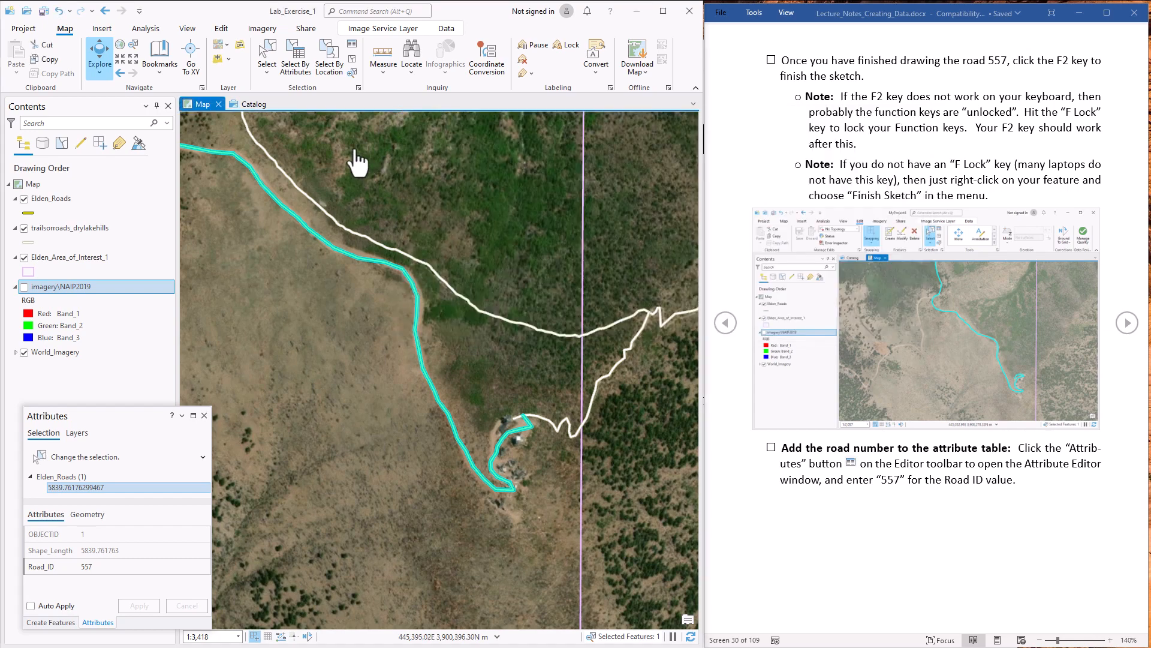
{"action": "left_click", "coordinate": [1128, 322]}
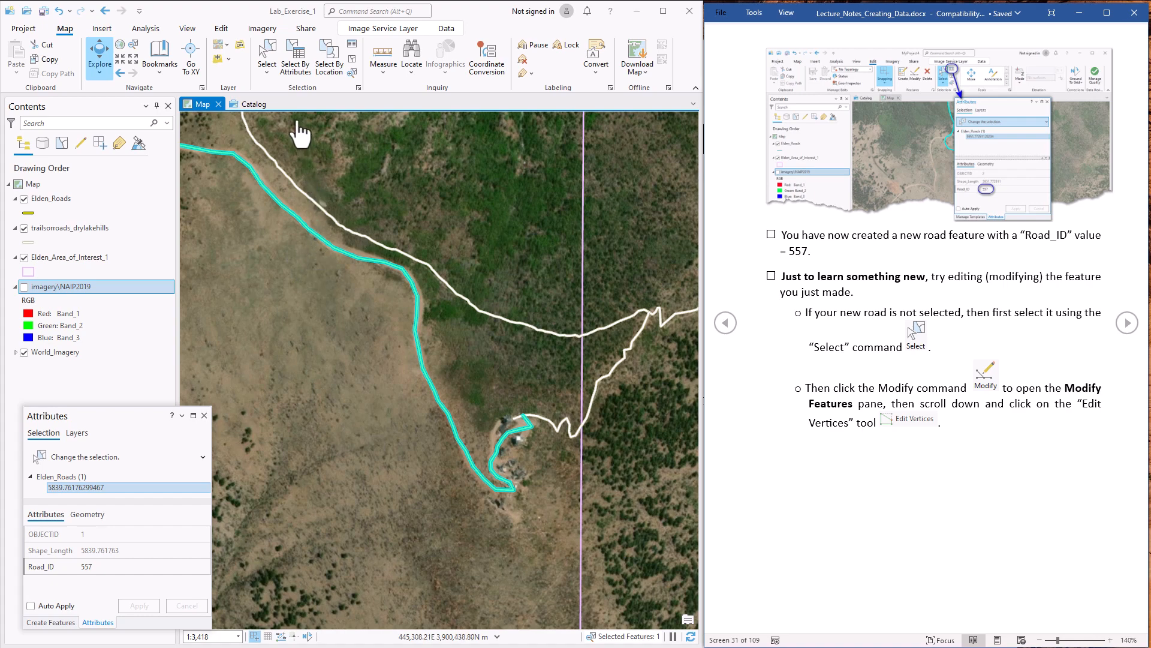
Open the Modify Features tools and start Edit Vertices on the selected road 557.
{"action": "left_click", "coordinate": [220, 30]}
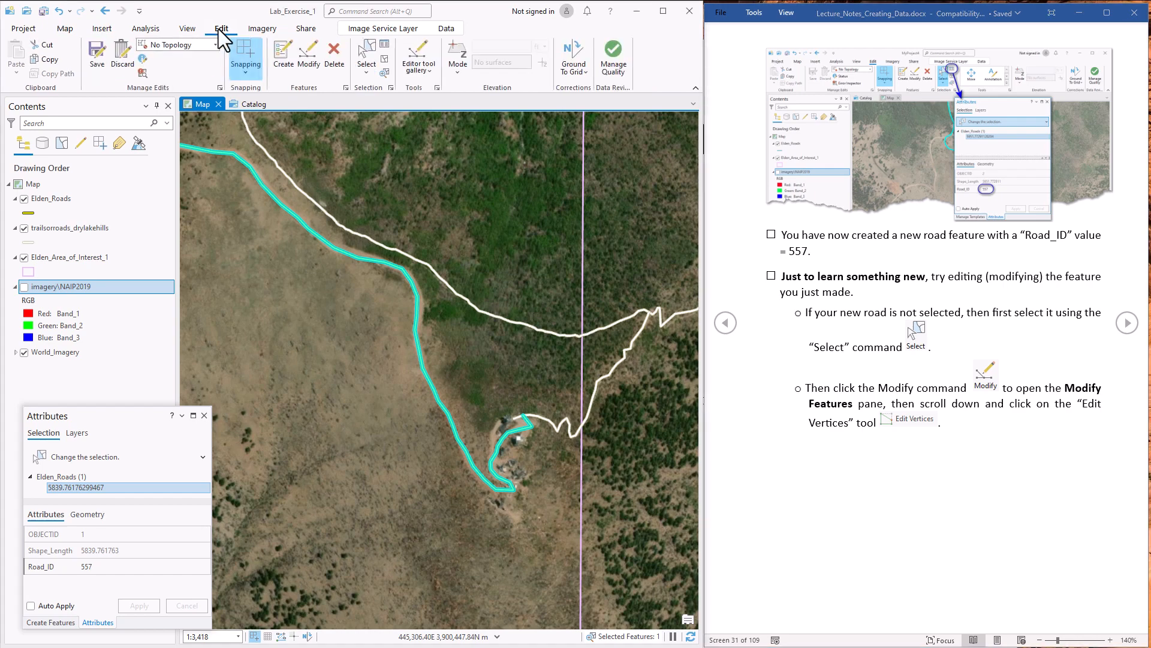
{"action": "left_click", "coordinate": [312, 54]}
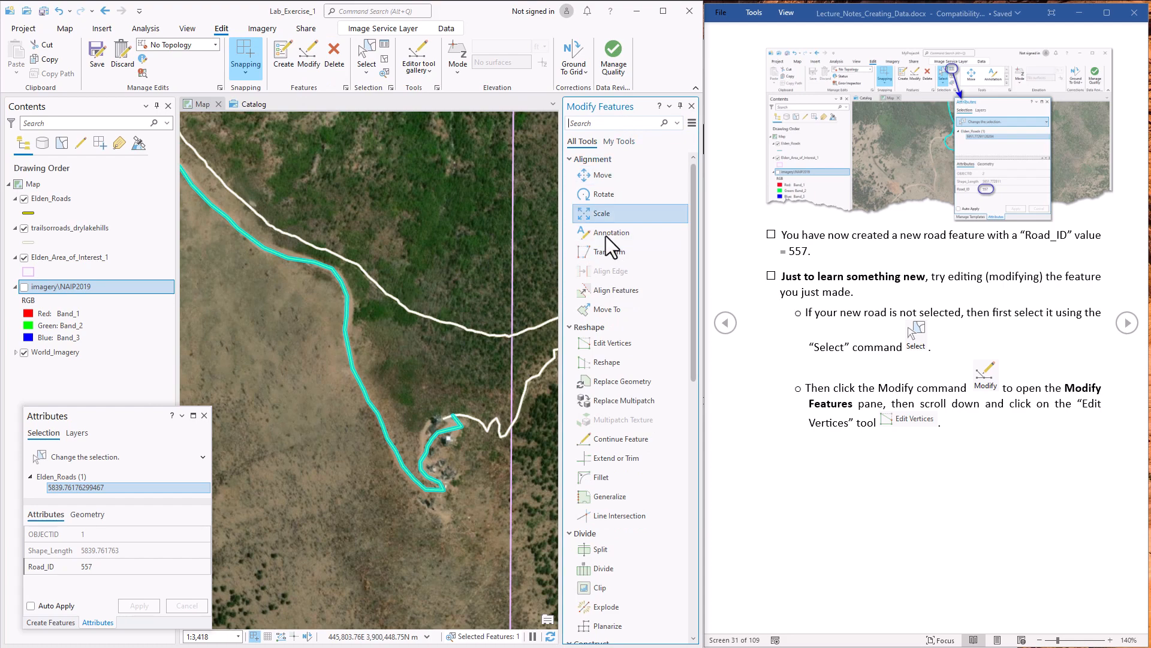
{"action": "left_click_drag", "start_coordinate": [693, 304], "coordinate": [720, 247]}
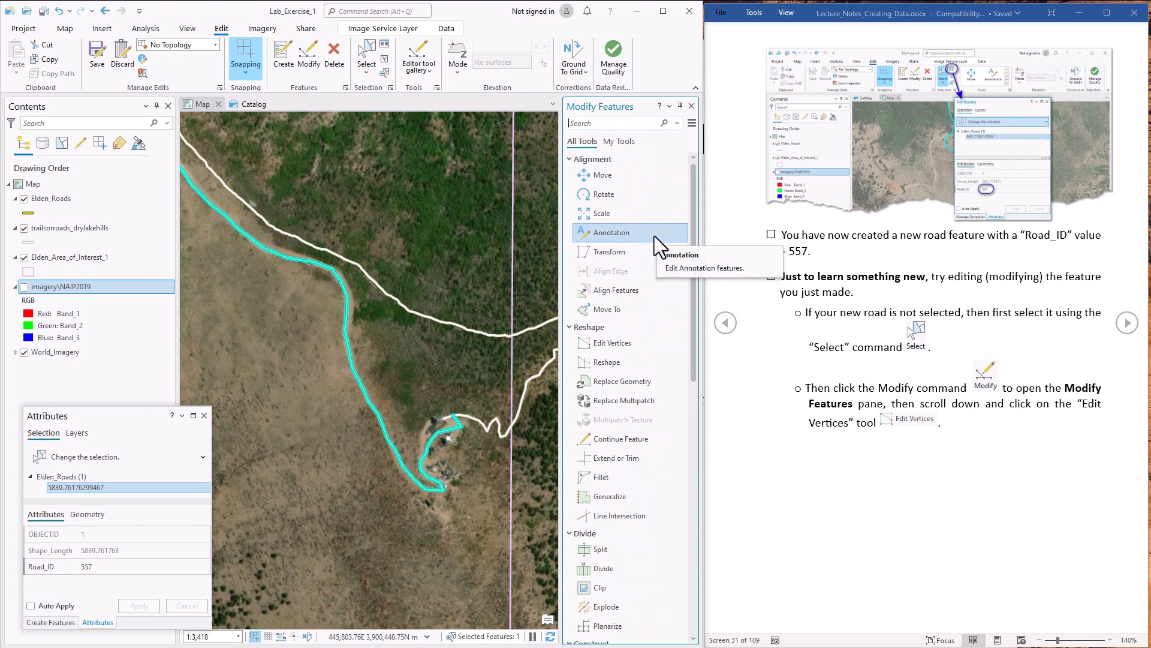
{"action": "left_click", "coordinate": [603, 343]}
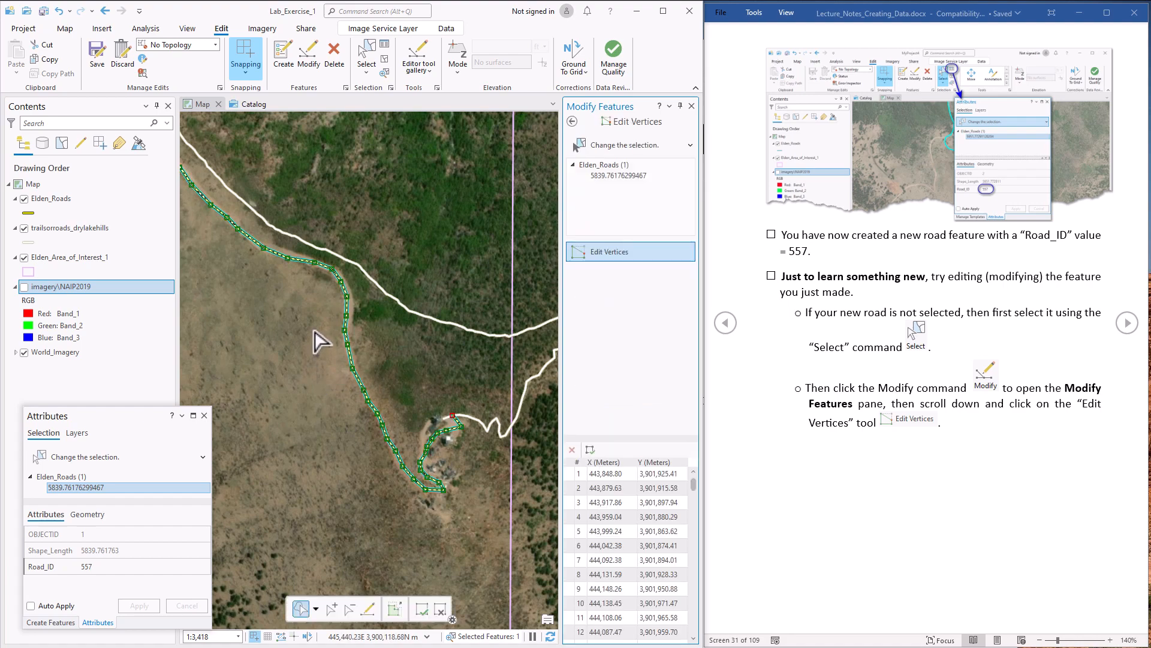
{"action": "scroll", "coordinate": [324, 336], "scroll_direction": "up", "scroll_amount": 1}
{"action": "scroll", "coordinate": [324, 336], "scroll_direction": "up", "scroll_amount": 2}
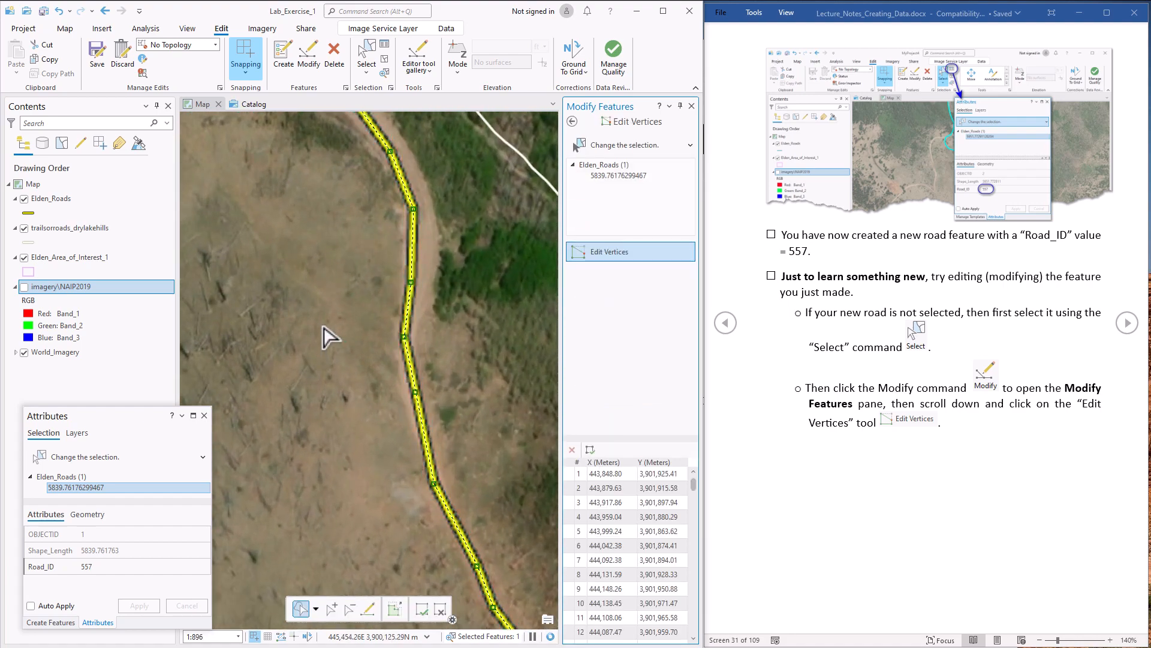
Try deleting the road vertex where the line bends farthest west, and undo the deletion.
{"action": "mouse_move", "coordinate": [405, 336]}
{"action": "left_mouse_down"}
{"action": "mouse_move", "coordinate": [453, 337]}
{"action": "mouse_move", "coordinate": [462, 363]}
{"action": "mouse_move", "coordinate": [453, 340]}
{"action": "mouse_move", "coordinate": [406, 334]}
{"action": "left_mouse_up"}
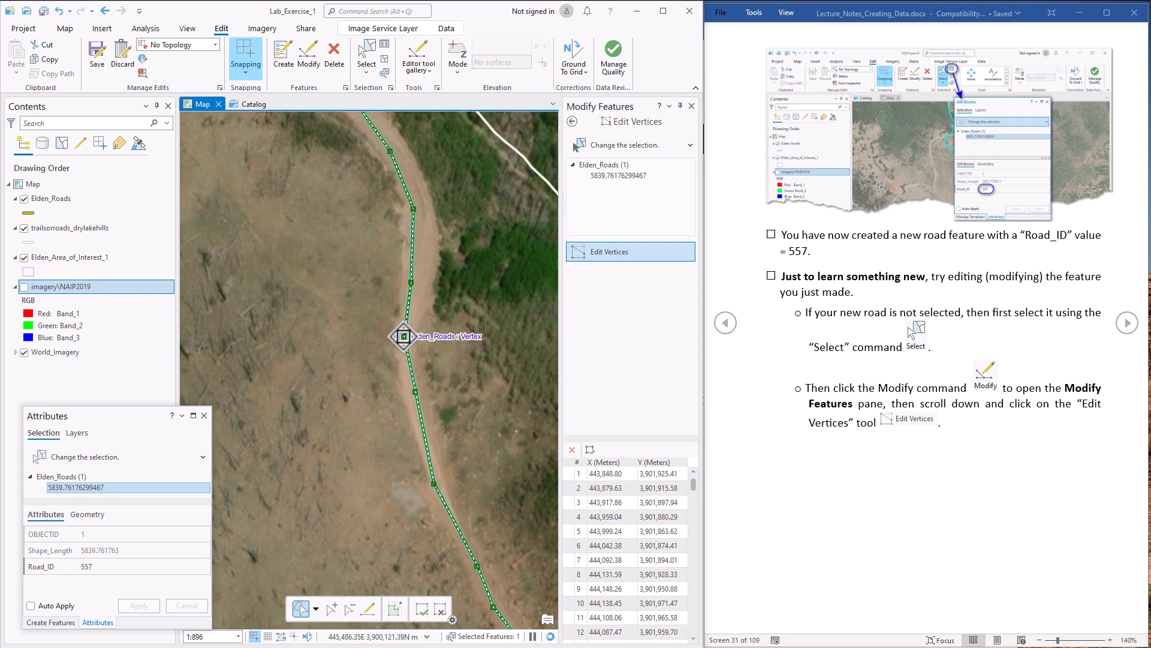
{"action": "right_click", "coordinate": [404, 336]}
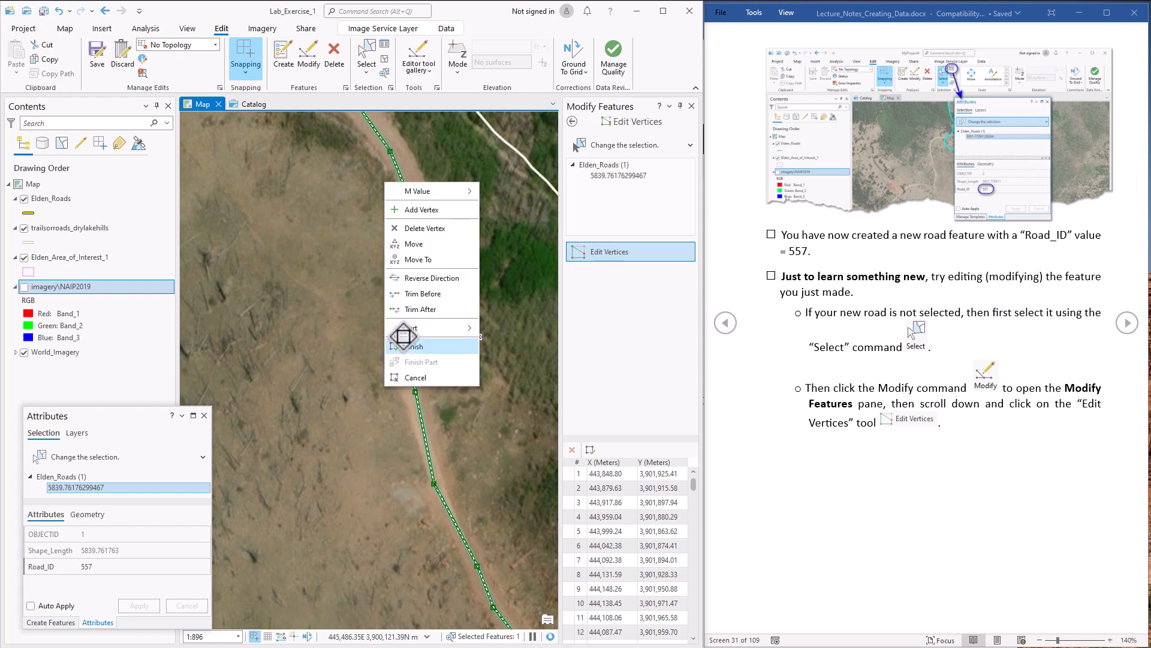
{"action": "left_click", "coordinate": [417, 230]}
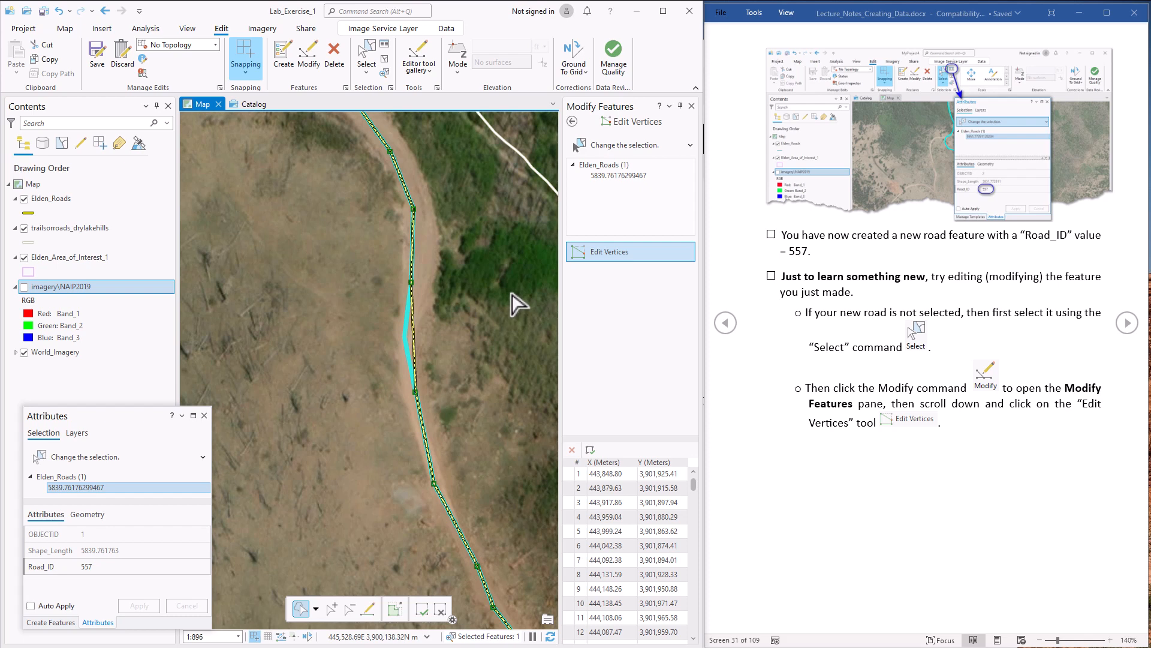
{"action": "key", "text": "ctrl+z"}
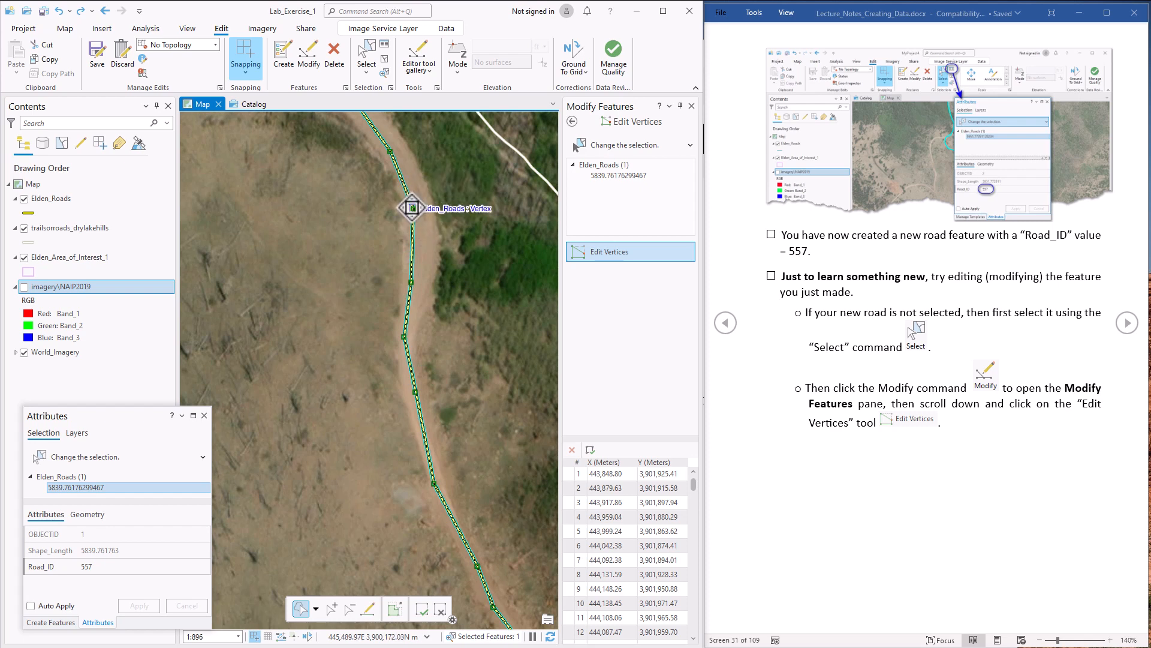
Move the upper bend's vertex east onto the road, add a vertex below it, and shift the line there to follow the curve.
{"action": "left_click_drag", "start_coordinate": [411, 204], "coordinate": [424, 208]}
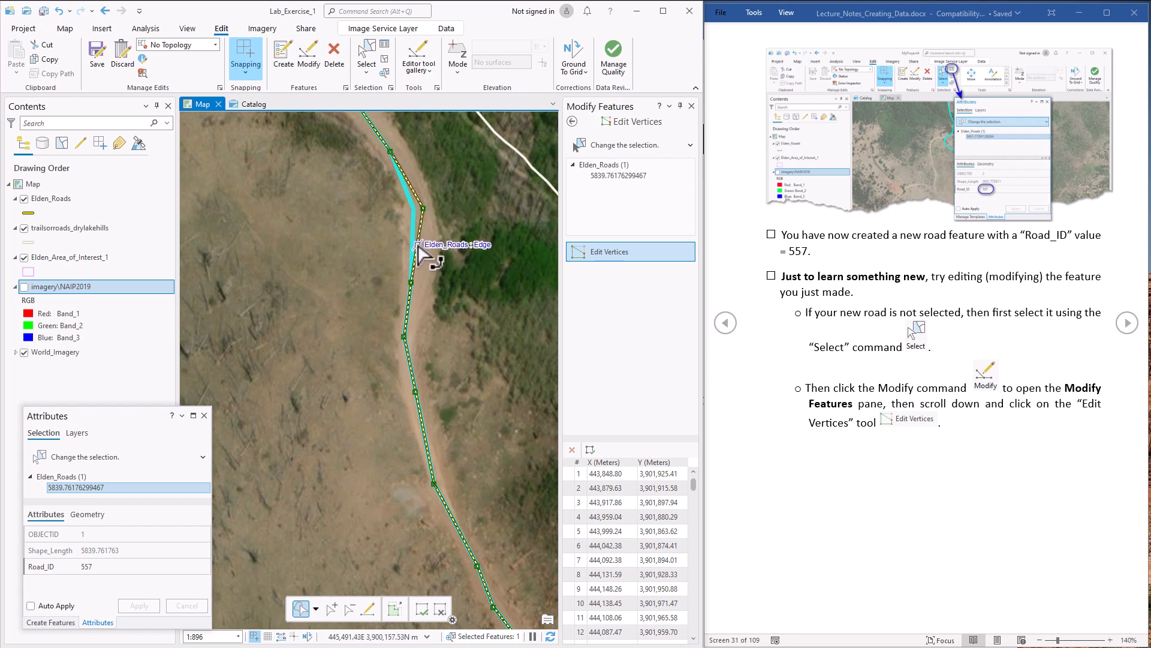
{"action": "right_click", "coordinate": [418, 248]}
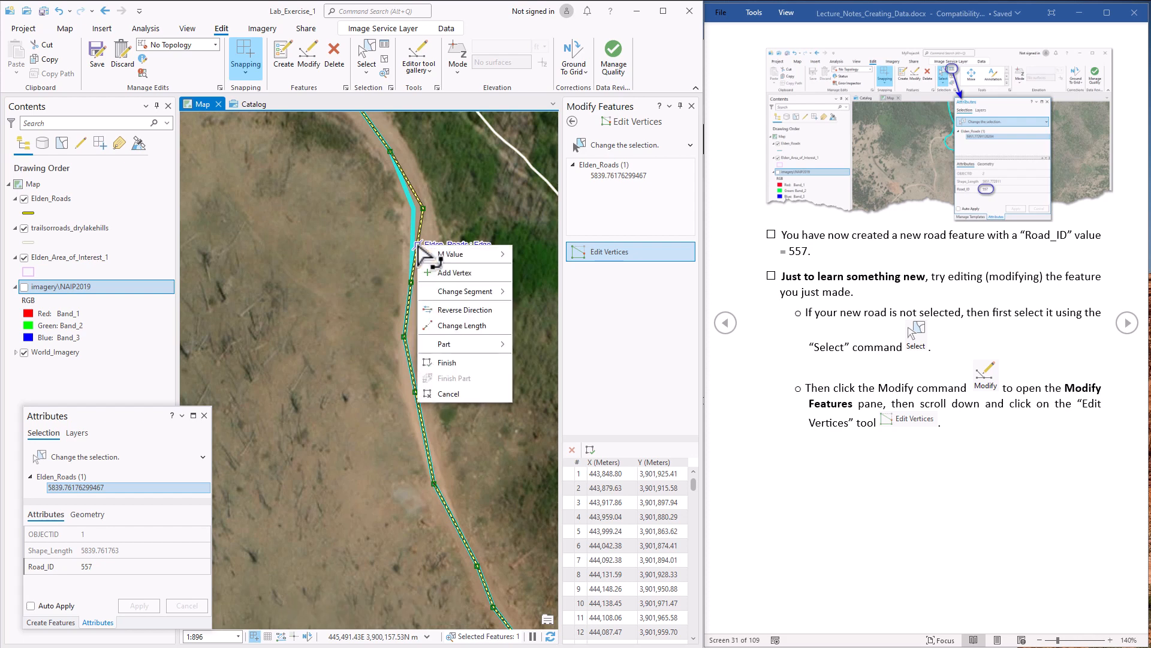
{"action": "left_click", "coordinate": [454, 273]}
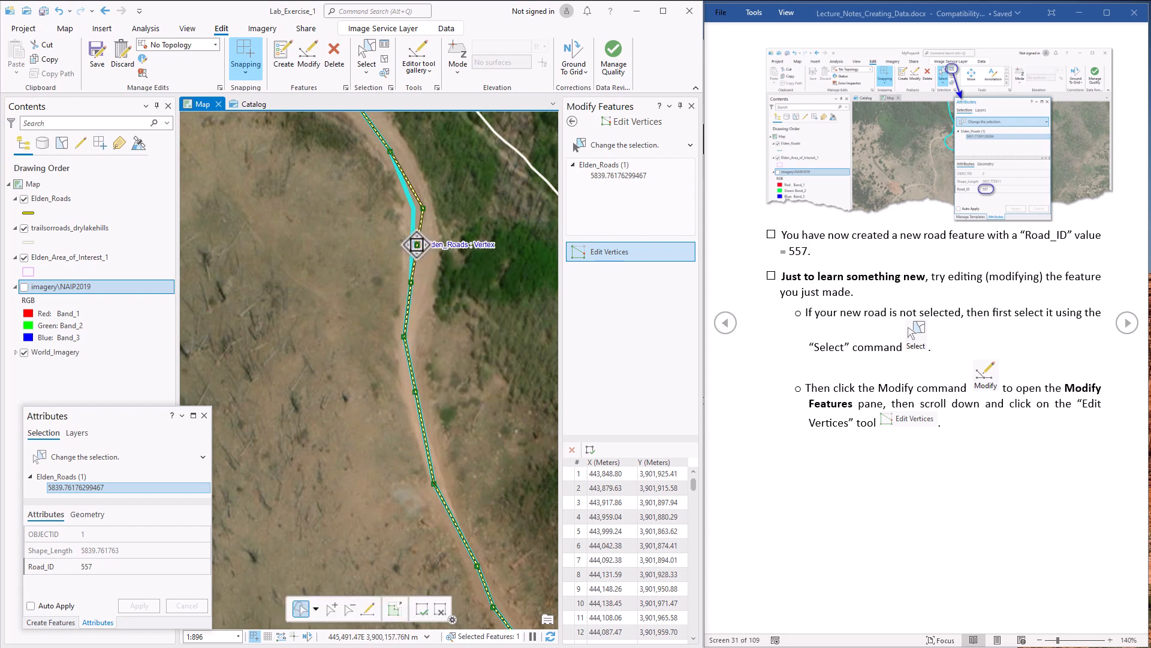
{"action": "mouse_move", "coordinate": [417, 247]}
{"action": "left_mouse_down"}
{"action": "mouse_move", "coordinate": [428, 246]}
{"action": "mouse_move", "coordinate": [421, 291]}
{"action": "left_mouse_up"}
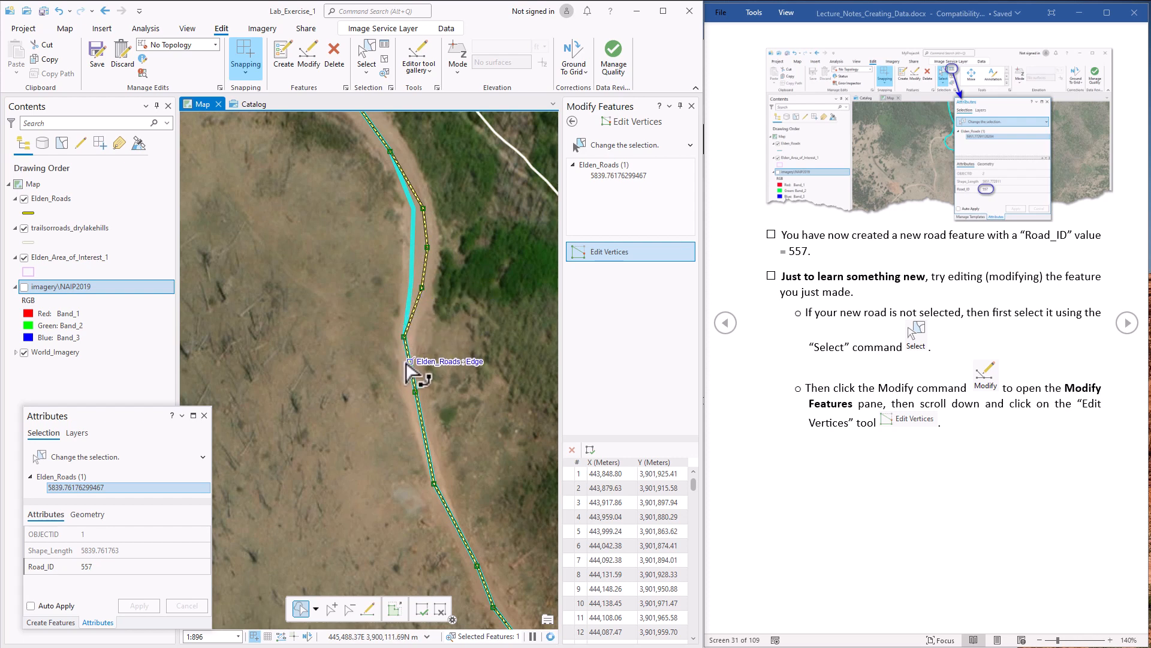
Move the two vertices below the westward bend slightly west to fit the dirt road, and finish the vertex edits.
{"action": "left_click_drag", "start_coordinate": [415, 391], "coordinate": [406, 386]}
{"action": "left_click_drag", "start_coordinate": [435, 483], "coordinate": [433, 480]}
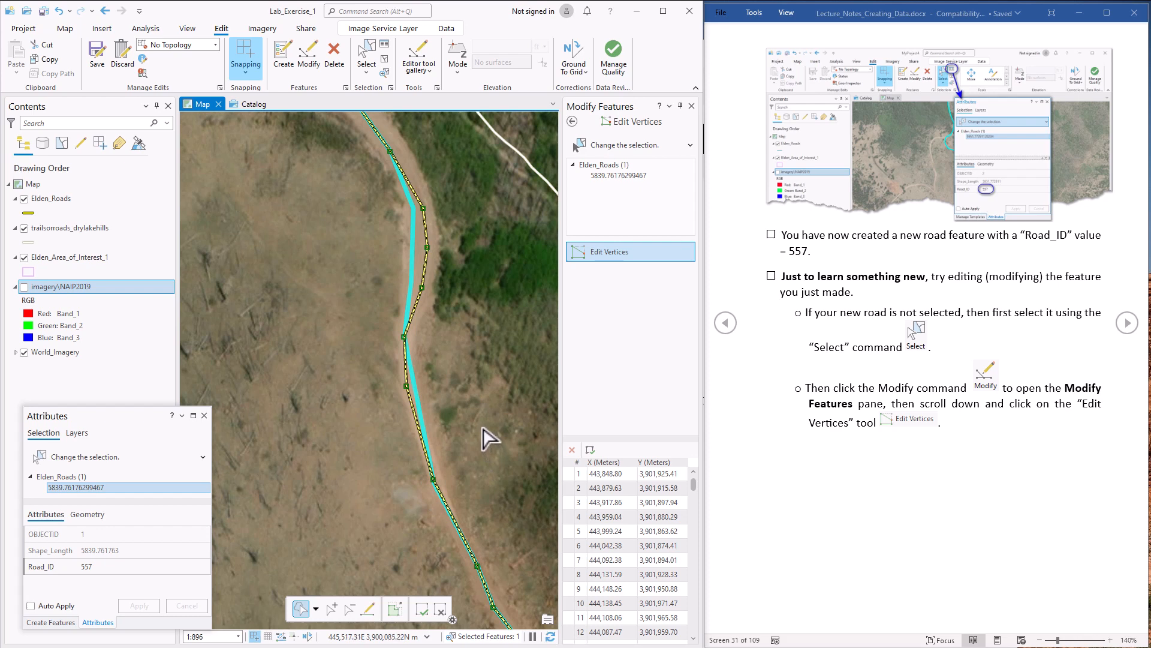
{"action": "right_click", "coordinate": [423, 435]}
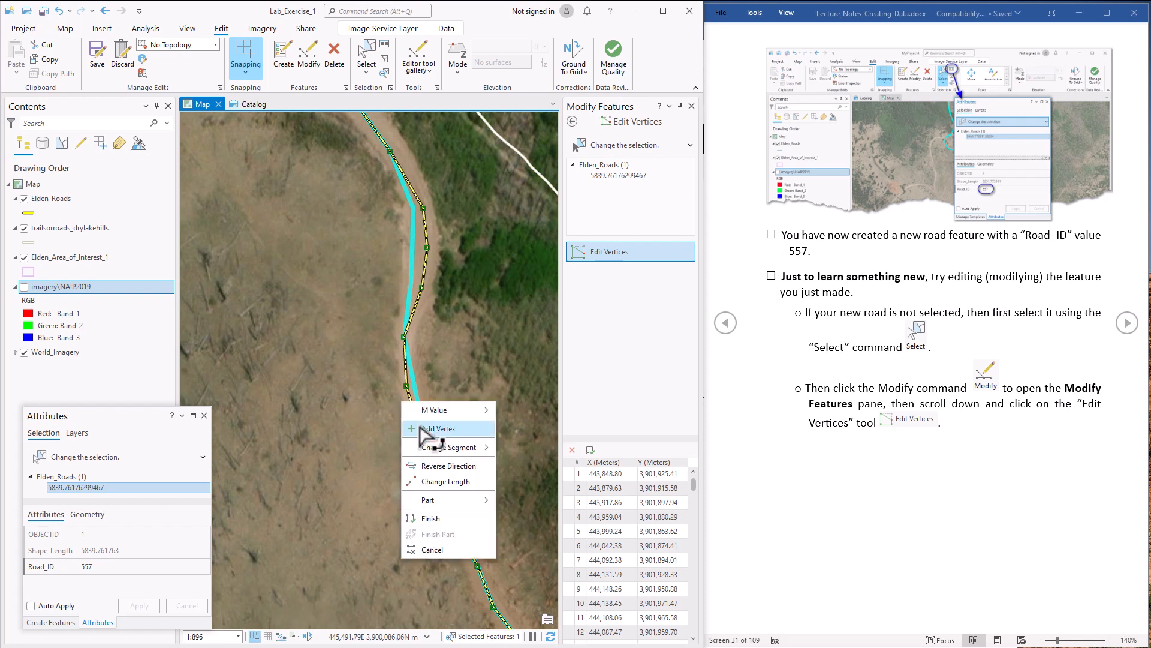
{"action": "left_click", "coordinate": [447, 519]}
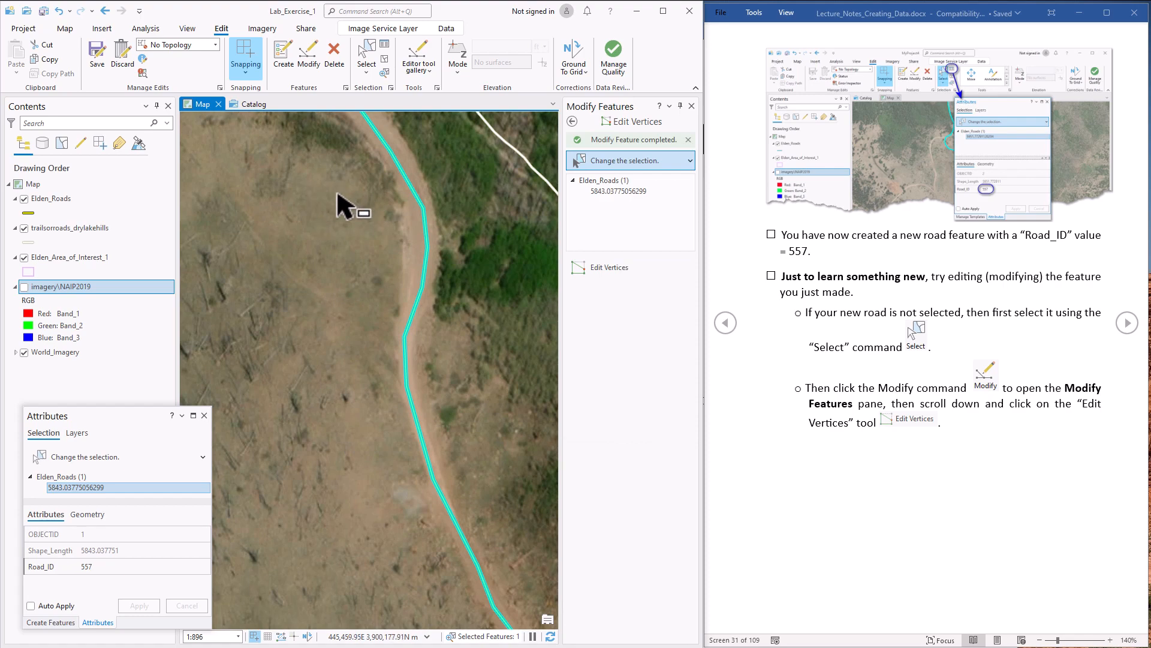
Advance the lecture notes to the saving instructions, save the edits, and continue to the road 557A sketch instructions.
{"action": "left_click", "coordinate": [1127, 323]}
{"action": "left_click", "coordinate": [1126, 323]}
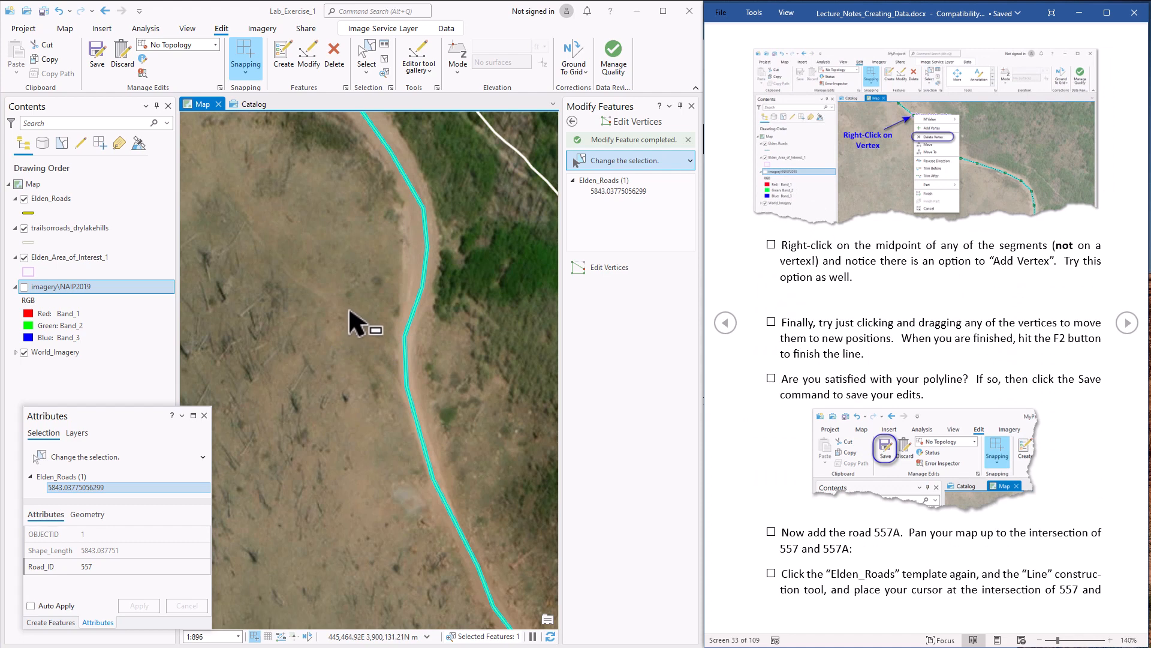
{"action": "left_click", "coordinate": [95, 56]}
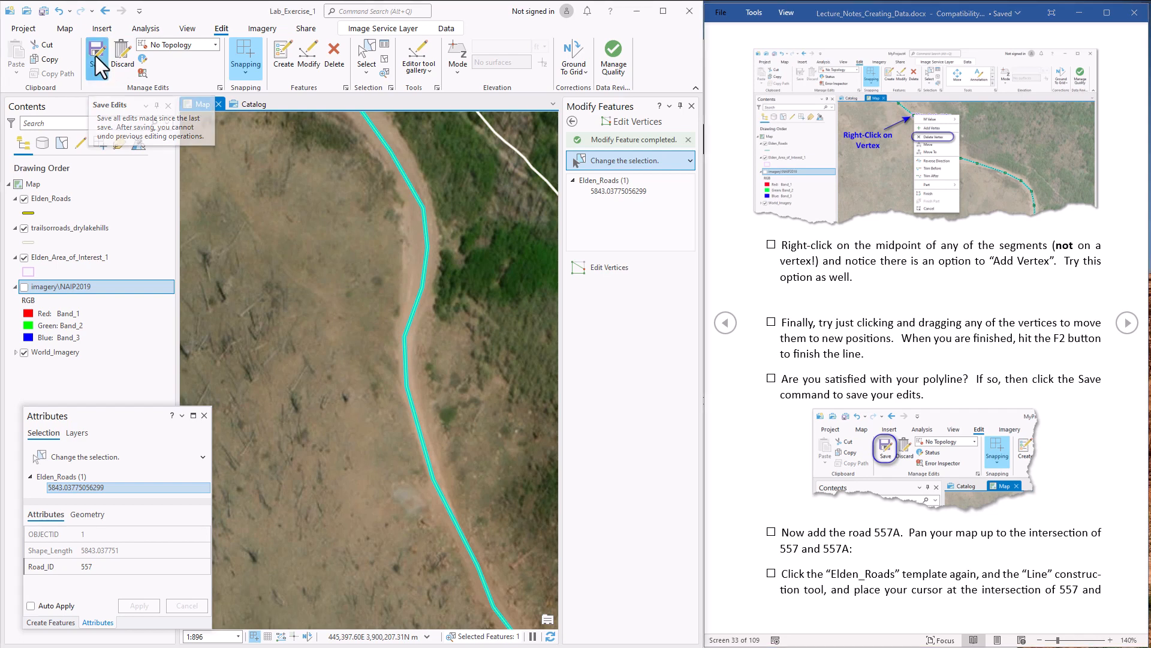
{"action": "left_click", "coordinate": [1129, 324]}
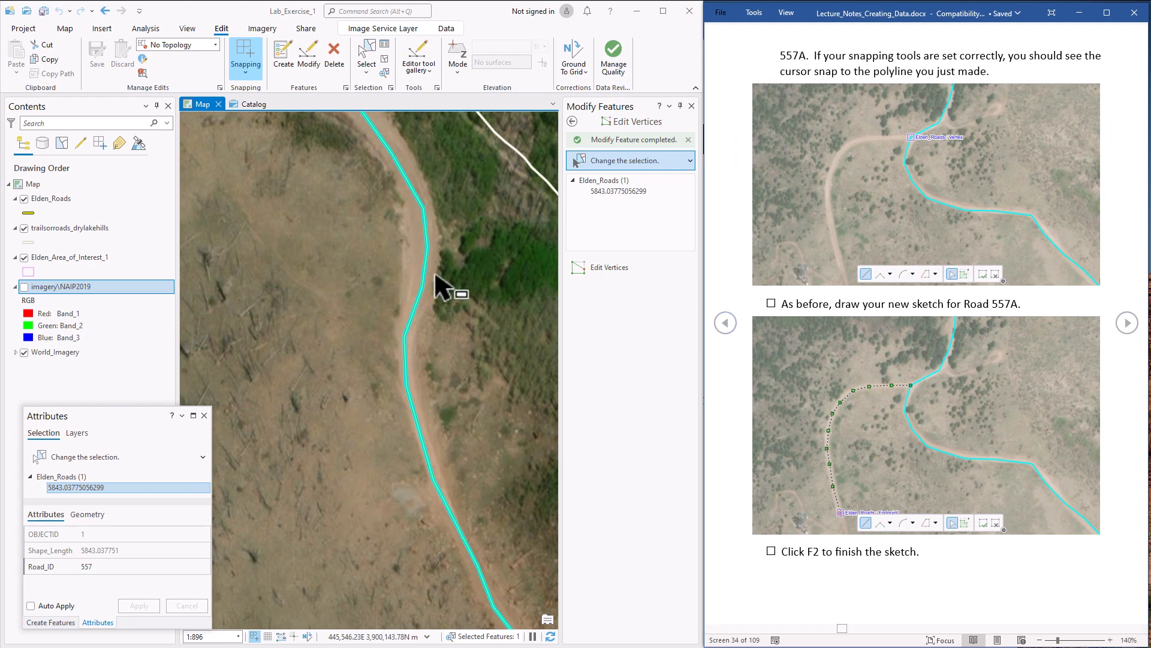
Go to the intersection of roads 557 and 557A and activate the Line construction tool of the Elden_Roads template.
{"action": "left_click_drag", "start_coordinate": [326, 267], "coordinate": [416, 448]}
{"action": "left_click_drag", "start_coordinate": [310, 320], "coordinate": [445, 419]}
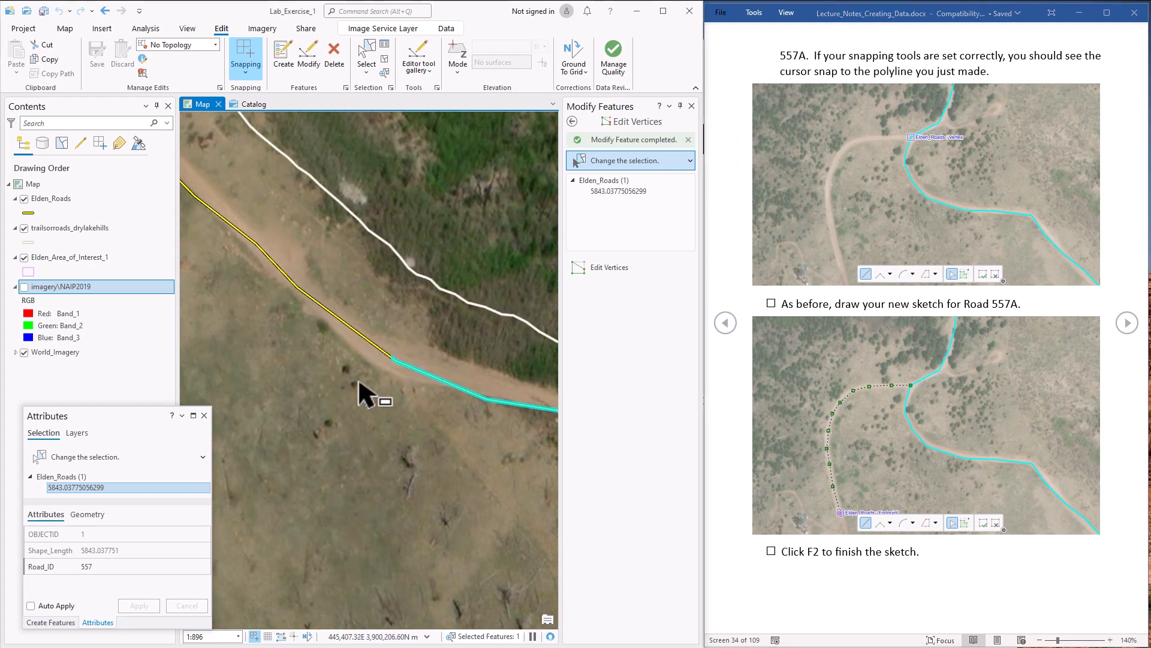
{"action": "left_click_drag", "start_coordinate": [224, 273], "coordinate": [432, 444]}
{"action": "left_click_drag", "start_coordinate": [319, 239], "coordinate": [466, 375]}
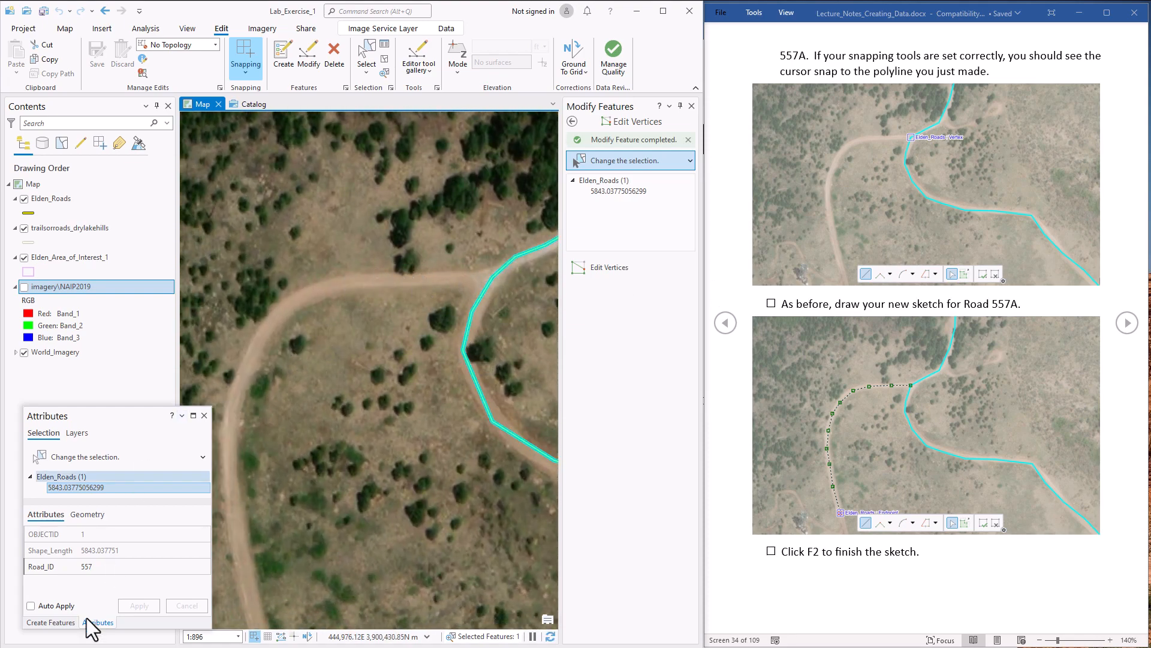
{"action": "left_click", "coordinate": [49, 622]}
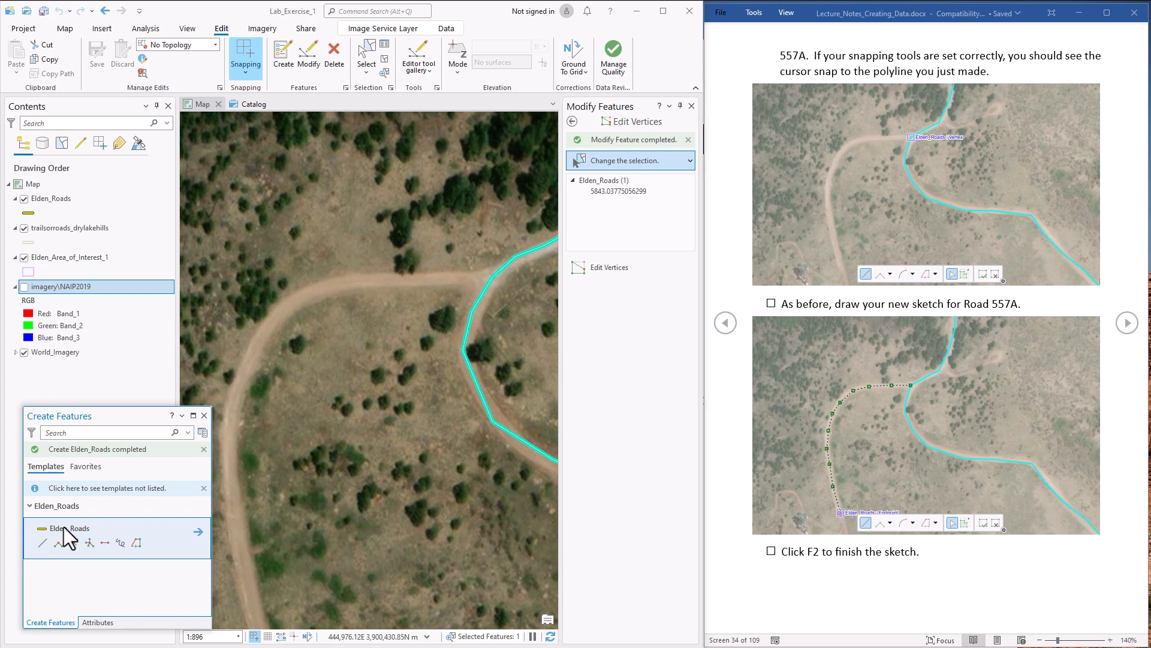
{"action": "left_click", "coordinate": [38, 545]}
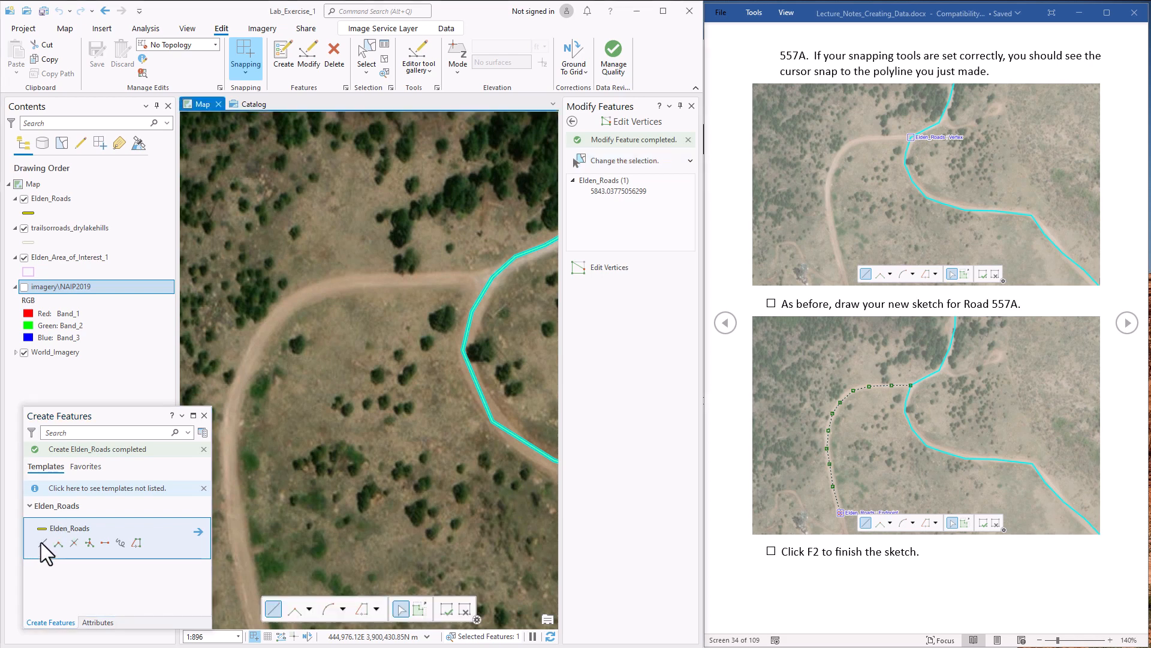
{"action": "left_click", "coordinate": [41, 542]}
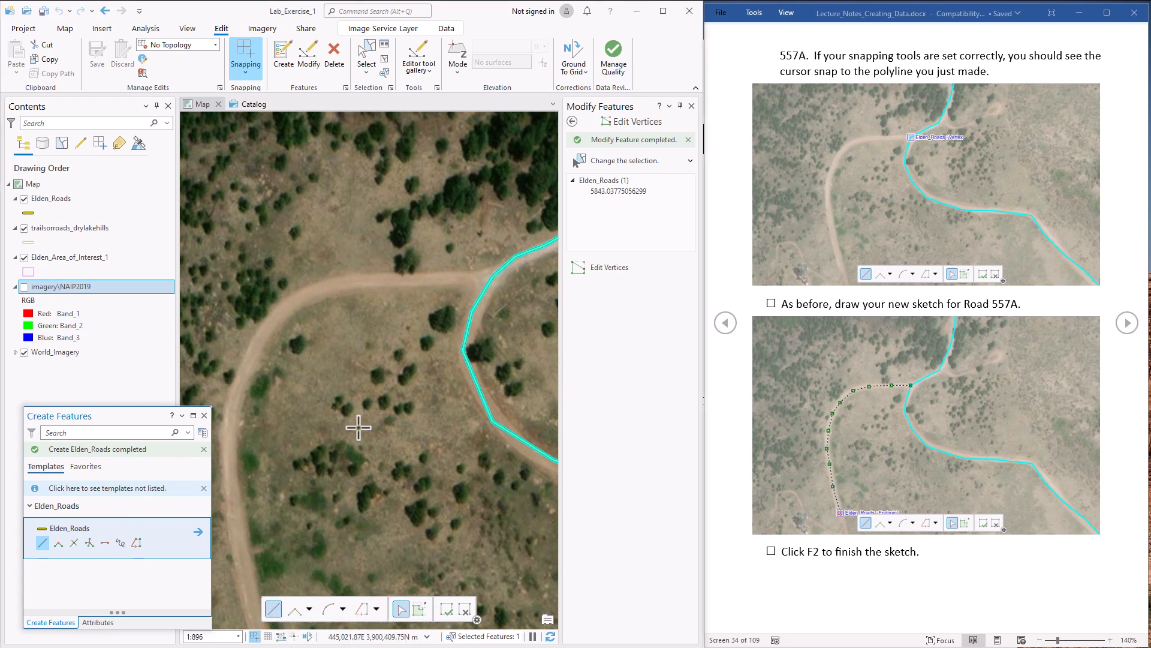
Start road 557A at its intersection with road 557 and trace it west and around the curve to the south.
{"action": "left_click", "coordinate": [492, 277]}
{"action": "left_click", "coordinate": [452, 277]}
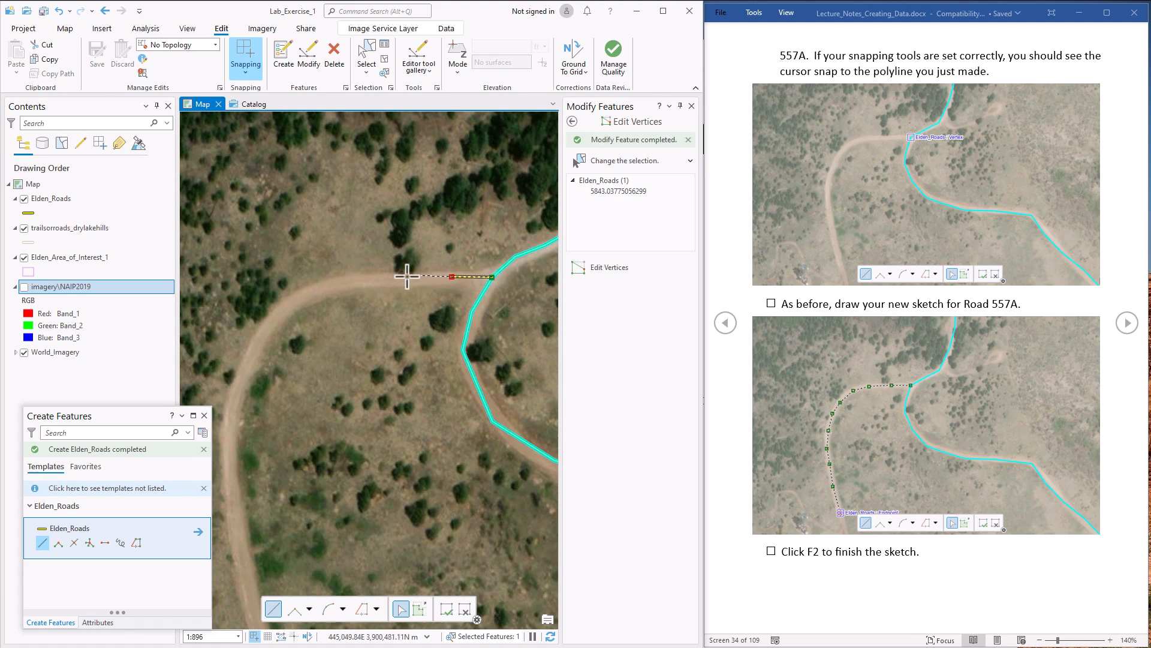
{"action": "left_click", "coordinate": [400, 277]}
{"action": "left_click", "coordinate": [334, 283]}
{"action": "left_click", "coordinate": [249, 362]}
{"action": "left_click", "coordinate": [226, 527]}
Continue tracing road 557A southeast past the rock outcrops and around the gentle bend to the south.
{"action": "mouse_move", "coordinate": [239, 538]}
{"action": "left_mouse_down"}
{"action": "mouse_move", "coordinate": [252, 534]}
{"action": "mouse_move", "coordinate": [361, 164]}
{"action": "left_mouse_up"}
{"action": "left_click", "coordinate": [355, 189]}
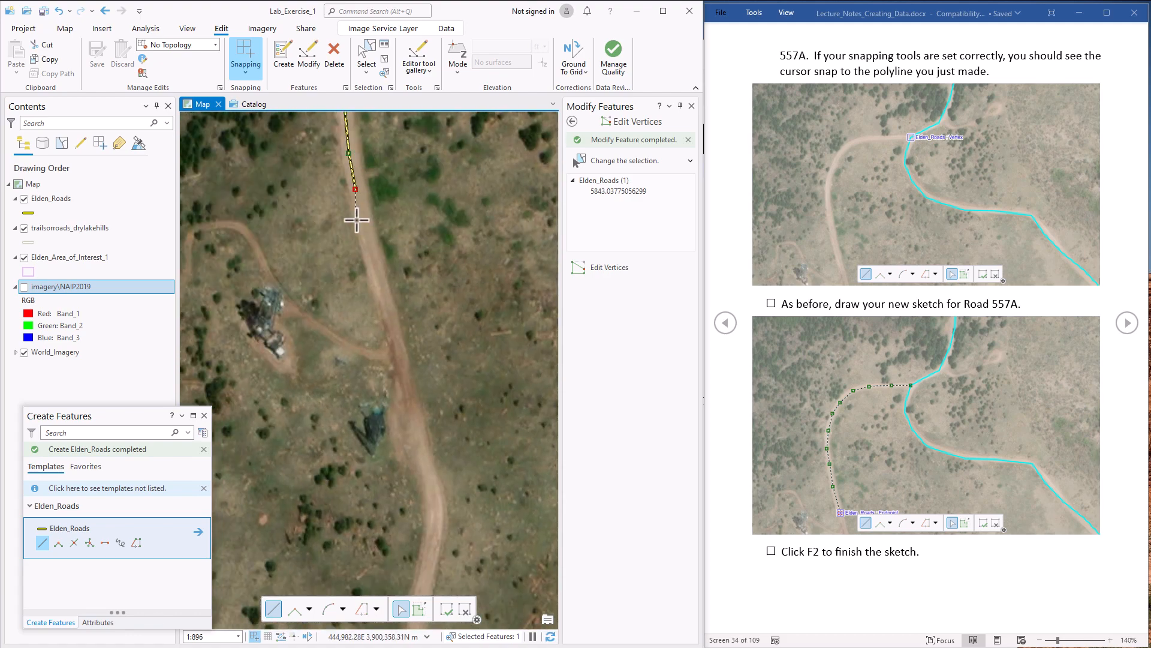
{"action": "left_click", "coordinate": [368, 253]}
{"action": "left_click", "coordinate": [384, 305]}
{"action": "left_click", "coordinate": [419, 438]}
{"action": "left_click", "coordinate": [435, 488]}
{"action": "left_click", "coordinate": [433, 540]}
Trace road 557A south along the straight stretch and into the sharp turn at its lower end.
{"action": "left_click_drag", "start_coordinate": [433, 541], "coordinate": [486, 231]}
{"action": "left_click", "coordinate": [482, 260]}
{"action": "left_click", "coordinate": [471, 301]}
{"action": "left_click", "coordinate": [468, 330]}
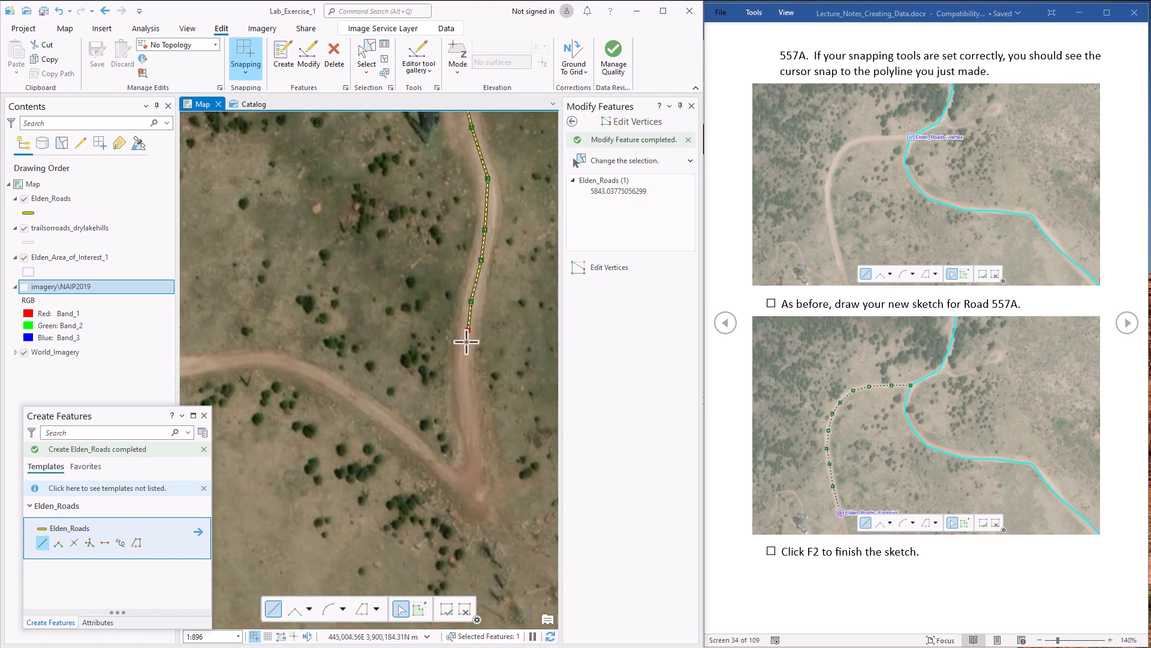
{"action": "left_click", "coordinate": [464, 352]}
{"action": "left_click", "coordinate": [462, 389]}
{"action": "left_click", "coordinate": [466, 413]}
{"action": "left_click", "coordinate": [471, 434]}
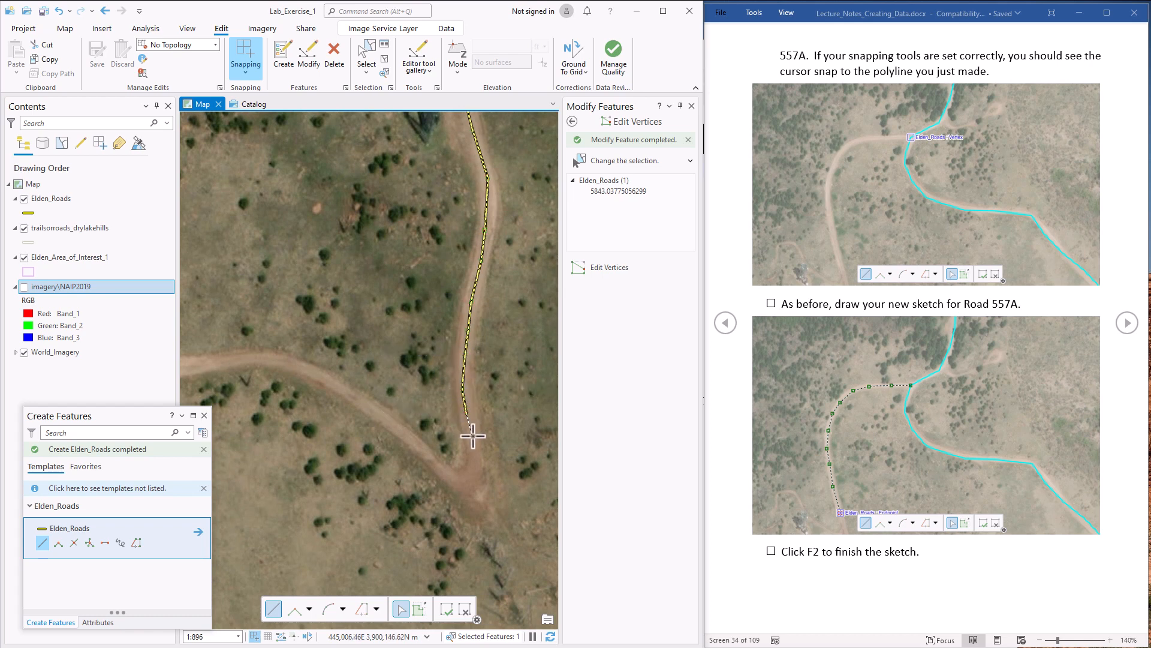
{"action": "left_click", "coordinate": [474, 455]}
{"action": "left_click", "coordinate": [466, 480]}
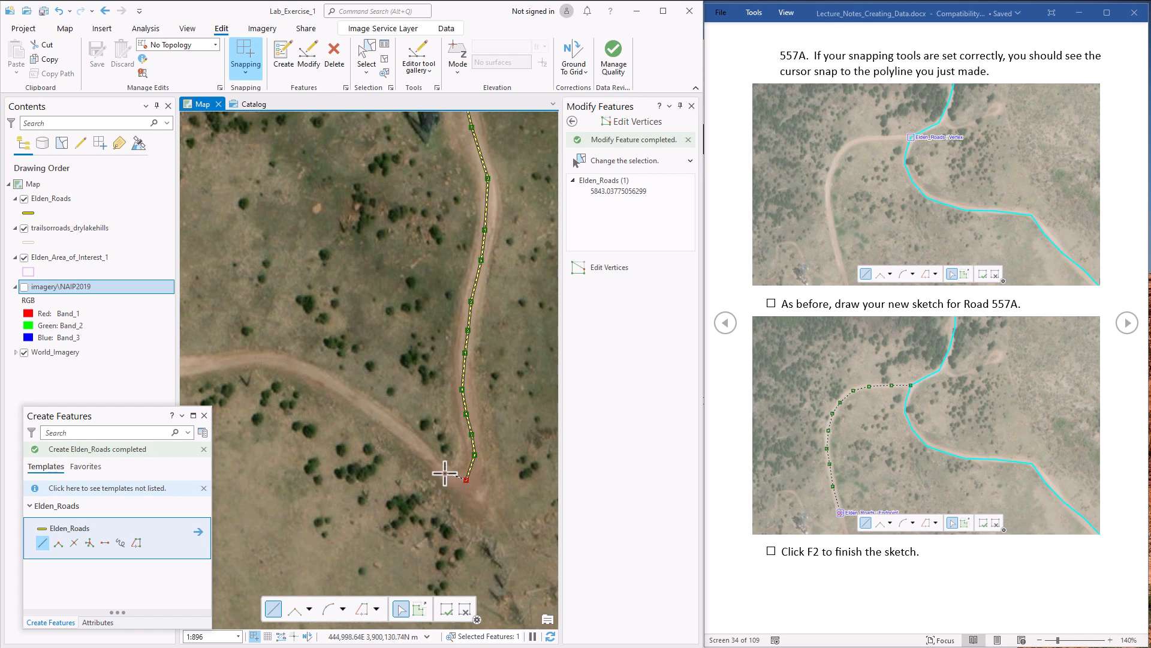
Continue tracing road 557A west from the sharp turn and southwest to the hairpin bend at its lowest point.
{"action": "left_click", "coordinate": [442, 470]}
{"action": "left_click", "coordinate": [418, 445]}
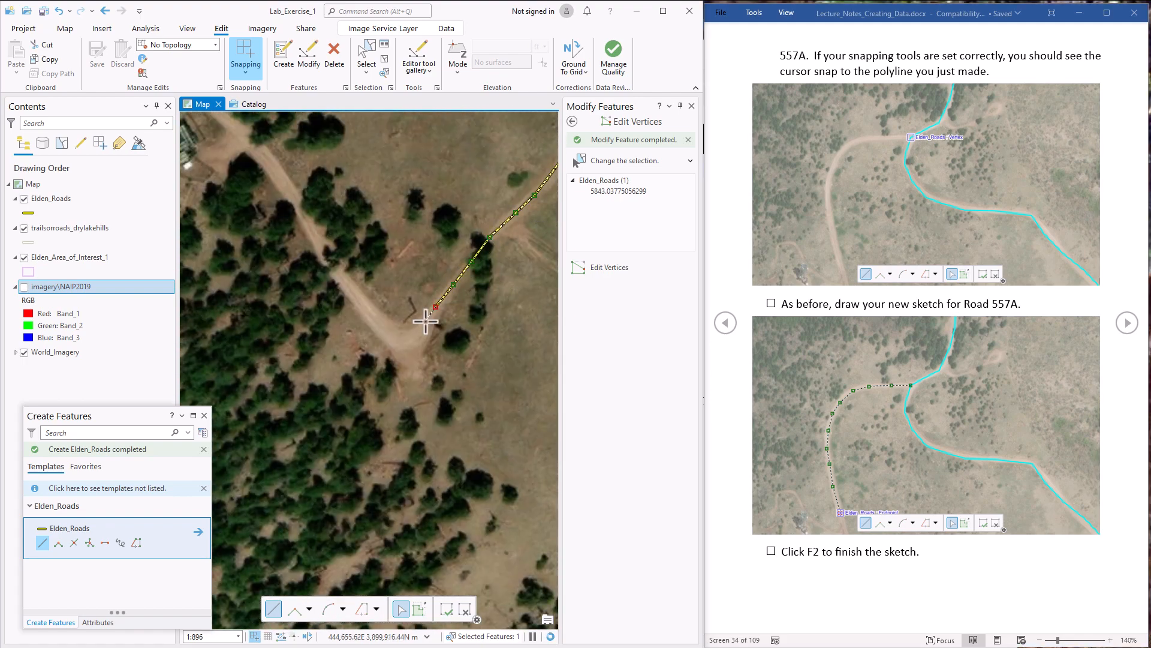
{"action": "left_click", "coordinate": [425, 322]}
{"action": "left_click", "coordinate": [408, 341]}
{"action": "left_click", "coordinate": [394, 337]}
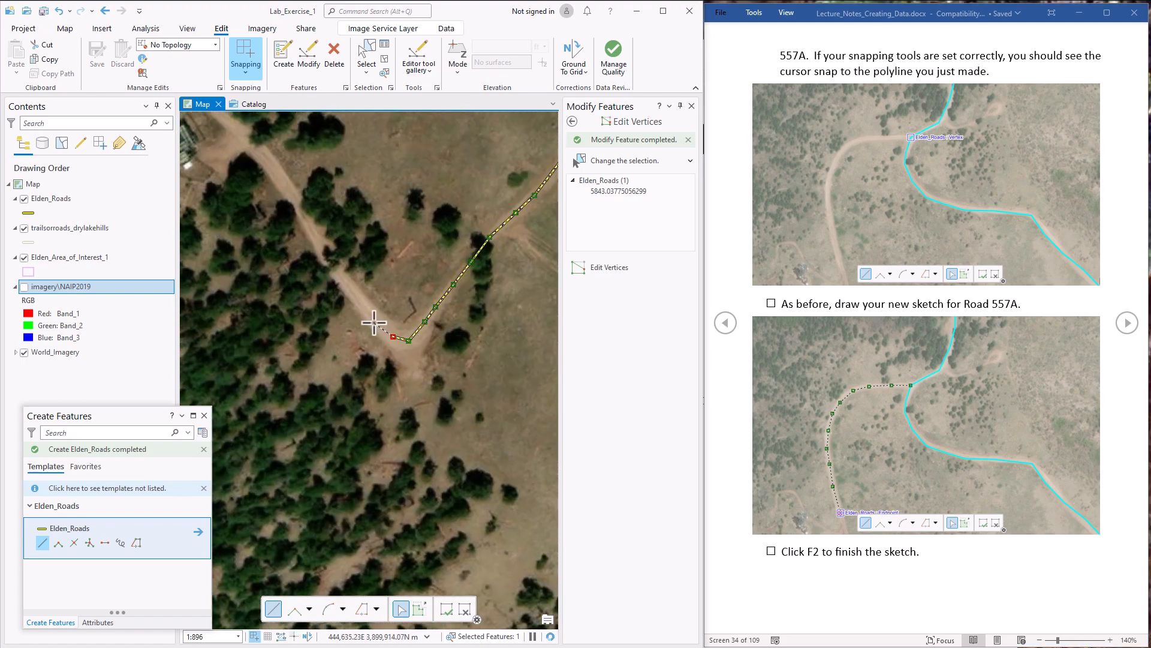
Trace road 557A northwest from the hairpin bend along the straight stretch into the trees.
{"action": "left_click", "coordinate": [371, 318]}
{"action": "left_click", "coordinate": [358, 292]}
{"action": "left_click", "coordinate": [328, 251]}
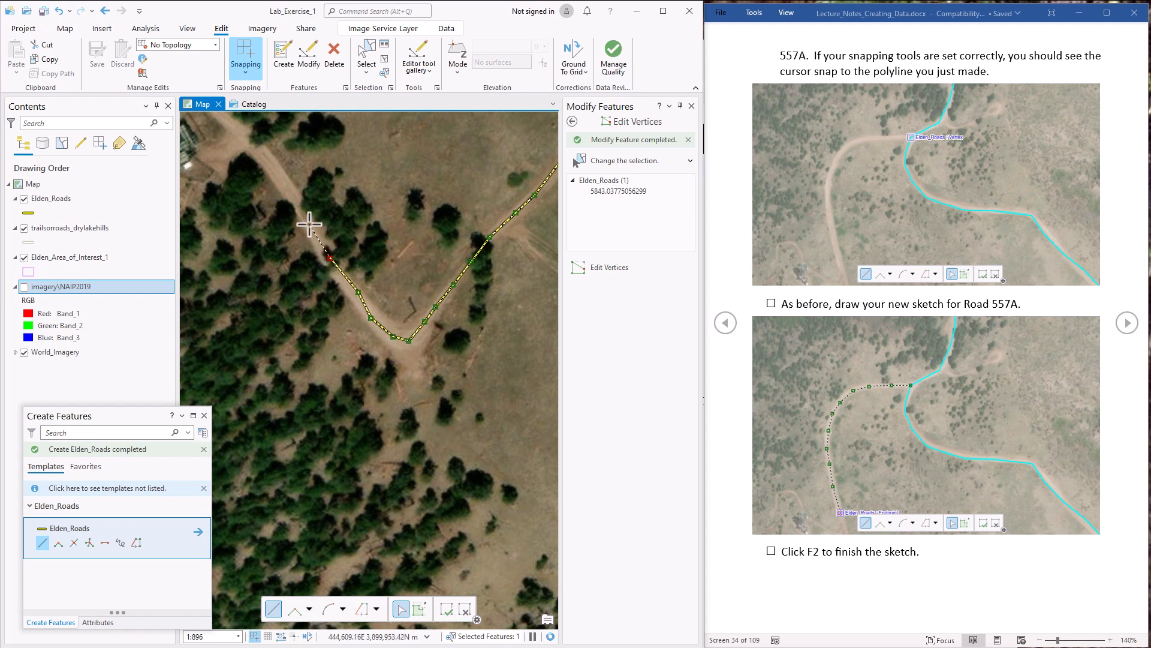
{"action": "left_click", "coordinate": [309, 225]}
Trace the last stretch of road 557A northwest past the buildings and finish the sketch.
{"action": "left_click_drag", "start_coordinate": [291, 190], "coordinate": [499, 409]}
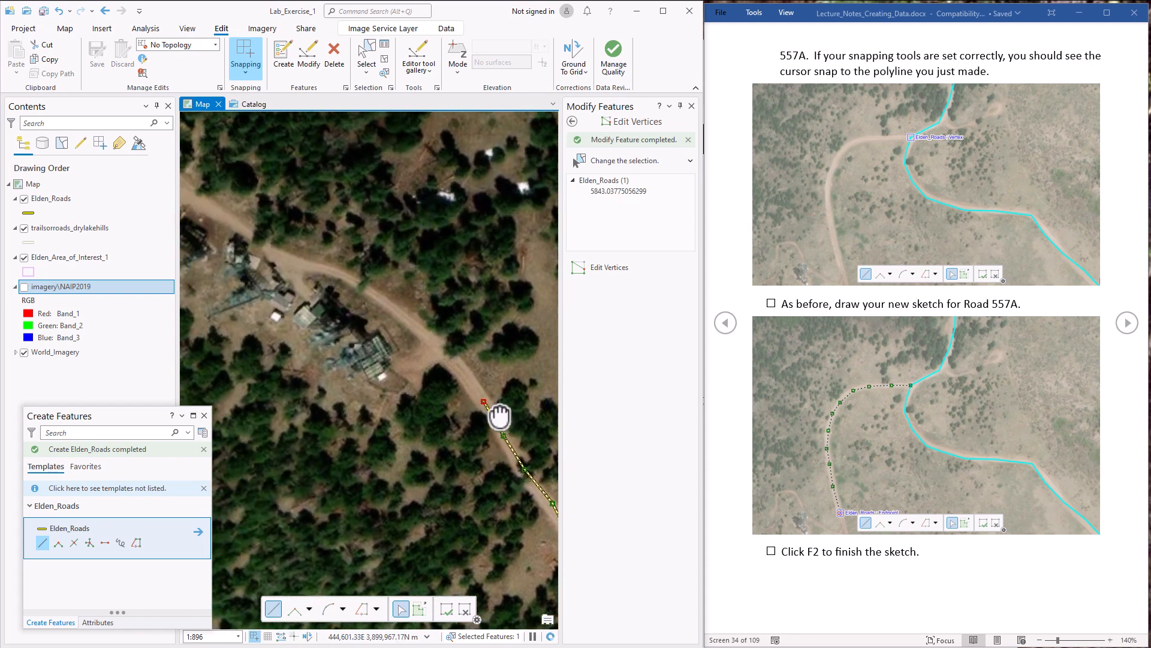
{"action": "left_click", "coordinate": [480, 383]}
{"action": "left_click", "coordinate": [448, 347]}
{"action": "left_click", "coordinate": [412, 317]}
{"action": "left_click", "coordinate": [357, 286]}
{"action": "left_click", "coordinate": [298, 267]}
{"action": "left_click", "coordinate": [266, 245]}
{"action": "left_click", "coordinate": [232, 218]}
{"action": "left_click", "coordinate": [196, 199]}
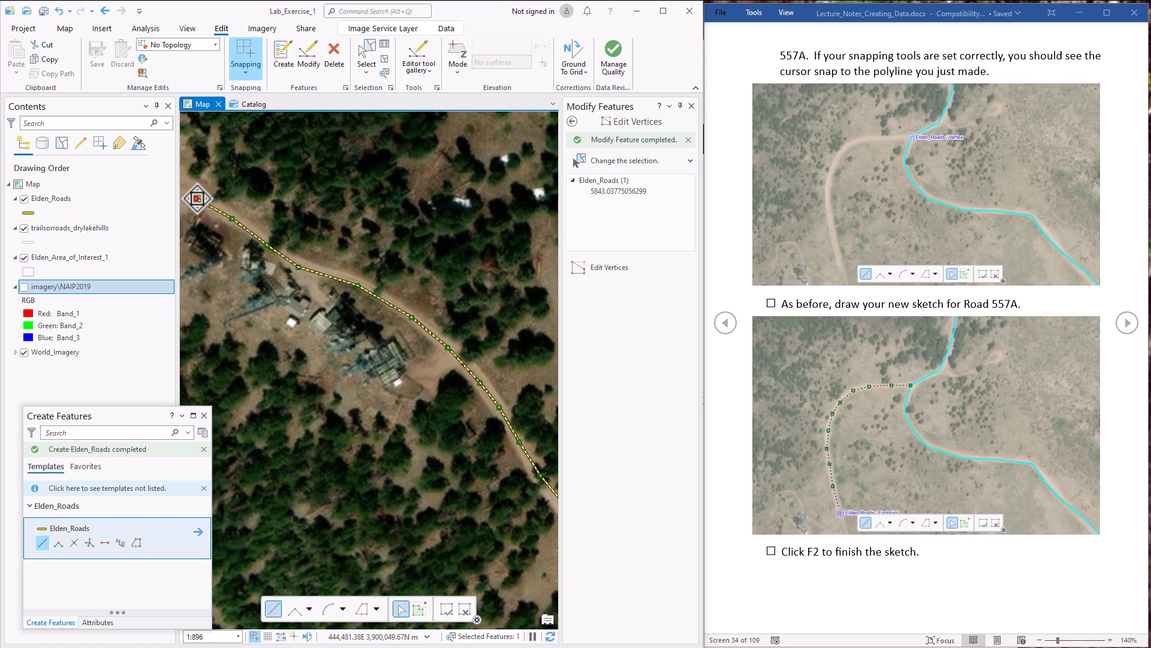
{"action": "right_click", "coordinate": [197, 199]}
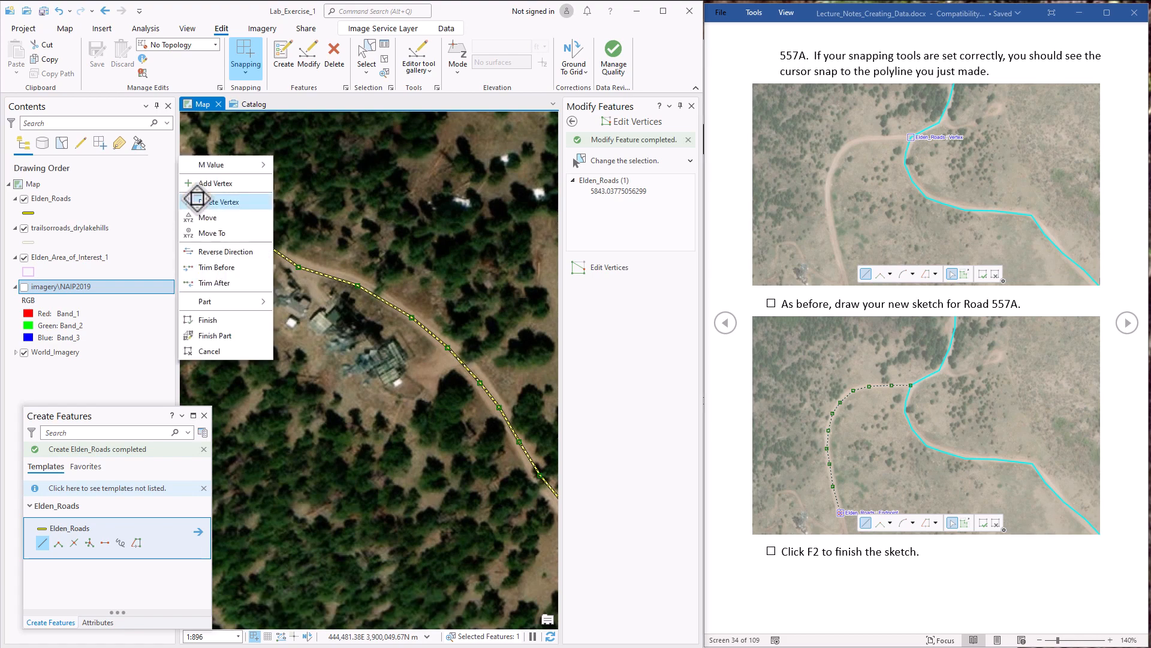
{"action": "left_click", "coordinate": [208, 320]}
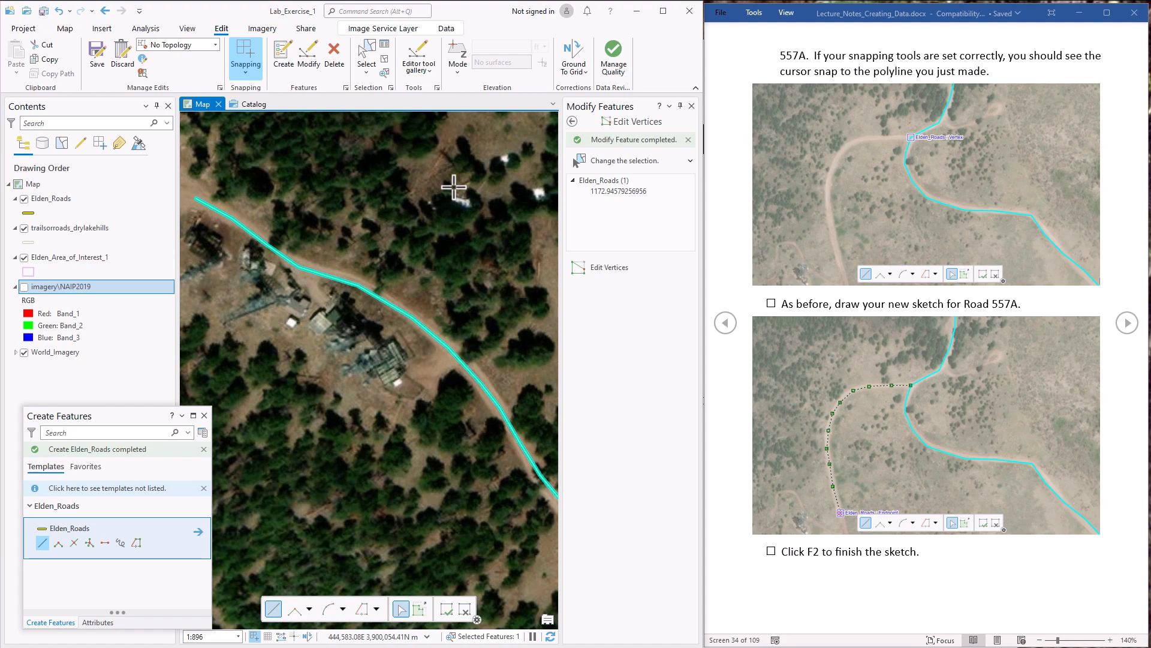
Set the new road's Road_ID attribute to 557A, apply it and save the edits.
{"action": "left_click", "coordinate": [98, 623]}
{"action": "left_click", "coordinate": [126, 567]}
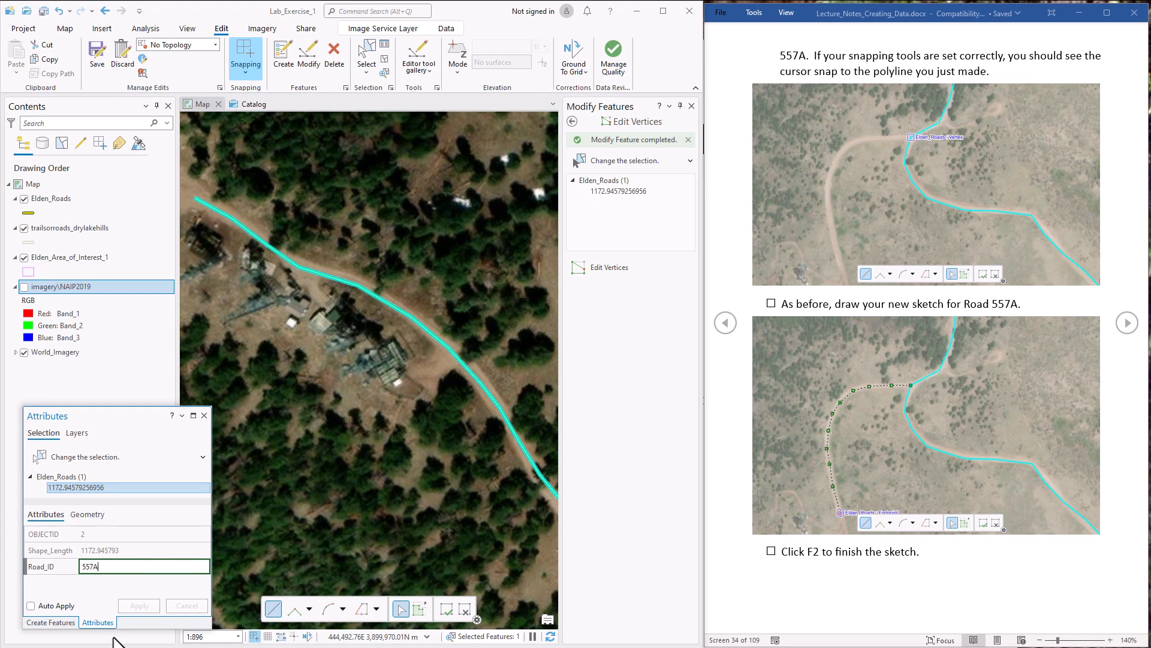
{"action": "key", "text": "Return"}
{"action": "left_click", "coordinate": [142, 602]}
{"action": "left_click", "coordinate": [98, 55]}
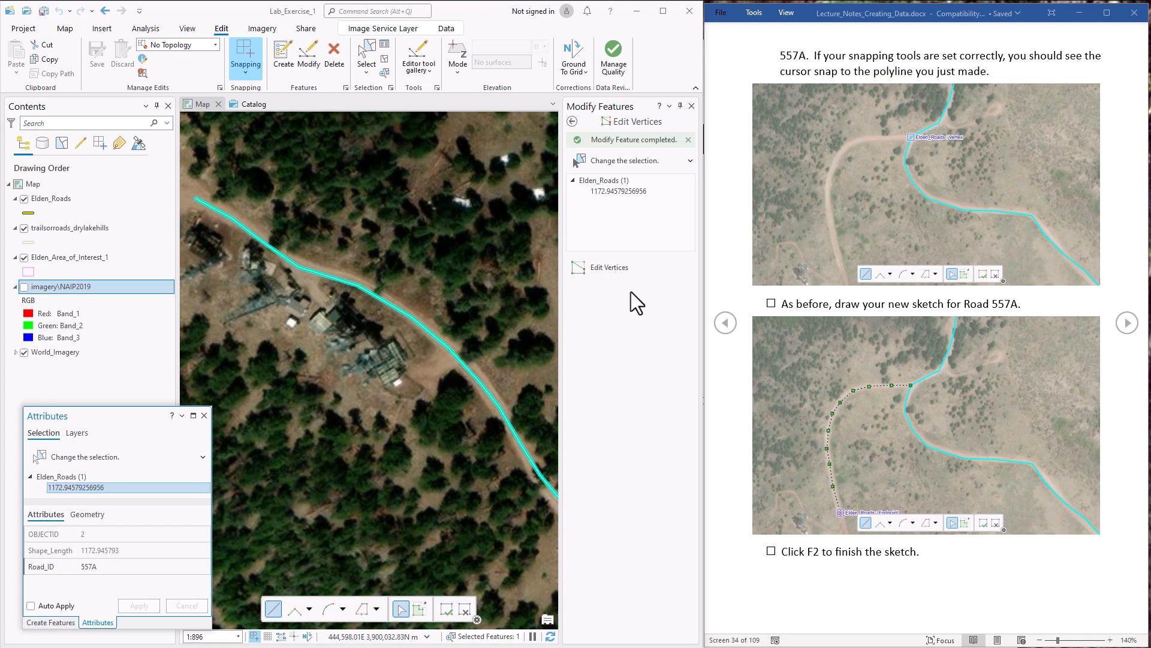
Advance the lecture notes to the instructions on adding a name to the metadata summary.
{"action": "left_click", "coordinate": [1124, 322]}
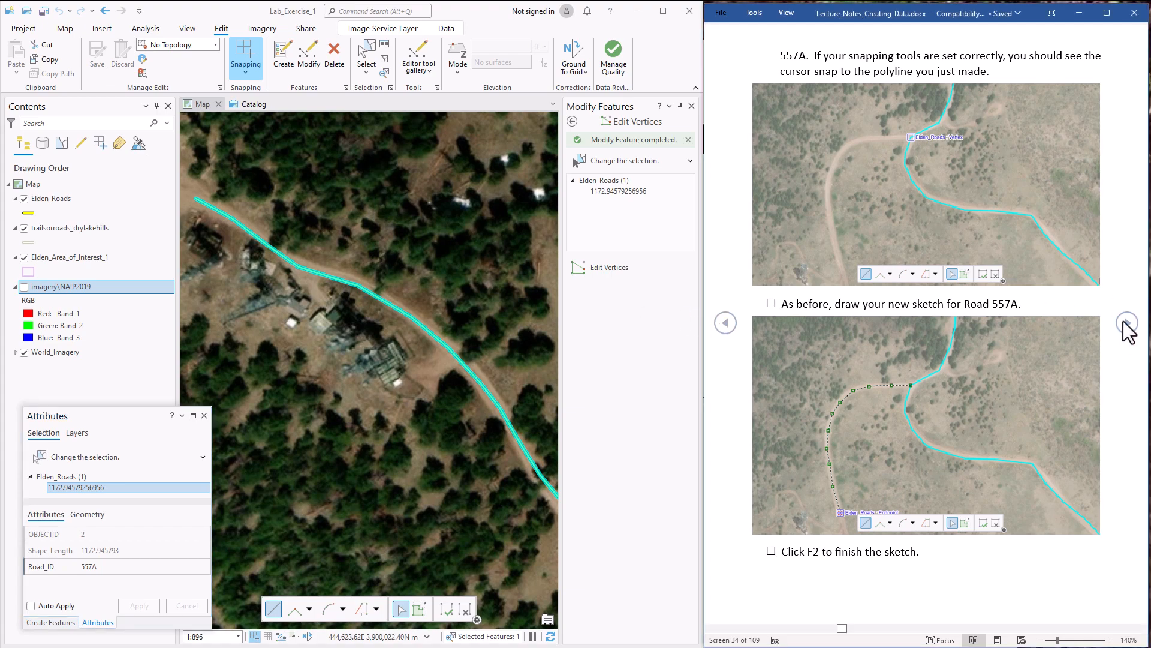
{"action": "left_click", "coordinate": [1125, 324]}
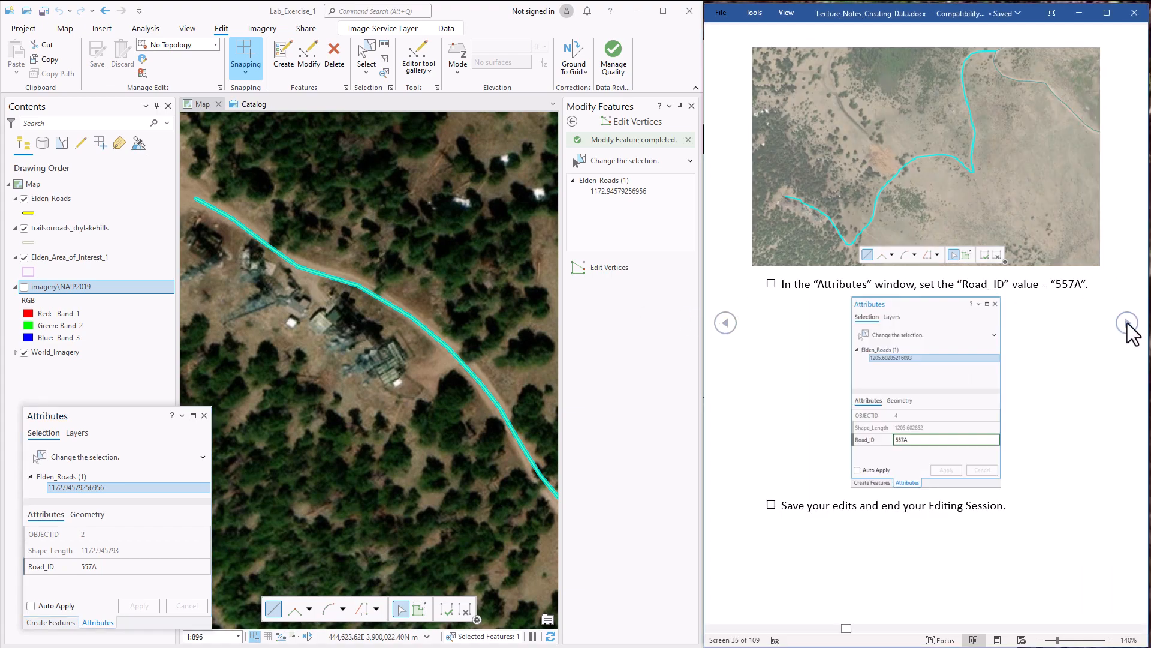
{"action": "left_click", "coordinate": [1125, 323]}
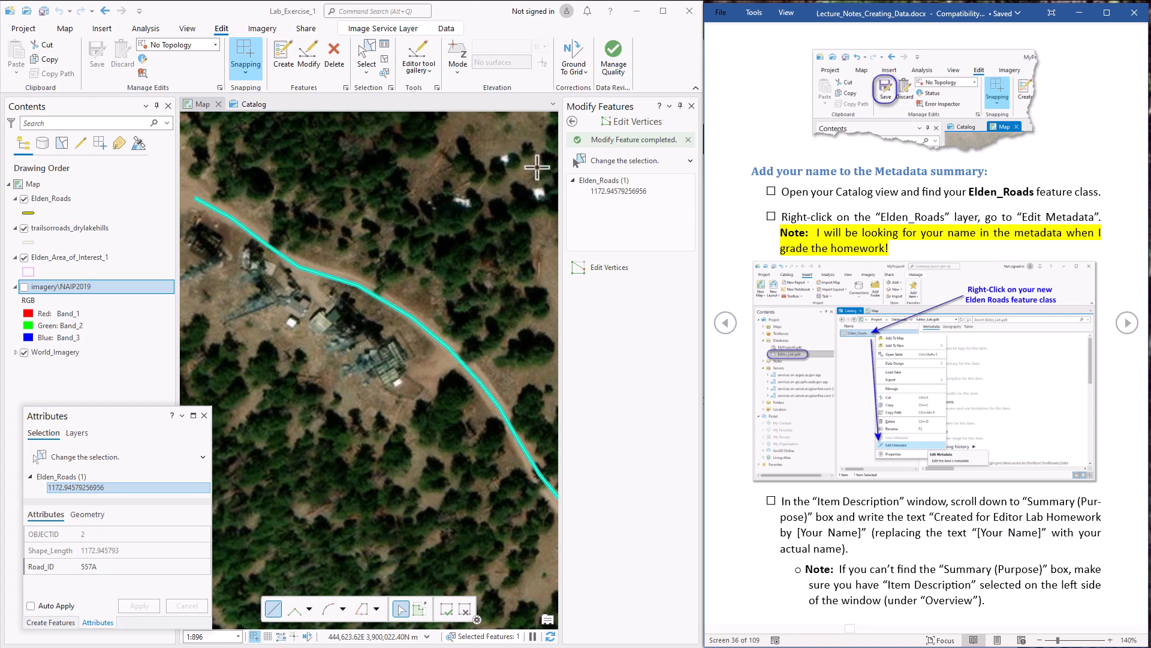
Open the metadata of the Elden_Roads feature class for editing from the Catalog view and close the floating Attributes window.
{"action": "left_click", "coordinate": [254, 103]}
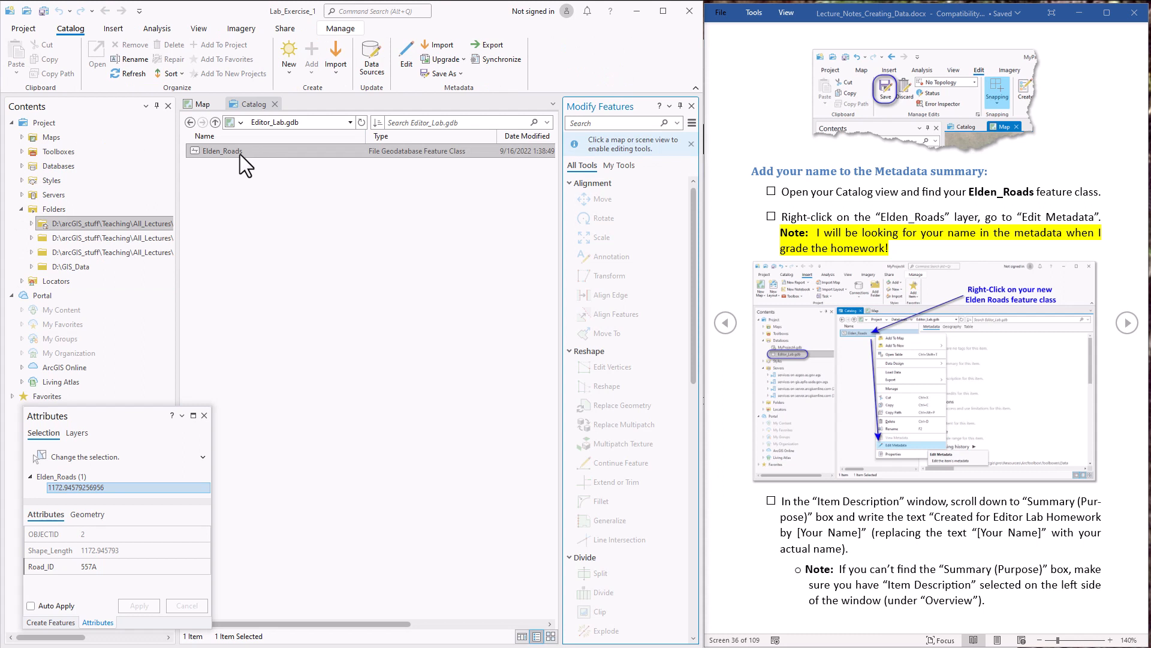
{"action": "right_click", "coordinate": [254, 152]}
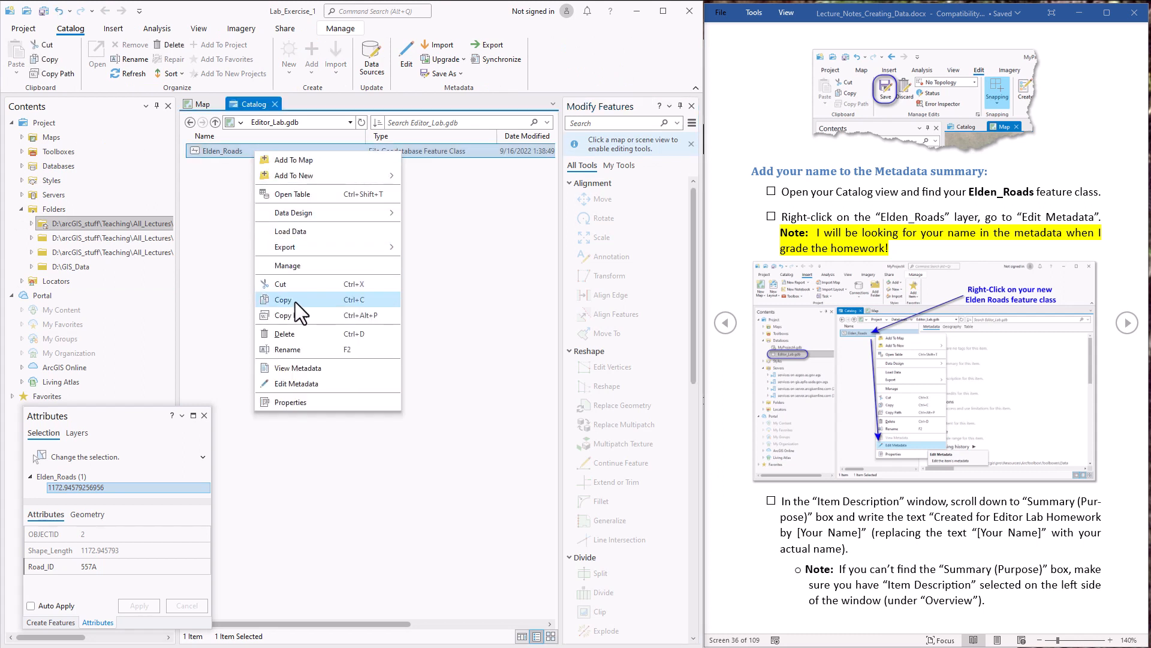
{"action": "left_click", "coordinate": [306, 382]}
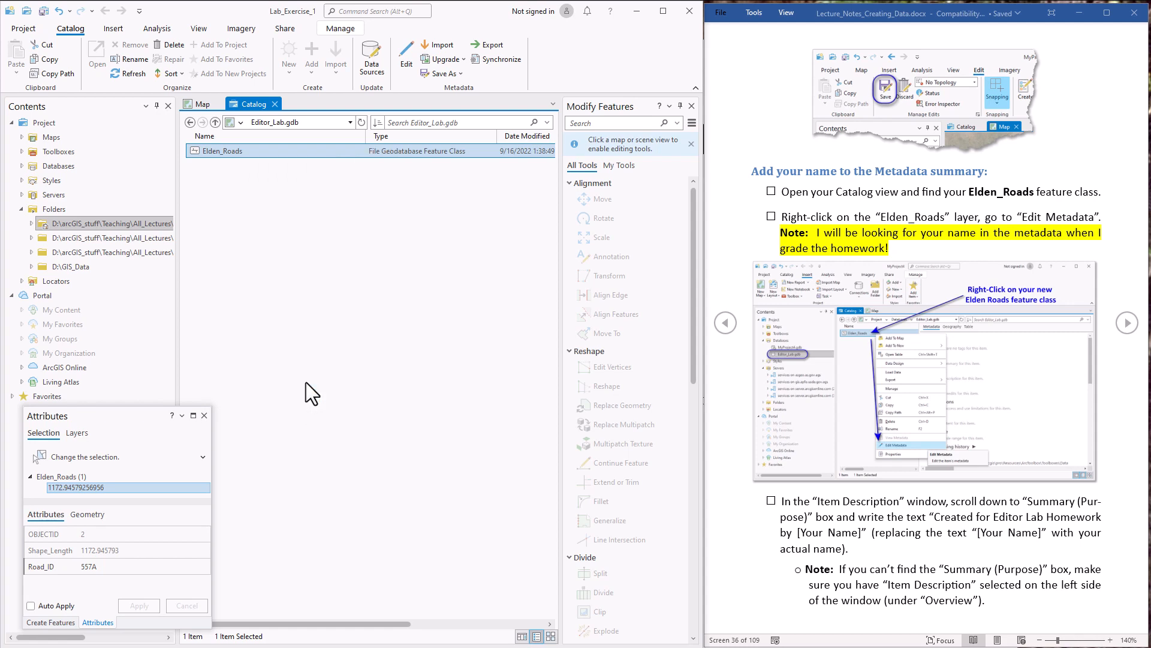
{"action": "left_click_drag", "start_coordinate": [146, 415], "coordinate": [187, 415]}
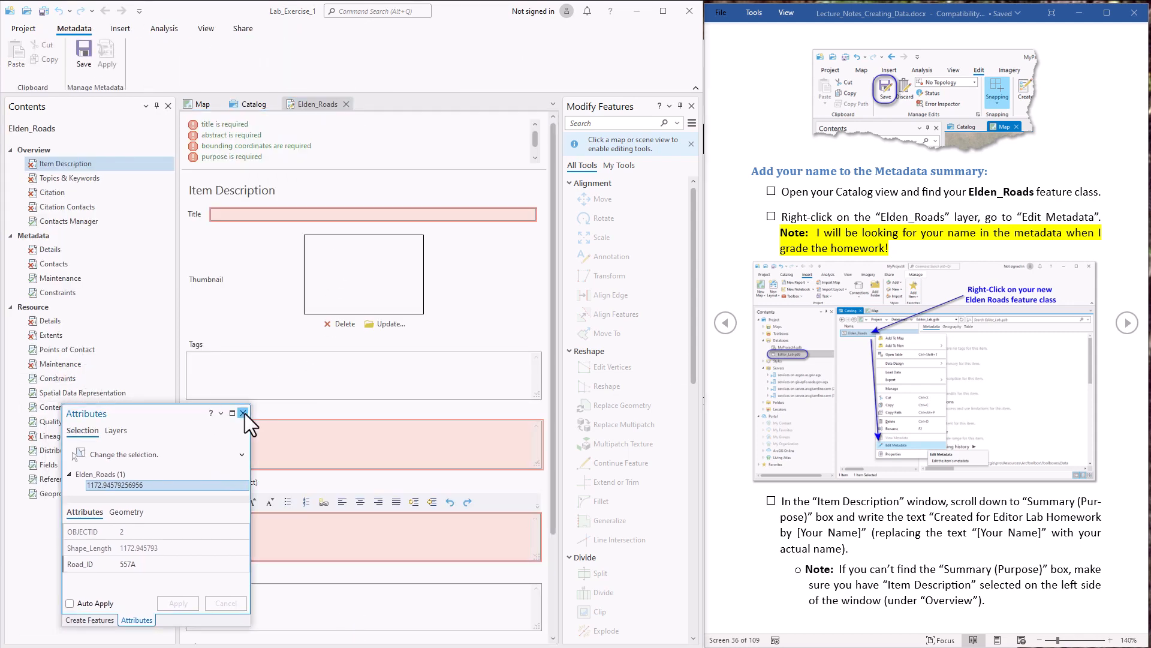
{"action": "left_click", "coordinate": [245, 412]}
{"action": "left_click", "coordinate": [243, 413]}
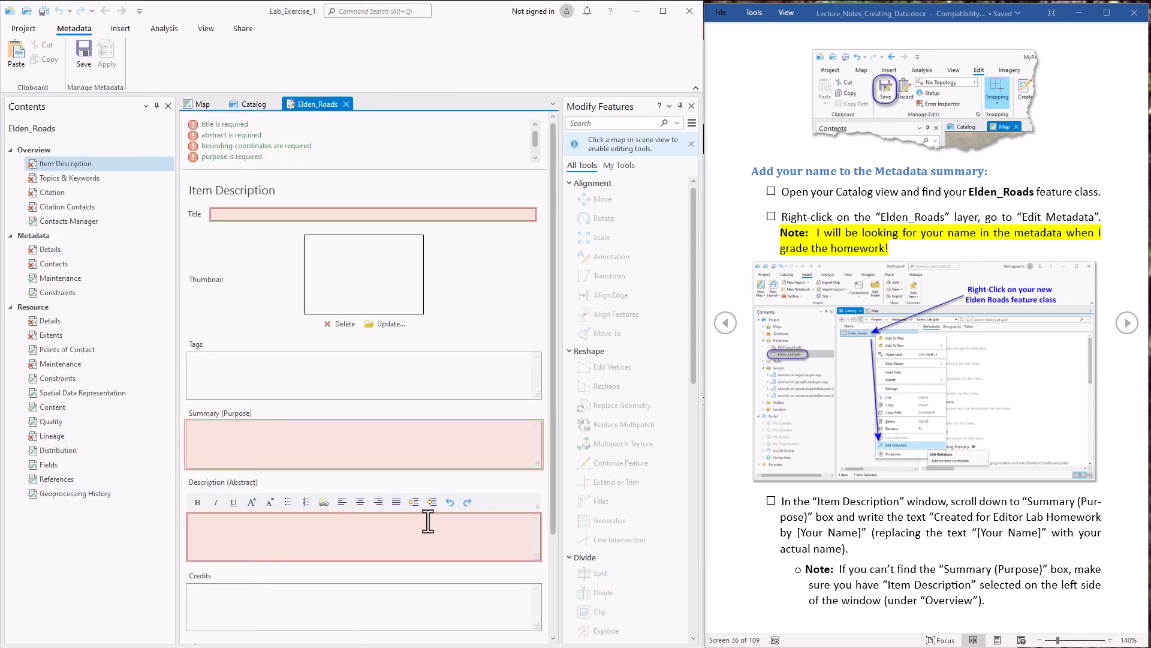
Fill the Summary (Purpose) with "Created for Editor Lab Homework by" plus the author's full name, then save and close the metadata.
{"action": "left_click", "coordinate": [297, 429]}
{"action": "left_click", "coordinate": [291, 432]}
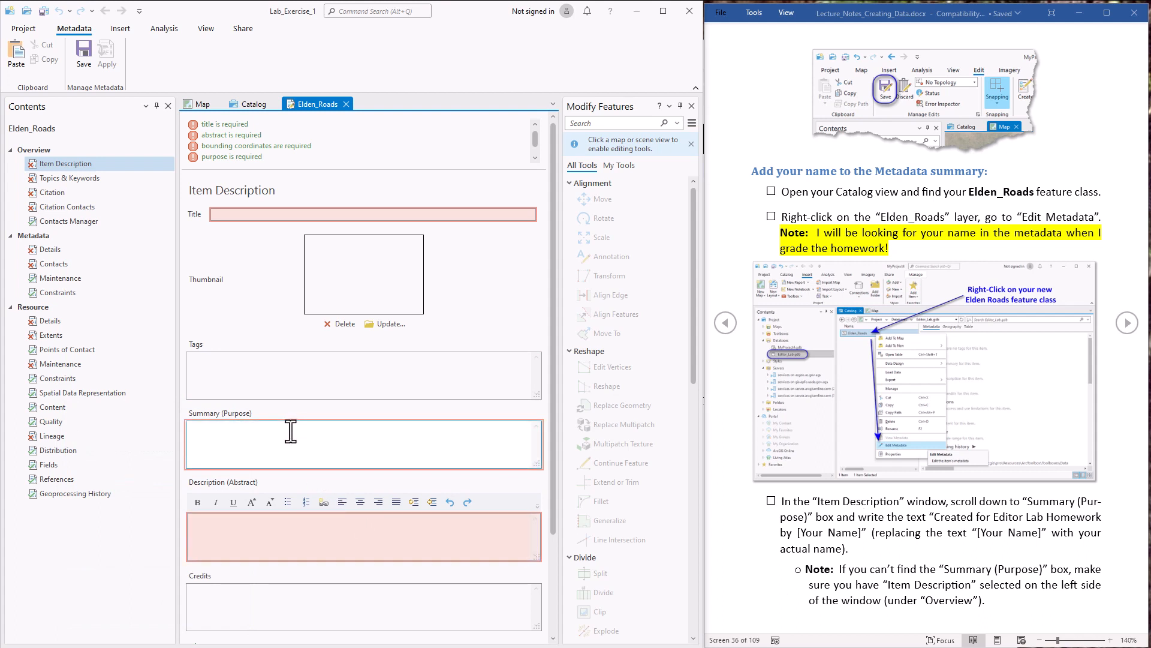
{"action": "left_click", "coordinate": [933, 517]}
{"action": "left_click_drag", "start_coordinate": [934, 517], "coordinate": [857, 532]}
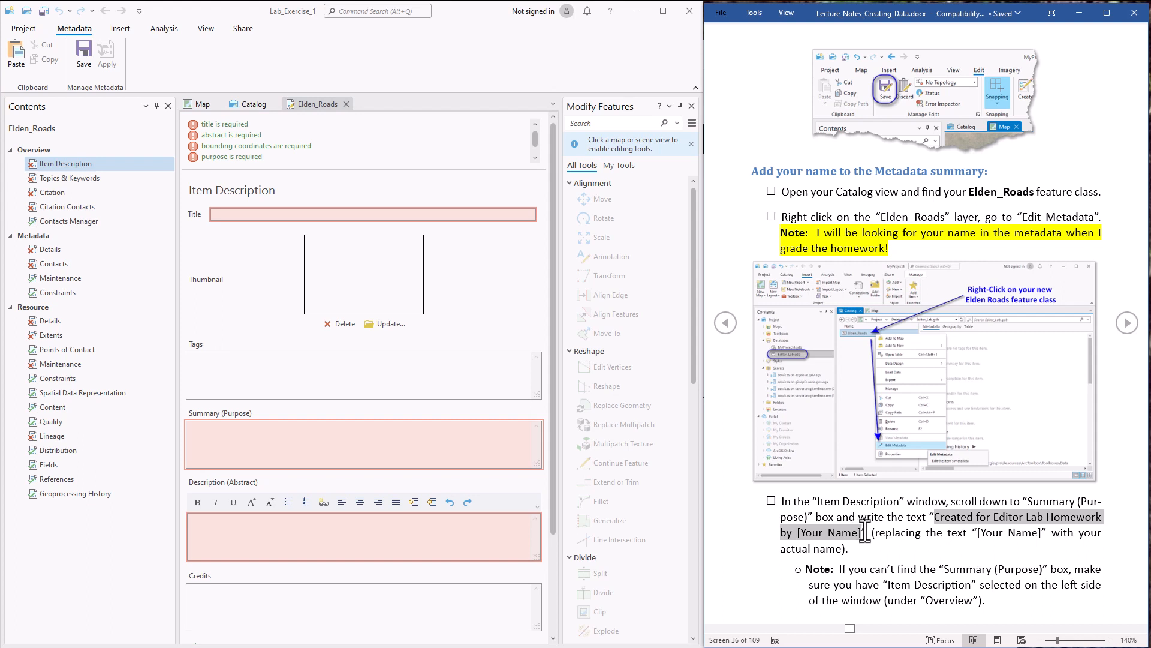
{"action": "left_click", "coordinate": [267, 444]}
{"action": "type", "text": "Created for Editor Lab Homework by [Your Name]"}
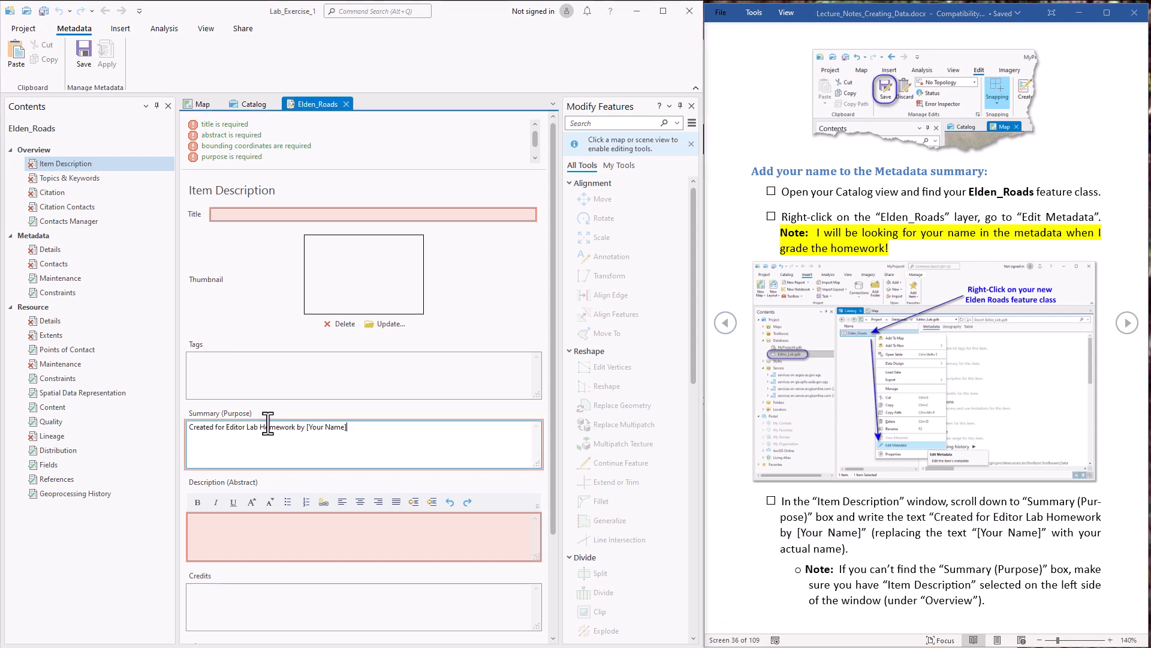
{"action": "left_click_drag", "start_coordinate": [307, 426], "coordinate": [349, 429]}
{"action": "type", "text": "Jeff Jenness"}
{"action": "left_click", "coordinate": [84, 52]}
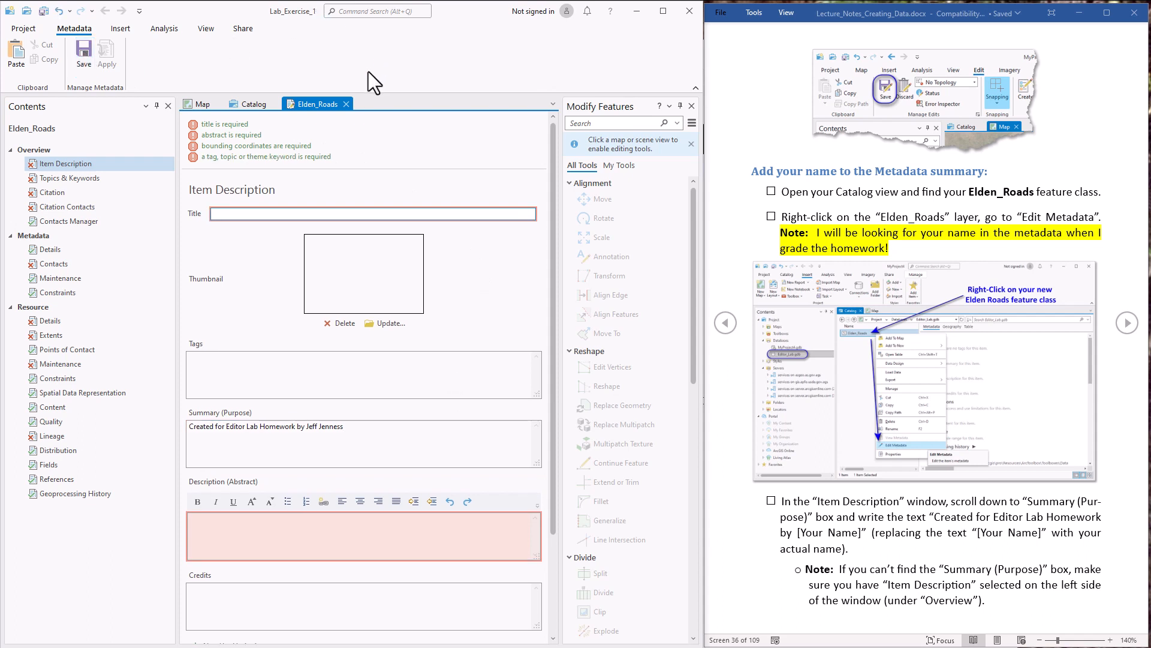
{"action": "left_click", "coordinate": [346, 104]}
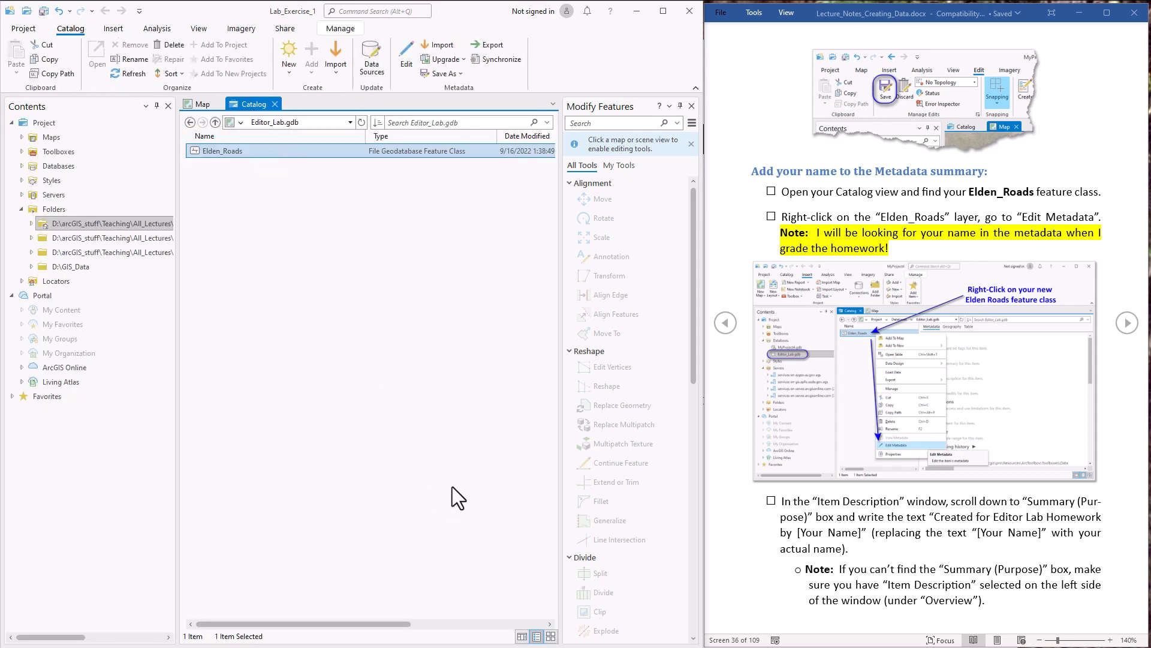
Check the summary in the Elden_Roads metadata details and advance the lecture notes to the section on viewing roads with labels.
{"action": "left_click", "coordinate": [523, 638]}
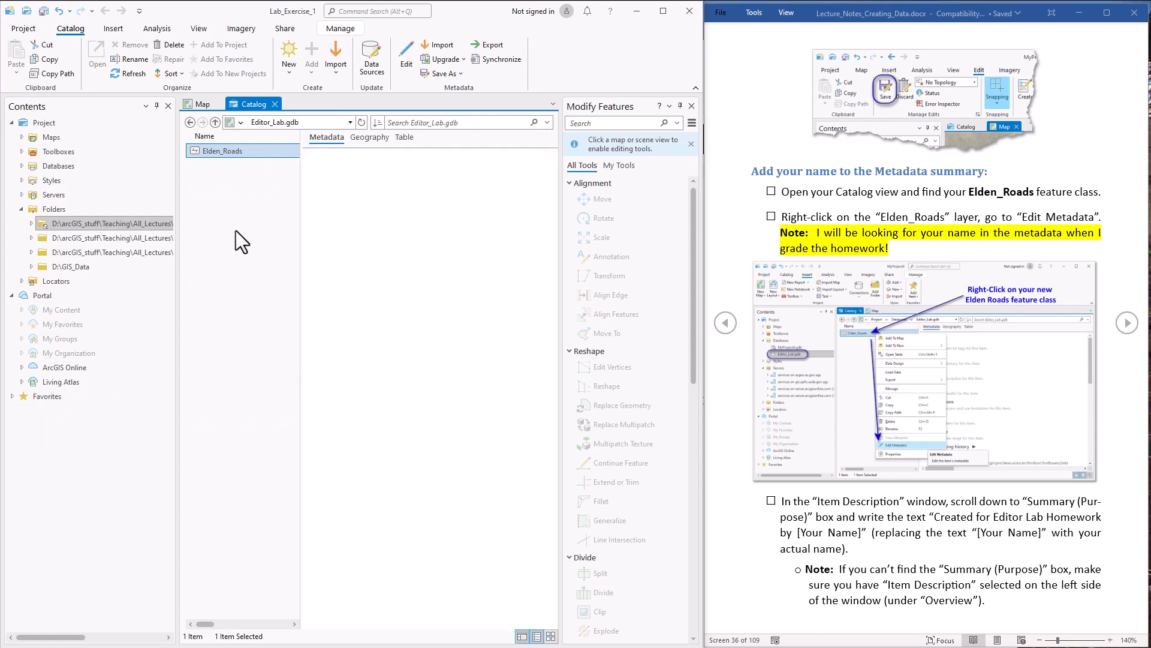
{"action": "left_click_drag", "start_coordinate": [484, 216], "coordinate": [310, 235]}
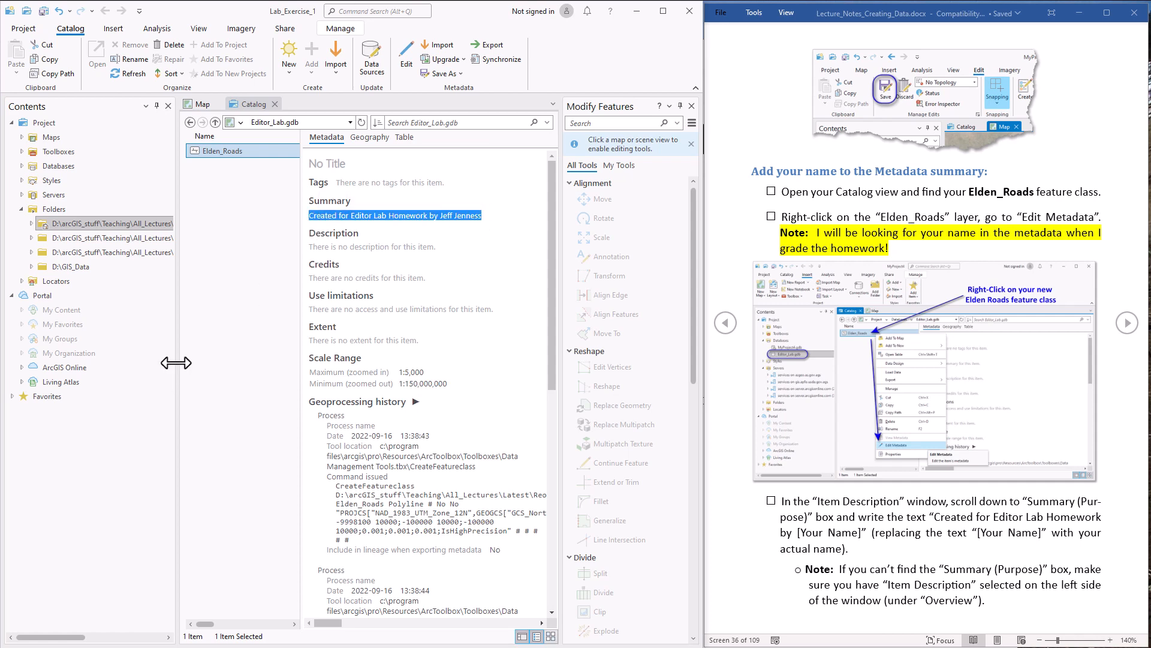
{"action": "left_click", "coordinate": [1128, 323]}
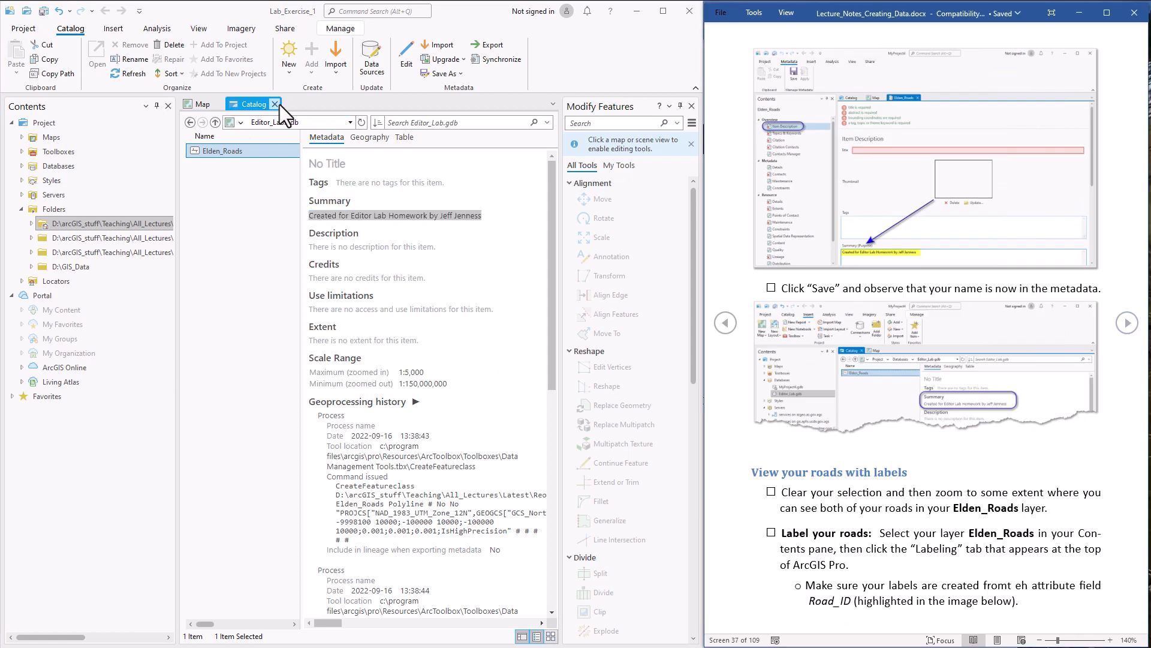
{"action": "left_click", "coordinate": [537, 637]}
Return to the map with the NAIP2019 imagery turned on and both Elden_Roads lines in view, and clear the selection.
{"action": "left_click", "coordinate": [203, 104]}
{"action": "left_click_drag", "start_coordinate": [581, 260], "coordinate": [381, 414]}
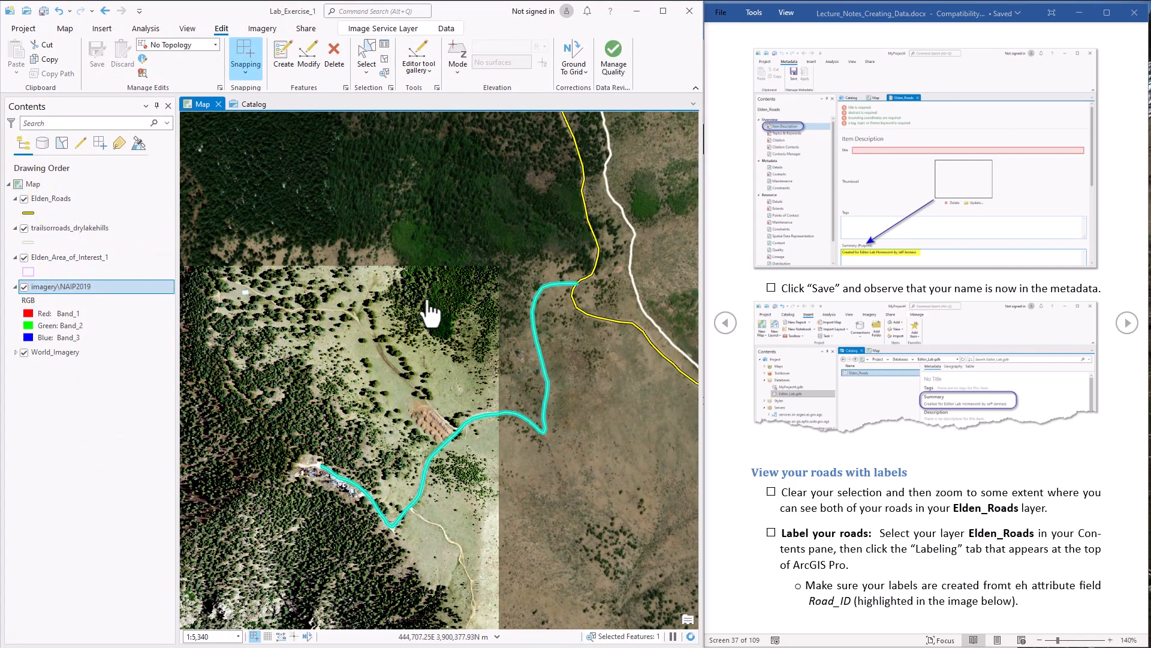
{"action": "left_click_drag", "start_coordinate": [444, 249], "coordinate": [398, 360]}
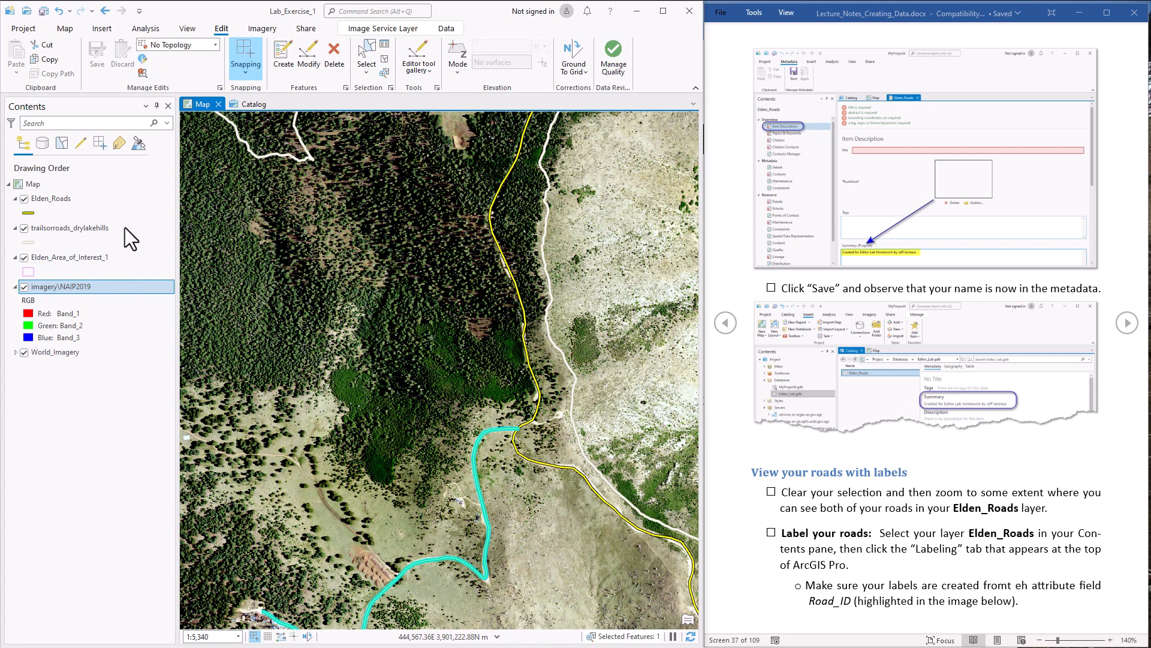
{"action": "left_click", "coordinate": [384, 58]}
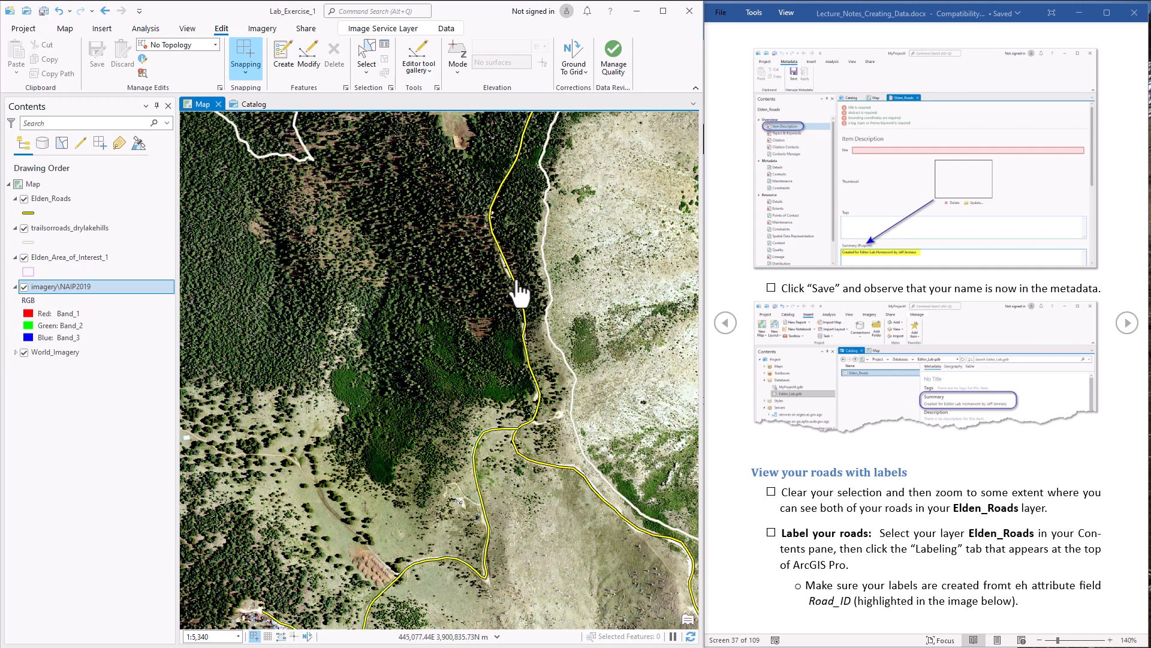
Set the Elden_Roads label field to Road_ID and enable labeling for the layer.
{"action": "left_click", "coordinate": [55, 199]}
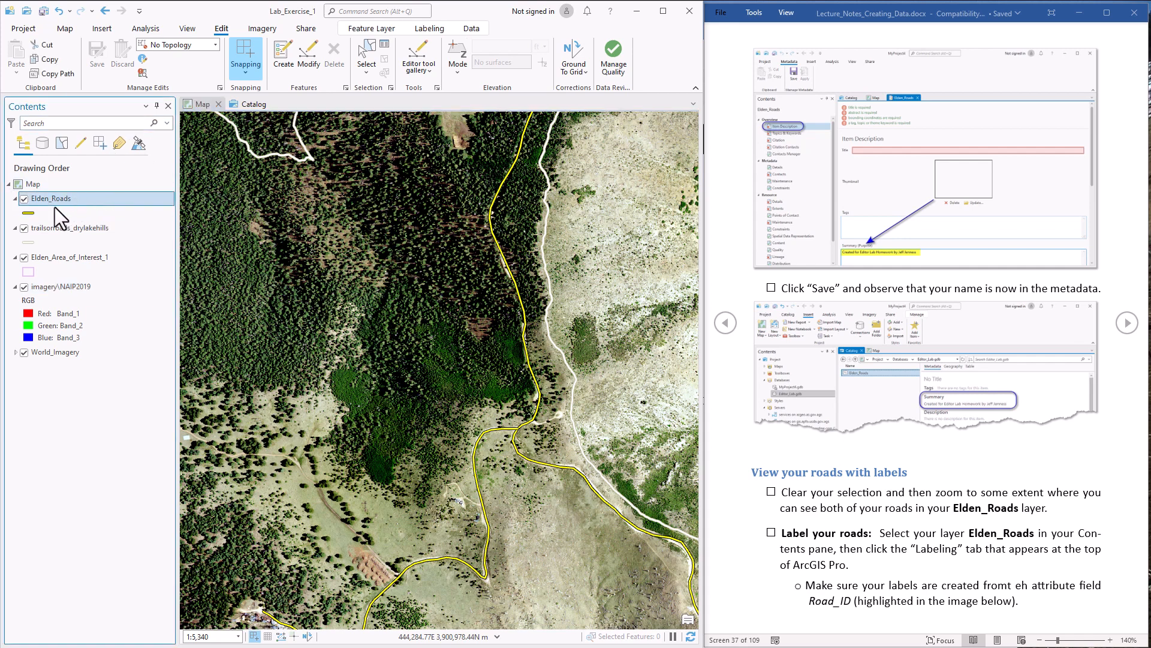
{"action": "left_click", "coordinate": [430, 31]}
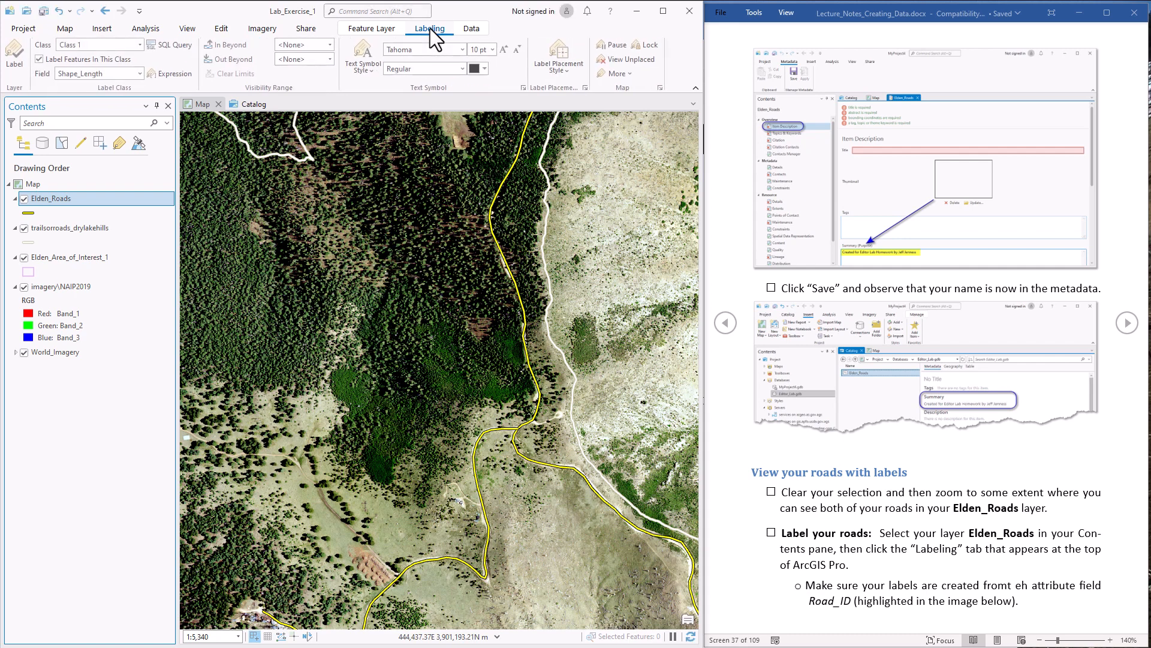
{"action": "left_click", "coordinate": [112, 73]}
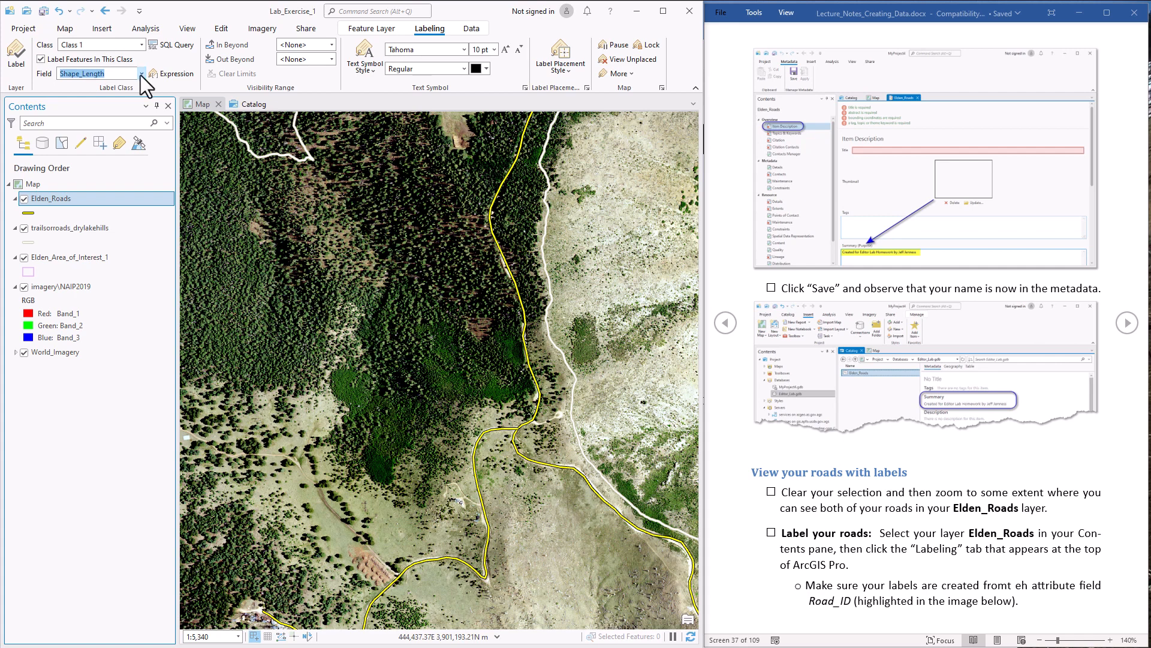
{"action": "left_click", "coordinate": [141, 74]}
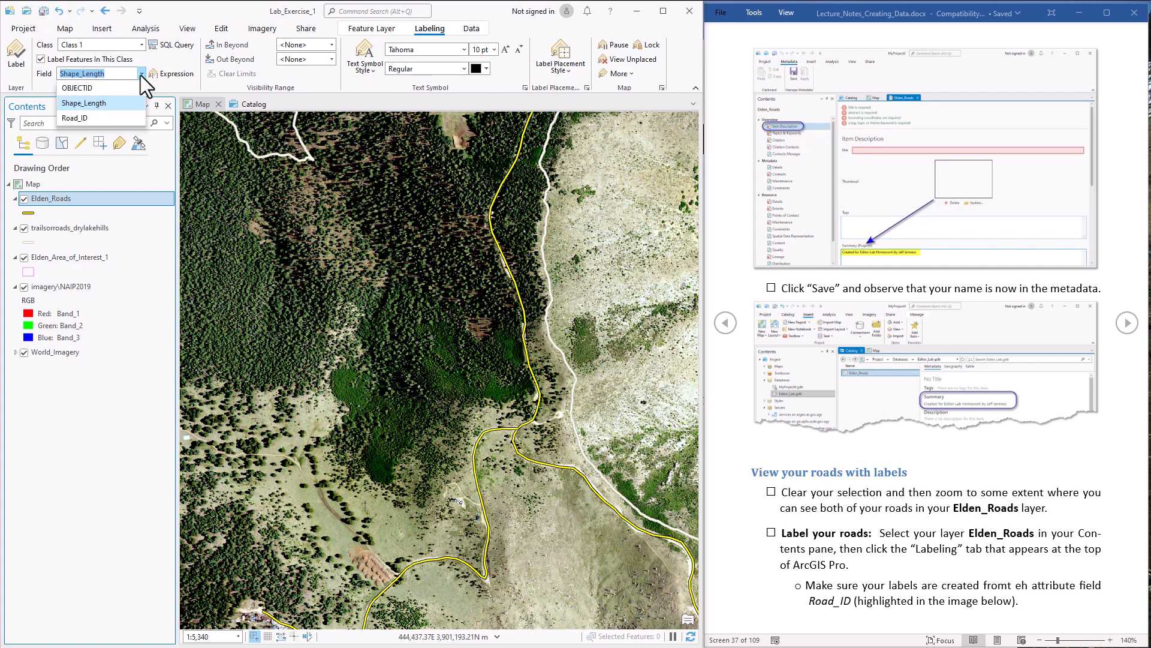
{"action": "left_click", "coordinate": [95, 118]}
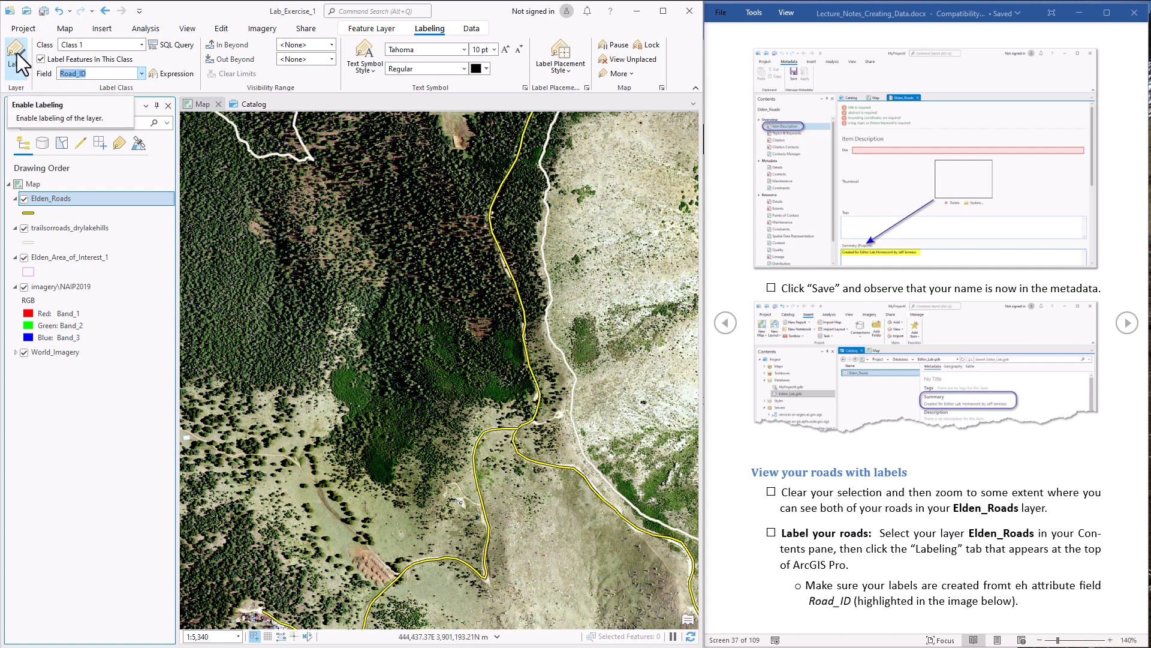
{"action": "left_click", "coordinate": [81, 199]}
{"action": "right_click", "coordinate": [81, 200]}
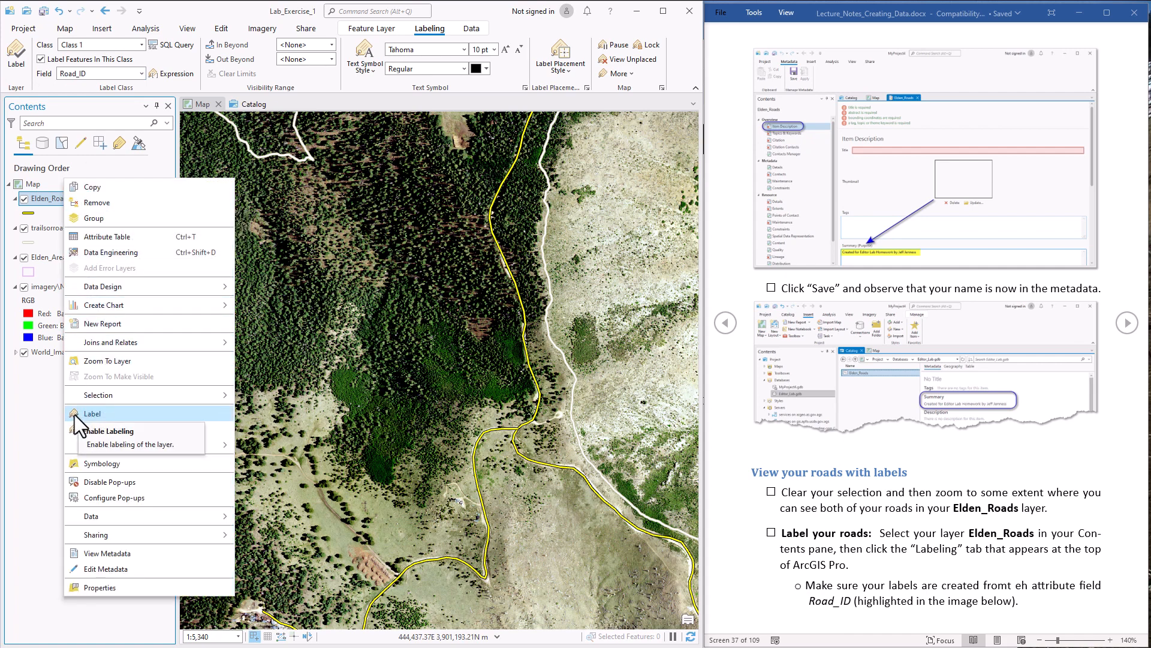
{"action": "left_click", "coordinate": [12, 57]}
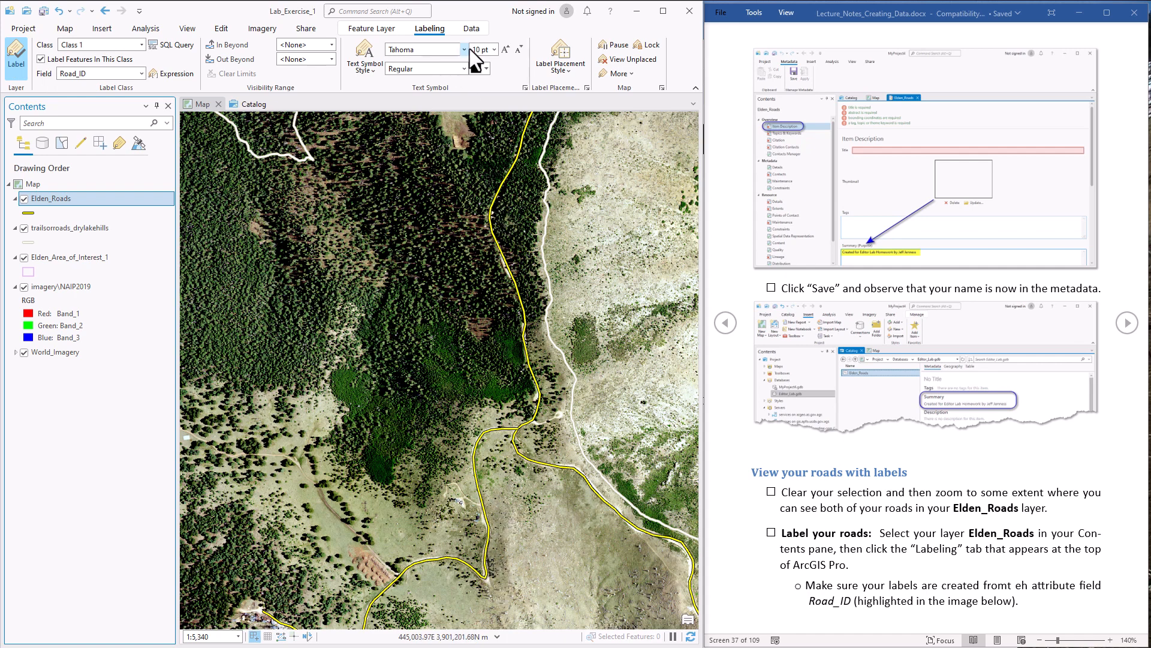
Set the Elden_Roads label text to 16 pt and color it white.
{"action": "left_click", "coordinate": [494, 50]}
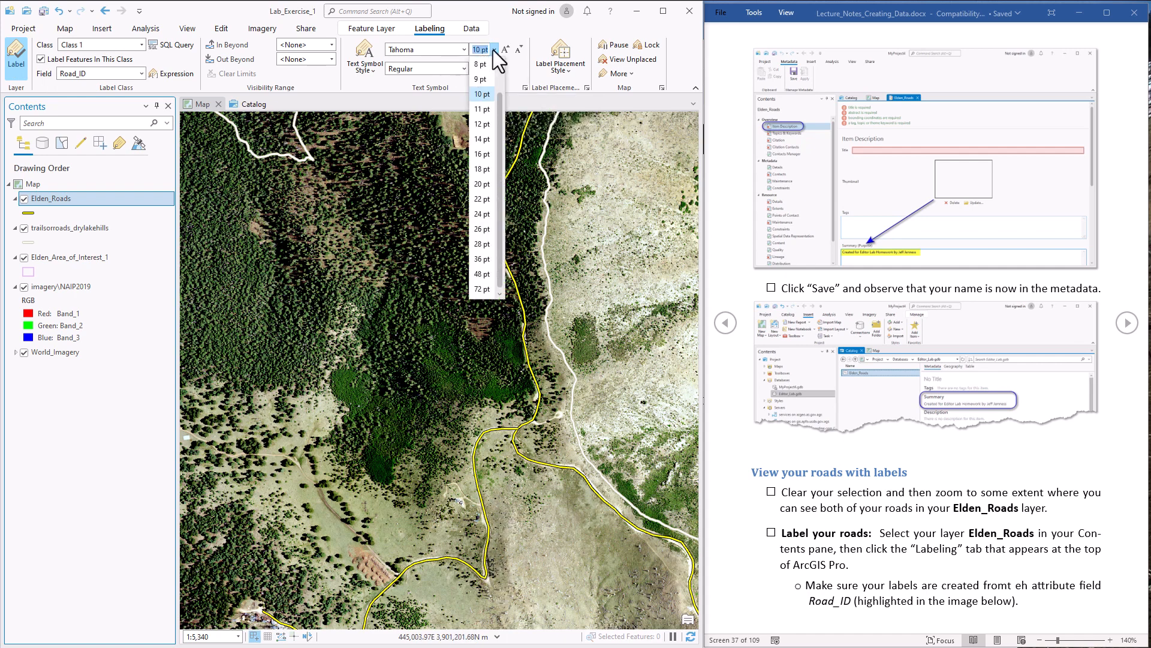
{"action": "left_click", "coordinate": [485, 154]}
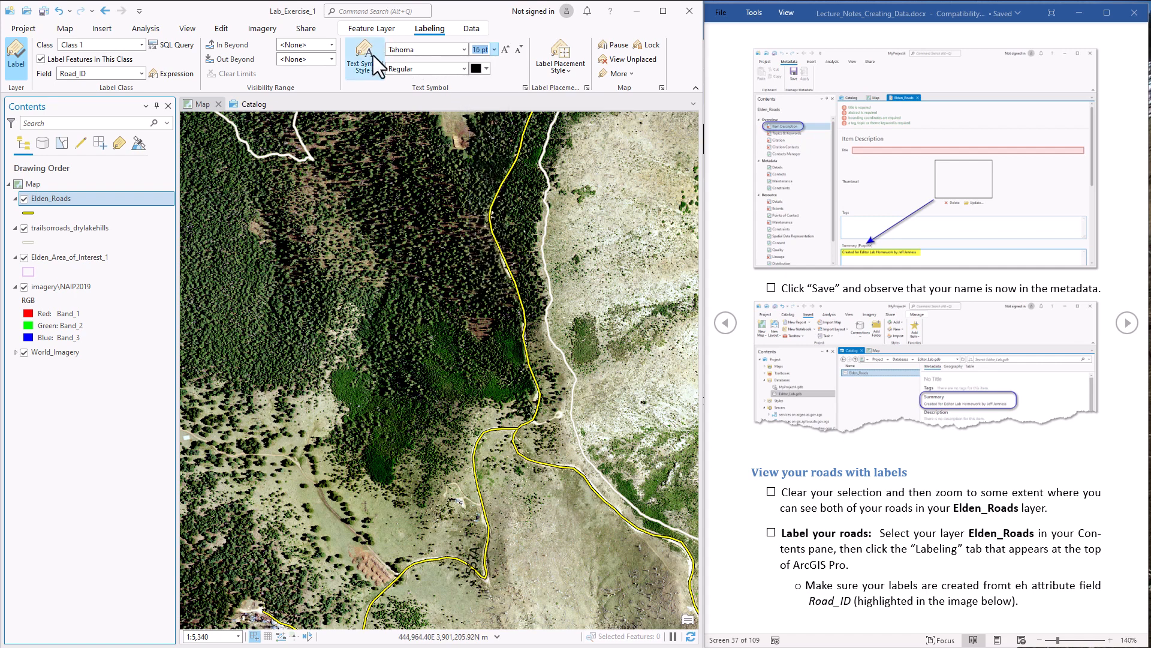
{"action": "left_click", "coordinate": [479, 69]}
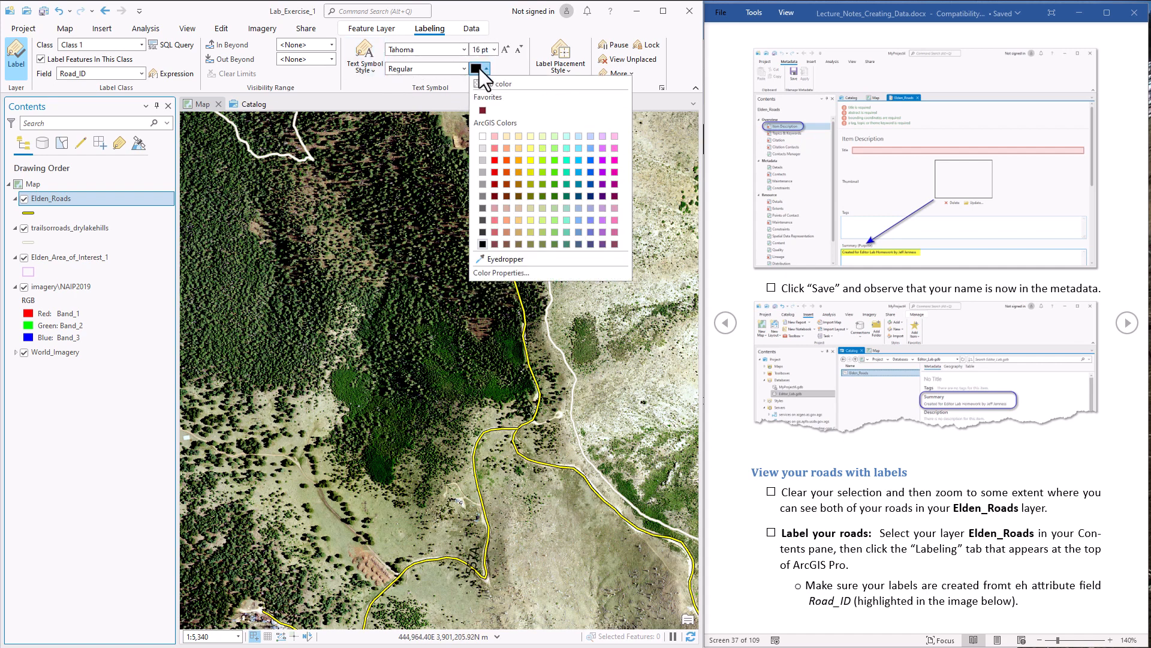
{"action": "left_click", "coordinate": [487, 136]}
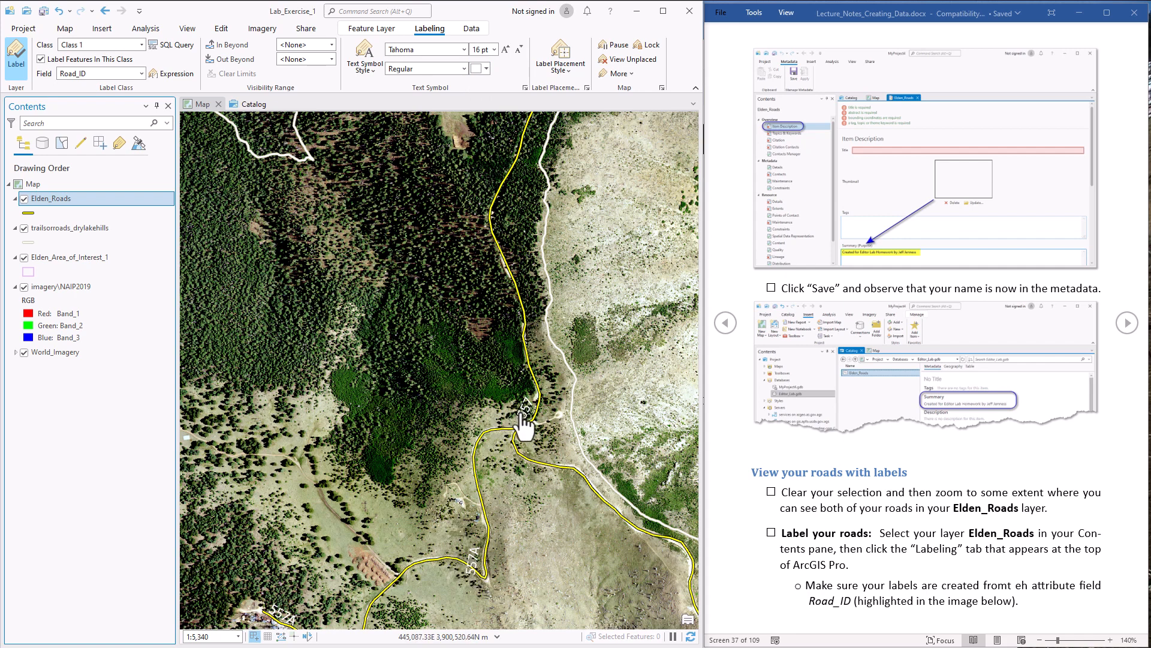
Add a black halo to the Elden_Roads label symbol, apply it, and close the label class settings.
{"action": "left_click", "coordinate": [521, 86]}
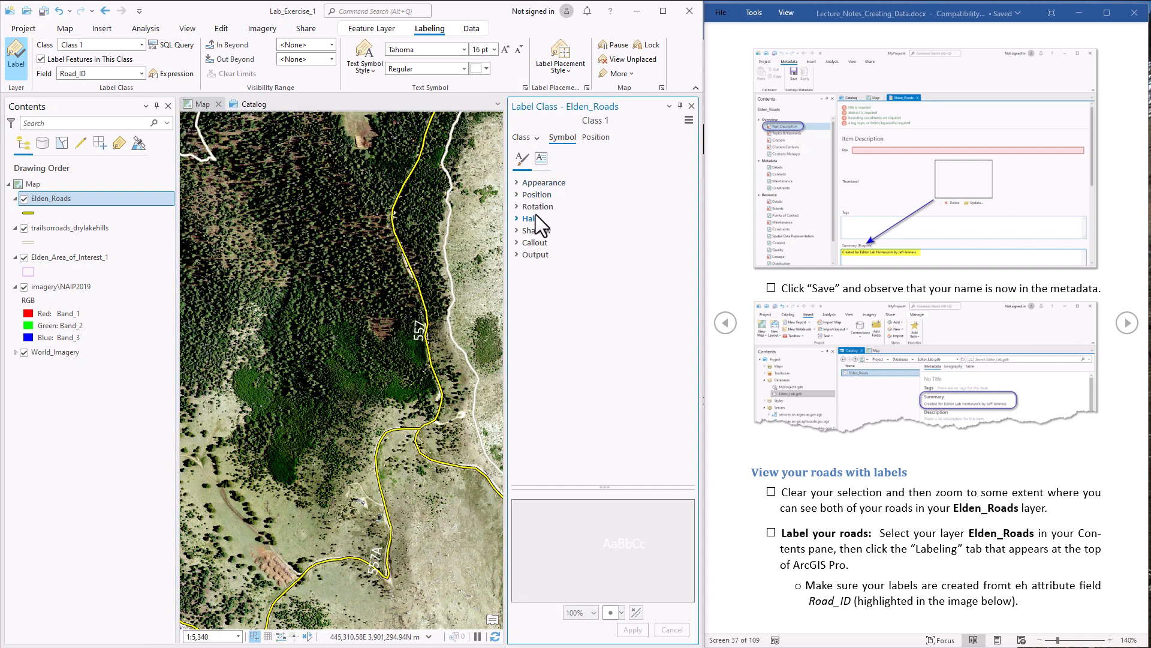
{"action": "left_click", "coordinate": [535, 216]}
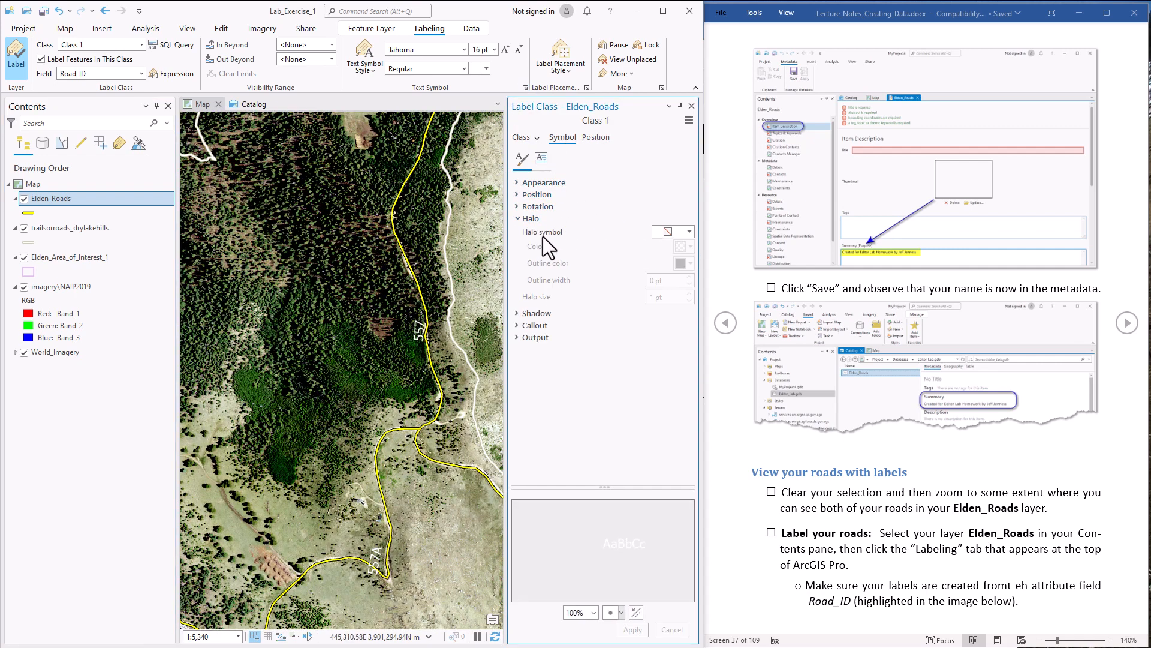
{"action": "left_click", "coordinate": [686, 232]}
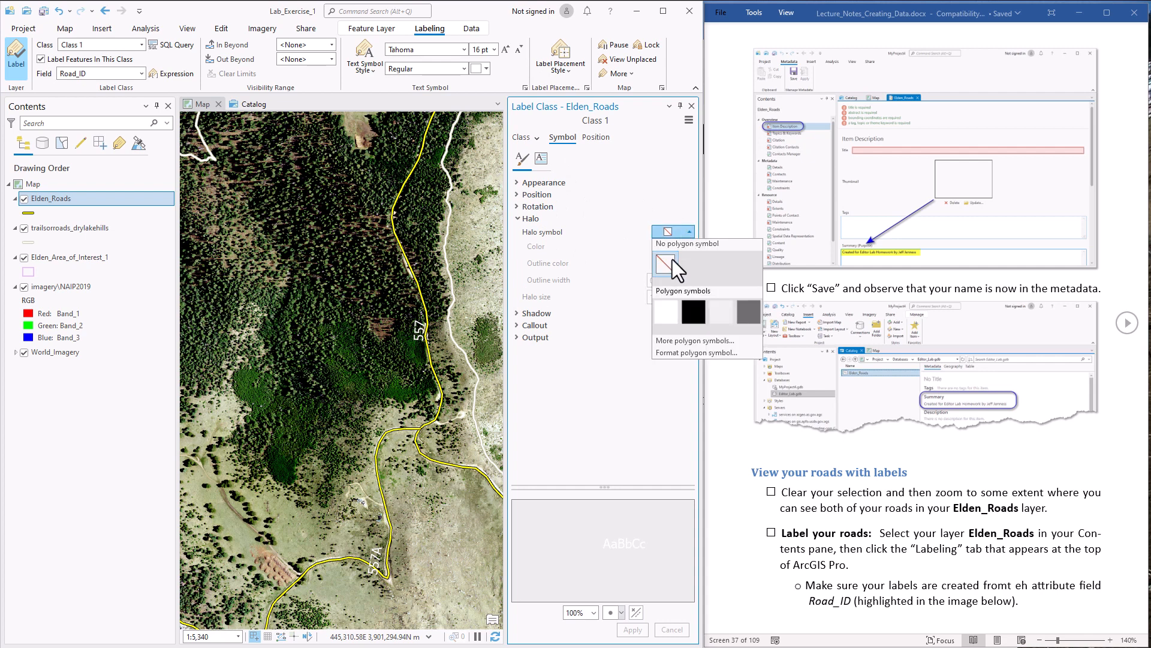
{"action": "left_click", "coordinate": [684, 315]}
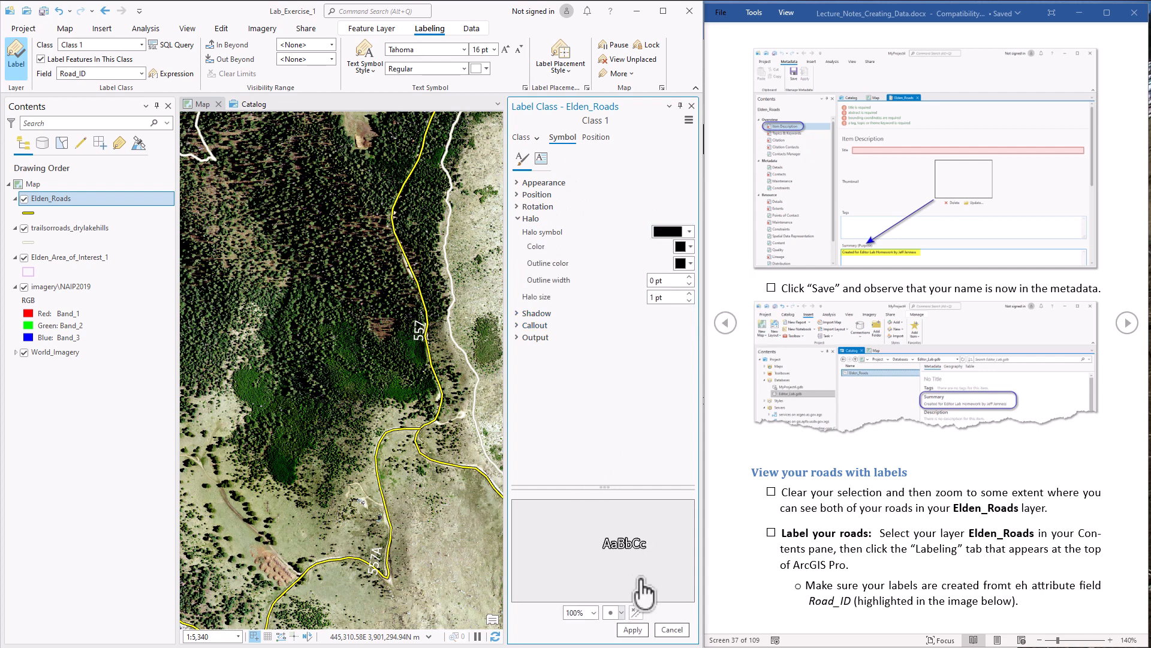
{"action": "left_click", "coordinate": [632, 630]}
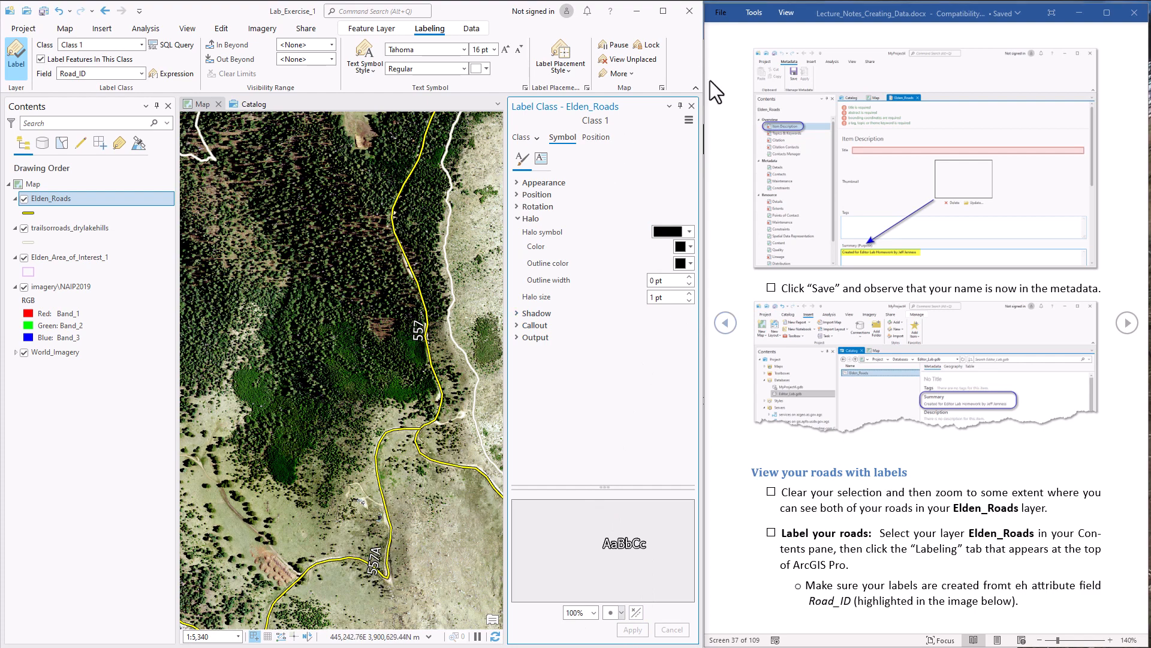
{"action": "left_click", "coordinate": [691, 106]}
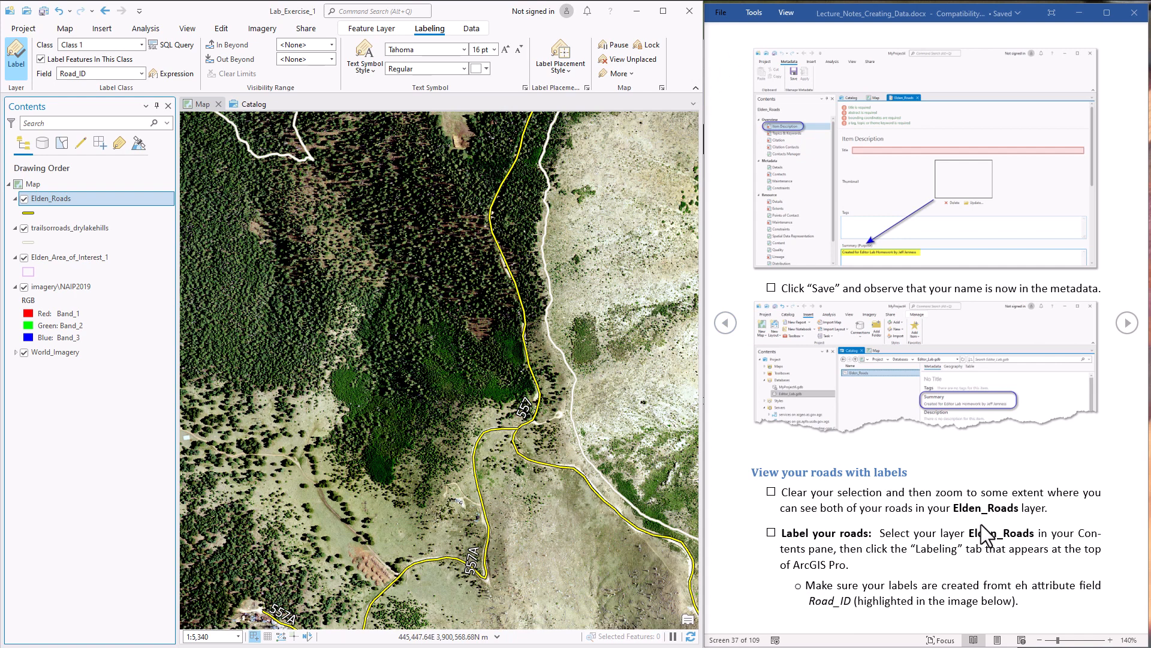
Switch to the lecture notes in Word and check the remaining labeling instructions up to the start of Exercise 2.
{"action": "left_click", "coordinate": [1128, 323]}
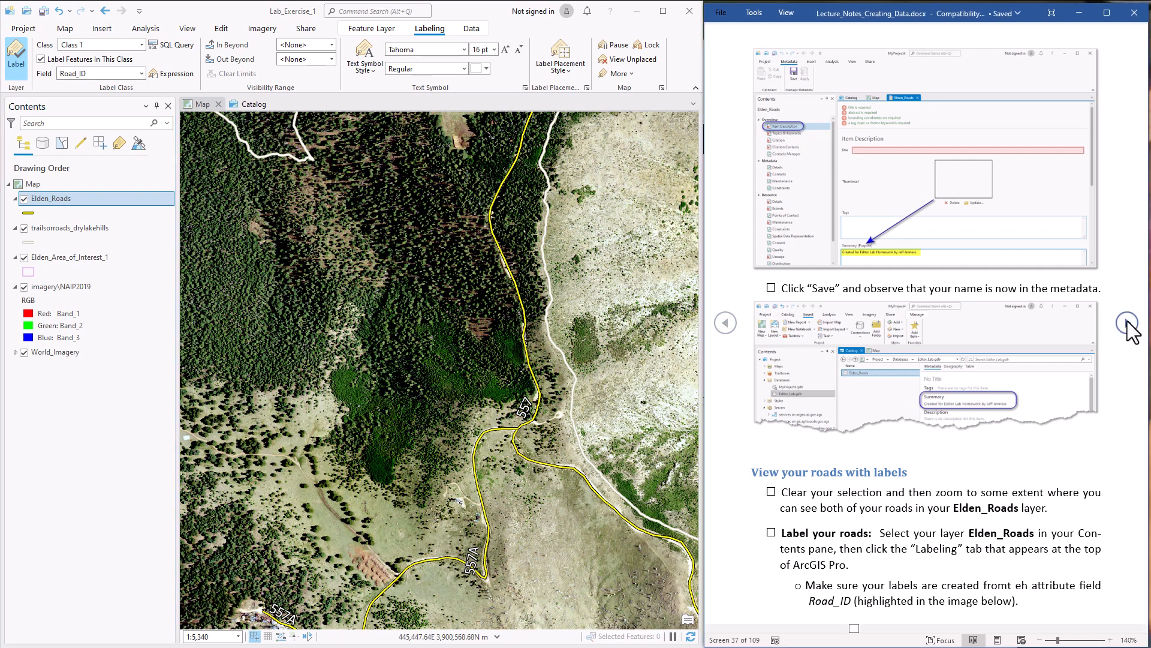
{"action": "left_click", "coordinate": [1128, 322]}
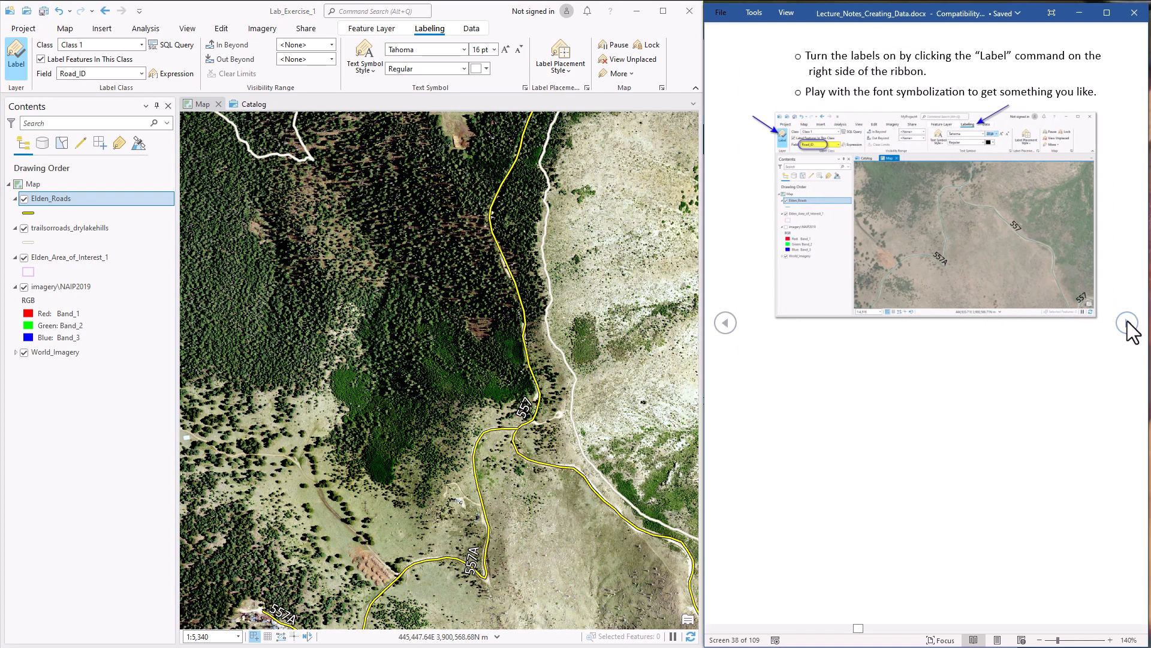
{"action": "left_click", "coordinate": [1127, 322]}
{"action": "left_click", "coordinate": [726, 322]}
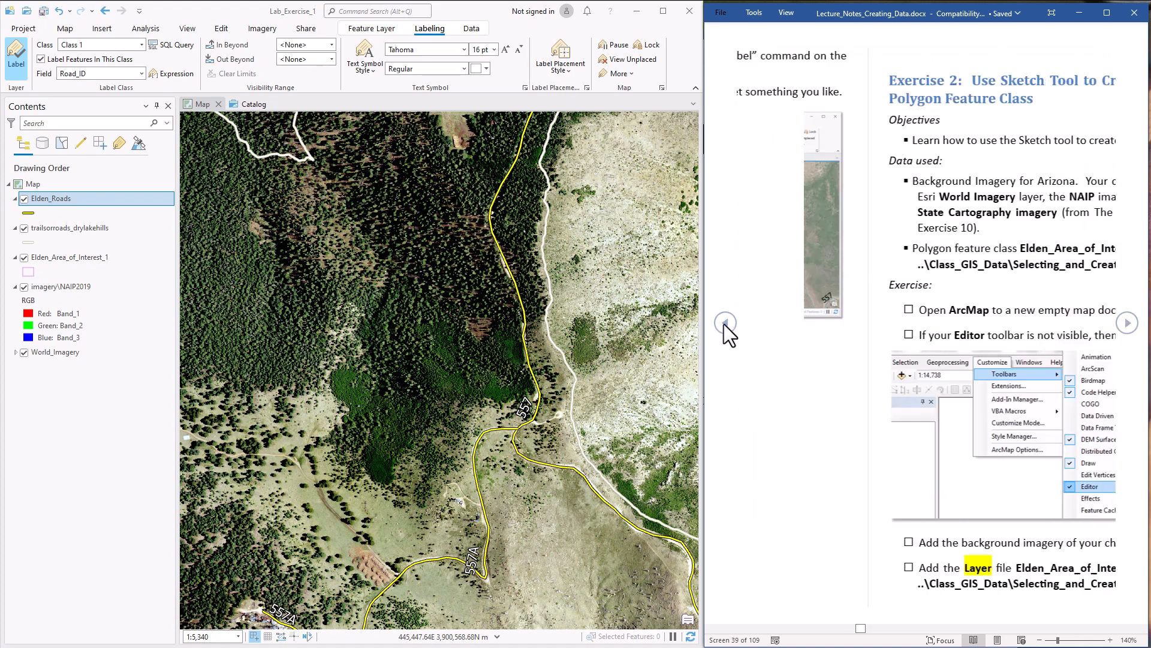